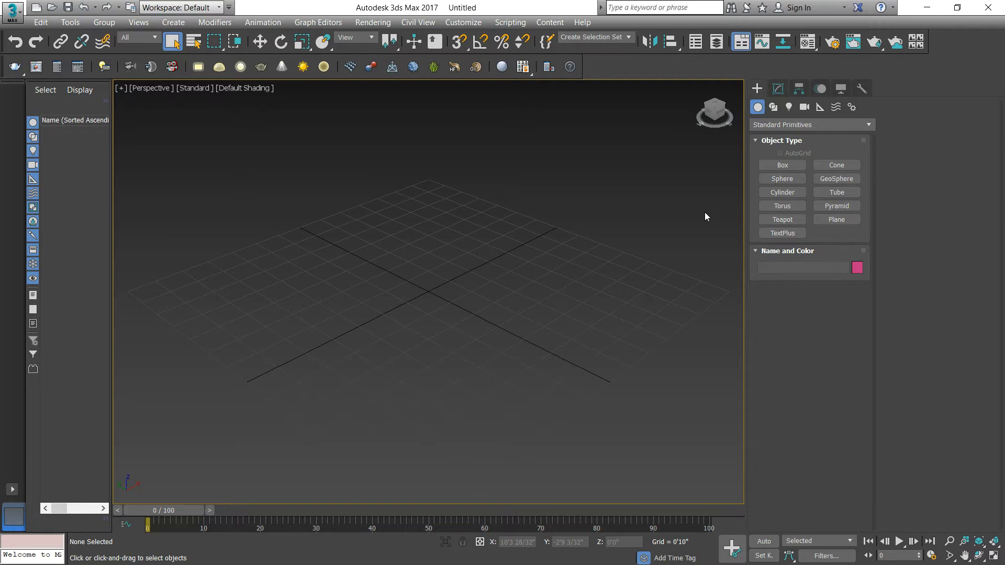
# - Switch the geometry category to Extended Primitives and start the L-Ext tool
pyautogui.click(782, 125)
pyautogui.click(779, 149)
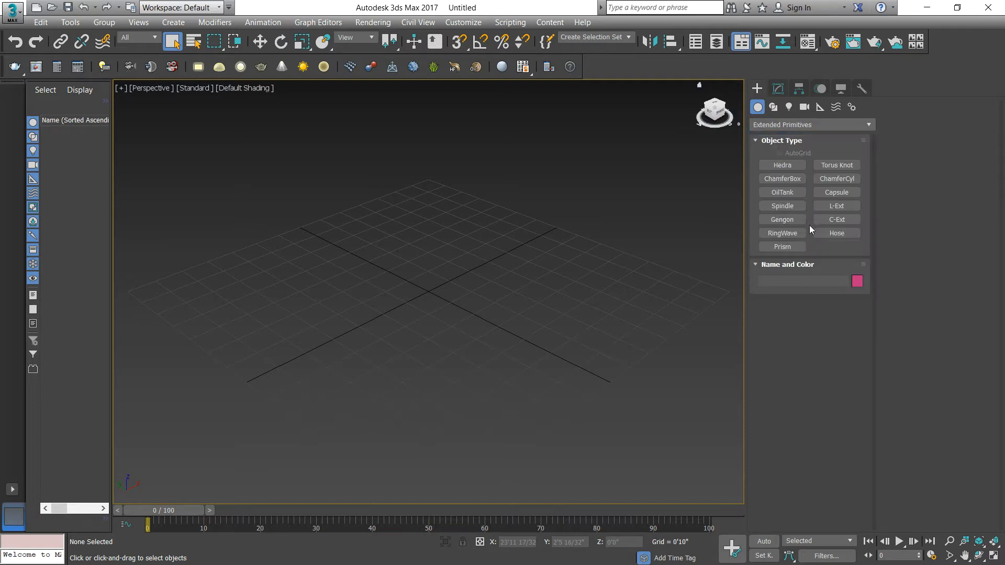
pyautogui.click(835, 206)
pyautogui.moveTo(300, 303); pyautogui.dragTo(501, 255)
pyautogui.rightClick(512, 257)
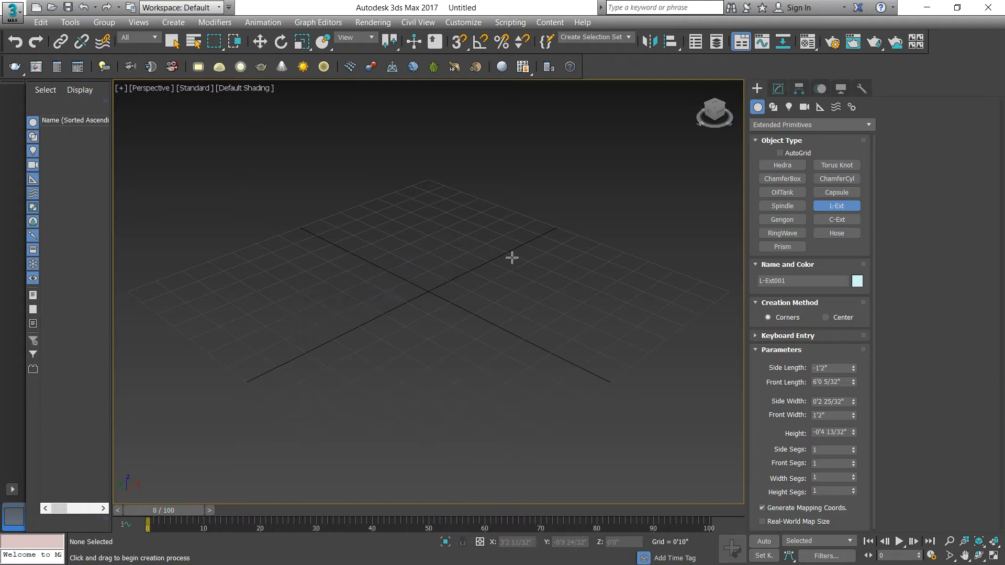
pyautogui.moveTo(274, 314); pyautogui.dragTo(413, 260)
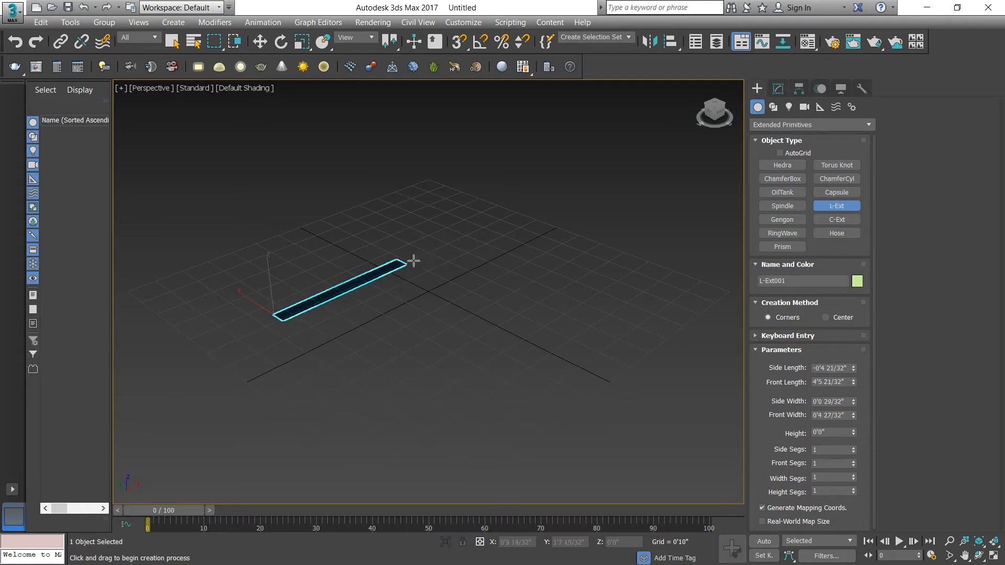
pyautogui.rightClick(442, 266)
# - Draw an L-Ext wall with side length about 4'8", front length about 5'7", both widths about 11" and height about 4'5"
pyautogui.moveTo(291, 327); pyautogui.dragTo(562, 306)
pyautogui.rightClick(332, 274)
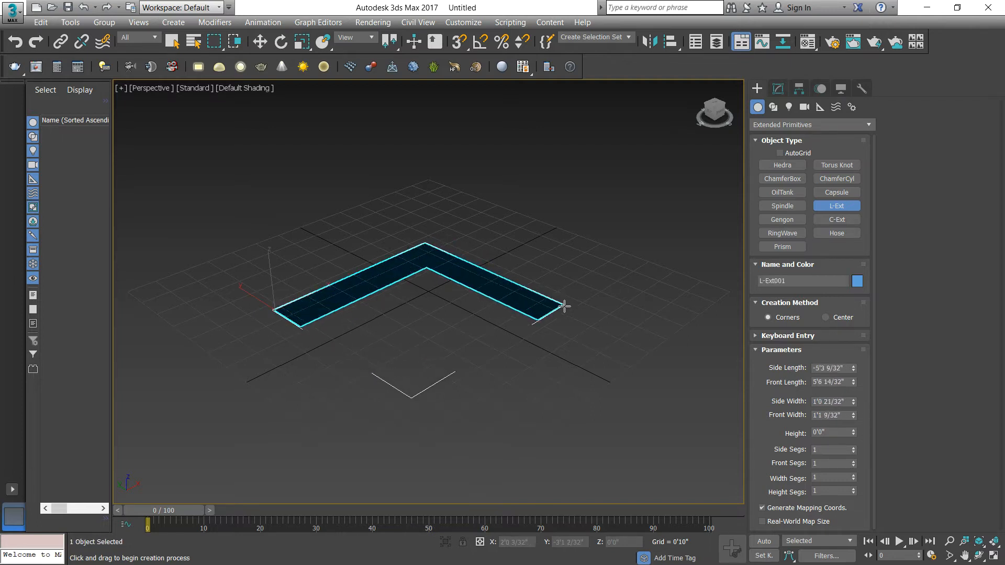
pyautogui.click(518, 250)
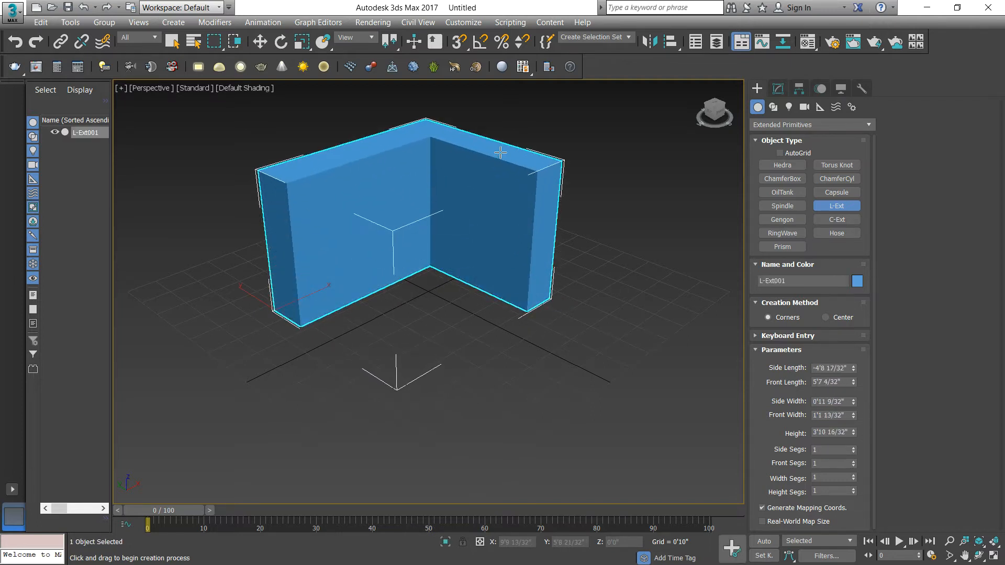
pyautogui.click(489, 144)
pyautogui.click(462, 158)
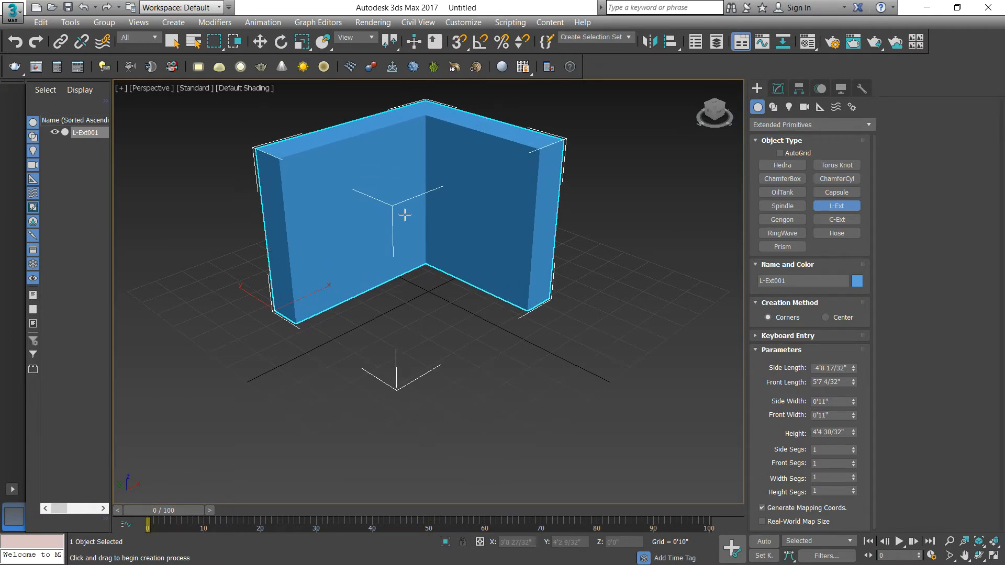
# - Toggle the perspective view between wireframe and shaded, and turn on edged faces for the L-shaped wall
pyautogui.press('F3')
pyautogui.press('F3')
pyautogui.press('F3')
pyautogui.press('F3')
pyautogui.press('F3')
pyautogui.press('F4')
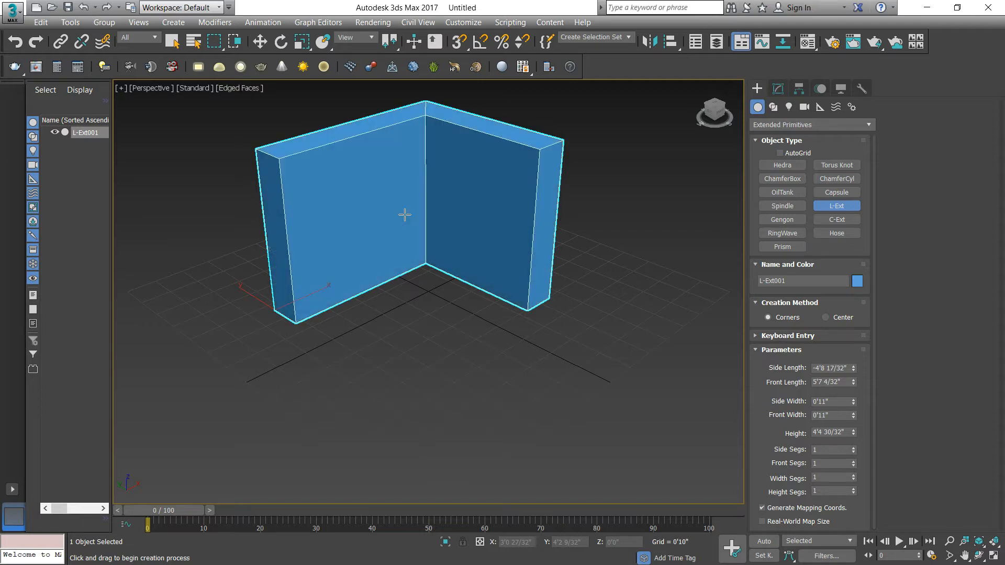
pyautogui.scroll(3, 405, 215)
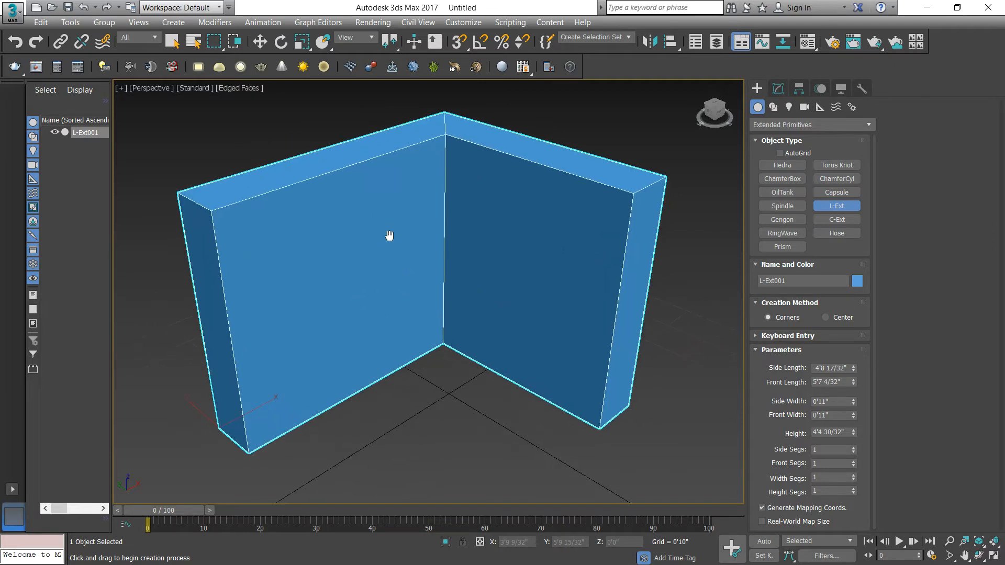
# - Set the L-Ext wall's side, front, width and height segments to 10 each
pyautogui.click(828, 450)
pyautogui.write('10')
pyautogui.press('Tab')
pyautogui.press('Tab')
pyautogui.write('10')
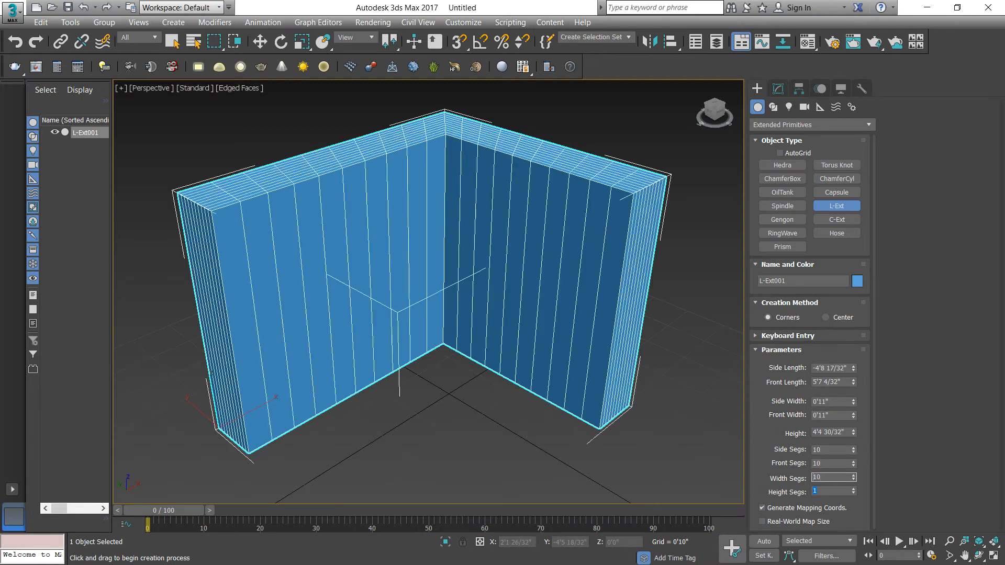
pyautogui.press('Tab')
# - Leave the L-Ext creation tool and convert the wall to an Editable Poly
pyautogui.rightClick(503, 211)
pyautogui.rightClick(503, 210)
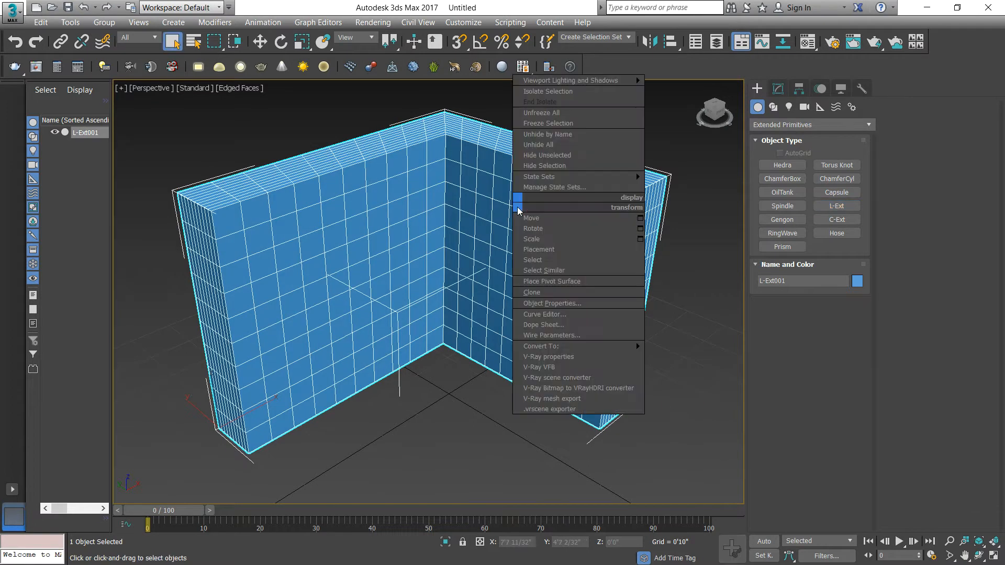
pyautogui.moveTo(602, 346)
pyautogui.click(690, 357)
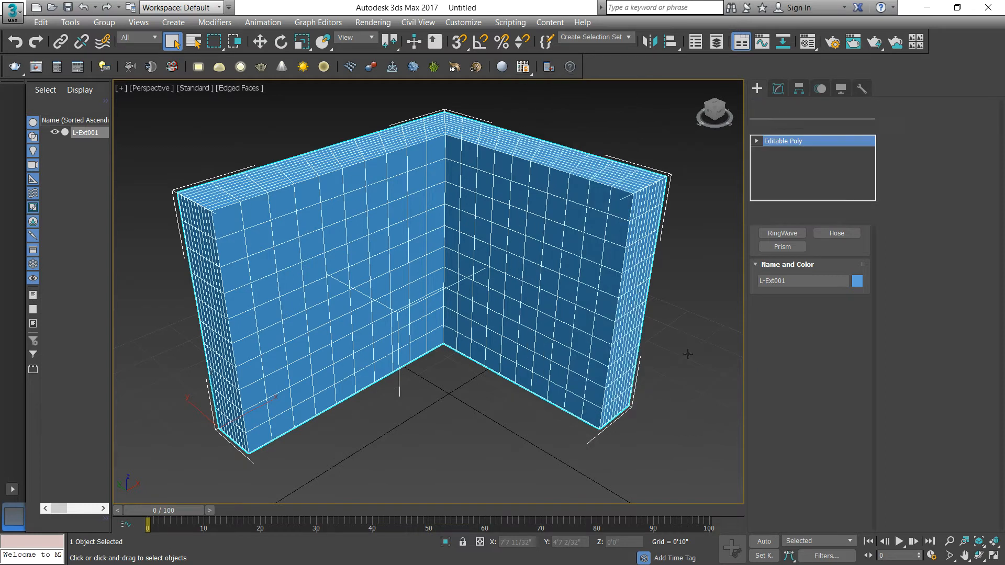
# - Activate the Edge sub-object level of the Editable Poly and glance at its selection options
pyautogui.click(756, 141)
pyautogui.click(778, 152)
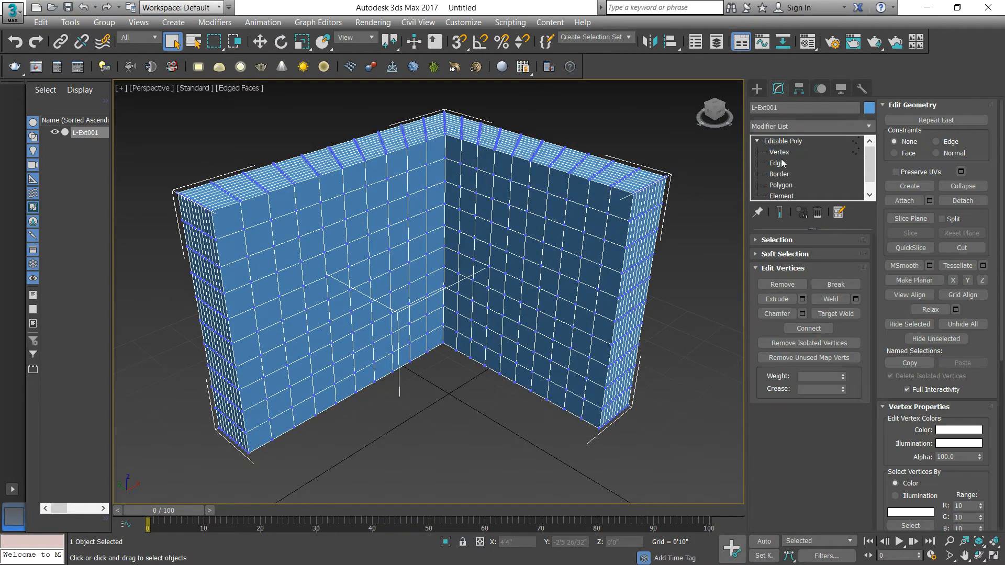
pyautogui.click(776, 163)
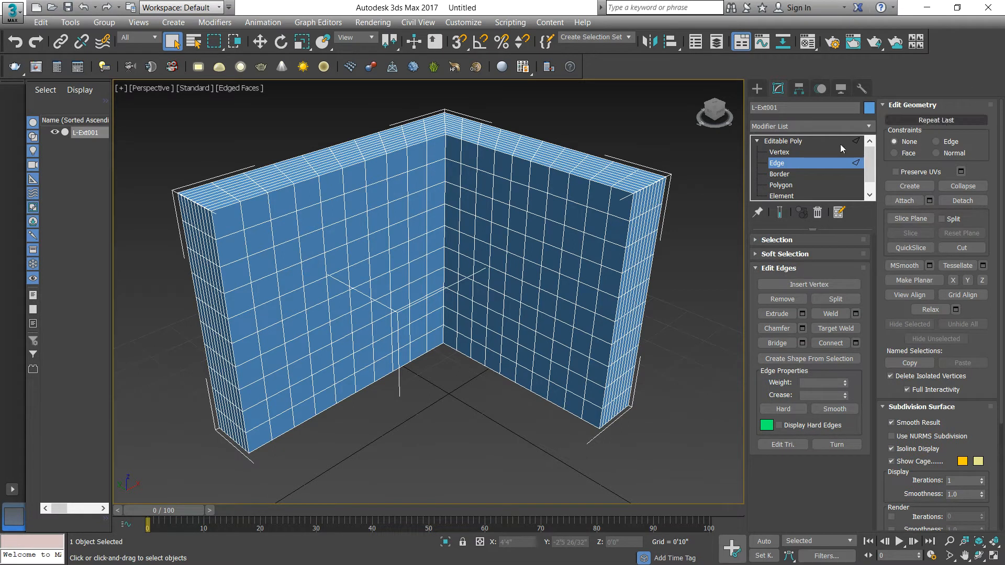
pyautogui.click(777, 240)
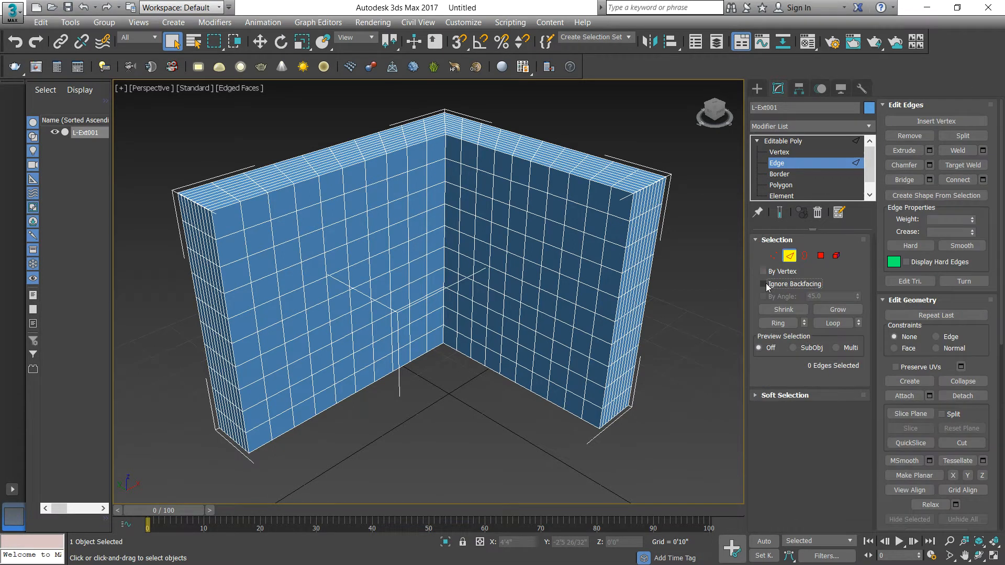
pyautogui.click(761, 241)
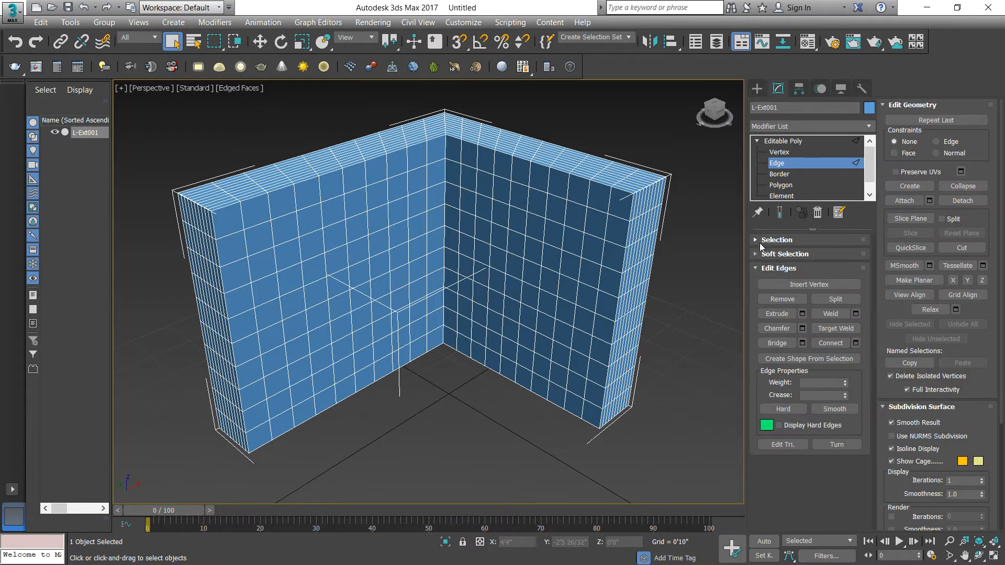
# - Insert extra vertices along several edges near the upper outer corner of the longer wing's inner face
pyautogui.moveTo(429, 223)
pyautogui.mouseDown(button='middle')
pyautogui.moveTo(399, 260)
pyautogui.moveTo(428, 224)
pyautogui.mouseUp(button='middle')
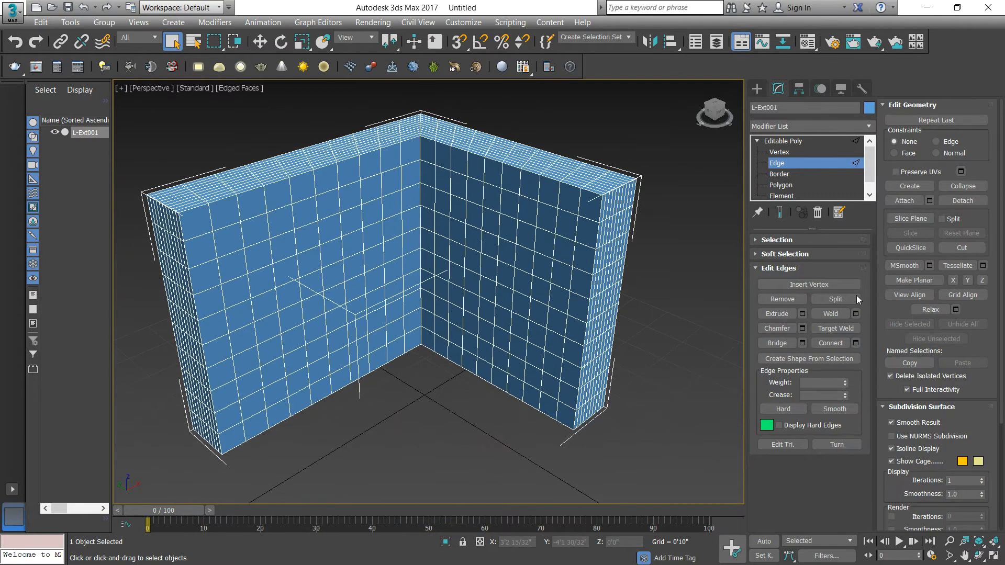
pyautogui.click(799, 287)
pyautogui.scroll(5, 336, 278)
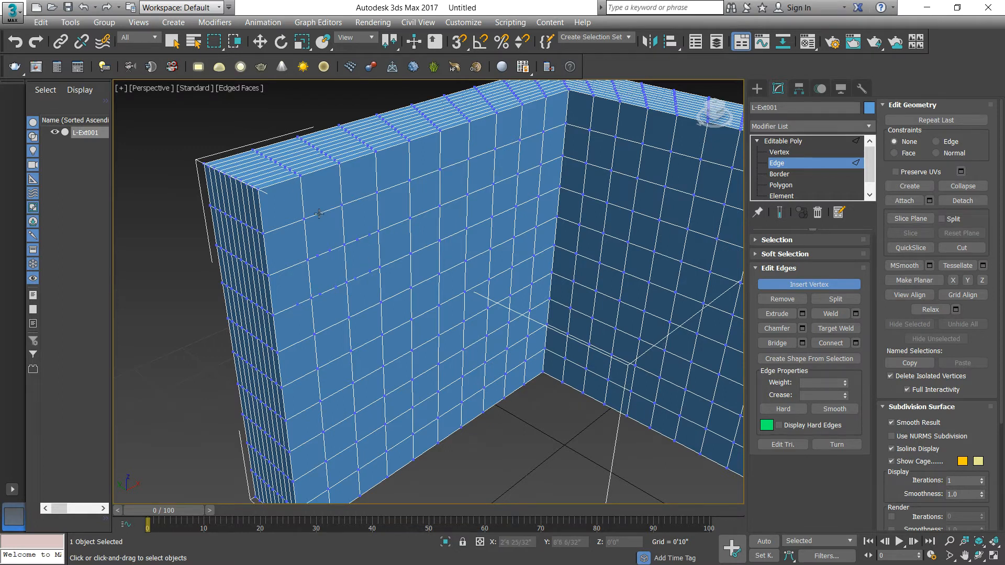
pyautogui.scroll(2, 320, 215)
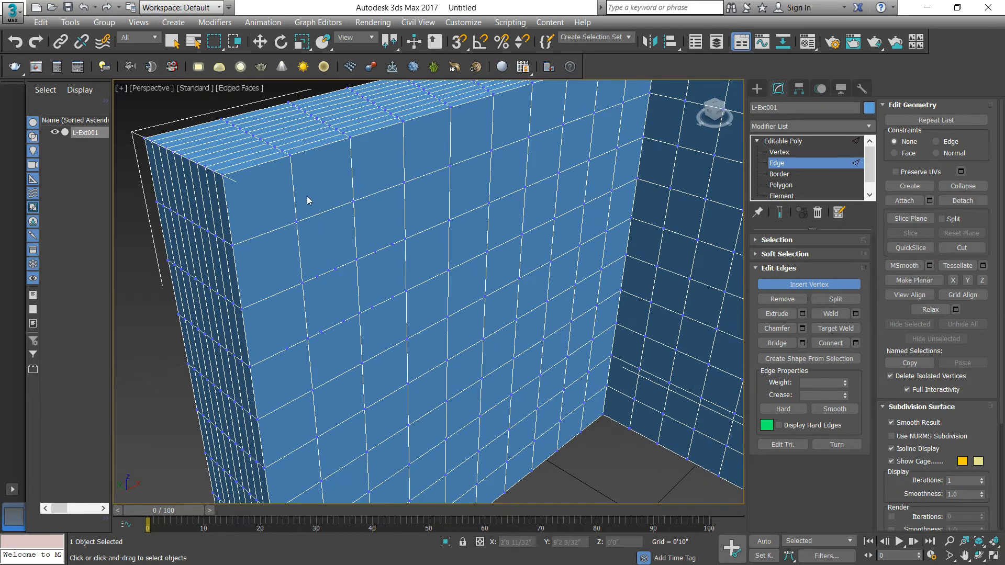
pyautogui.moveTo(311, 204); pyautogui.dragTo(314, 202, button='middle')
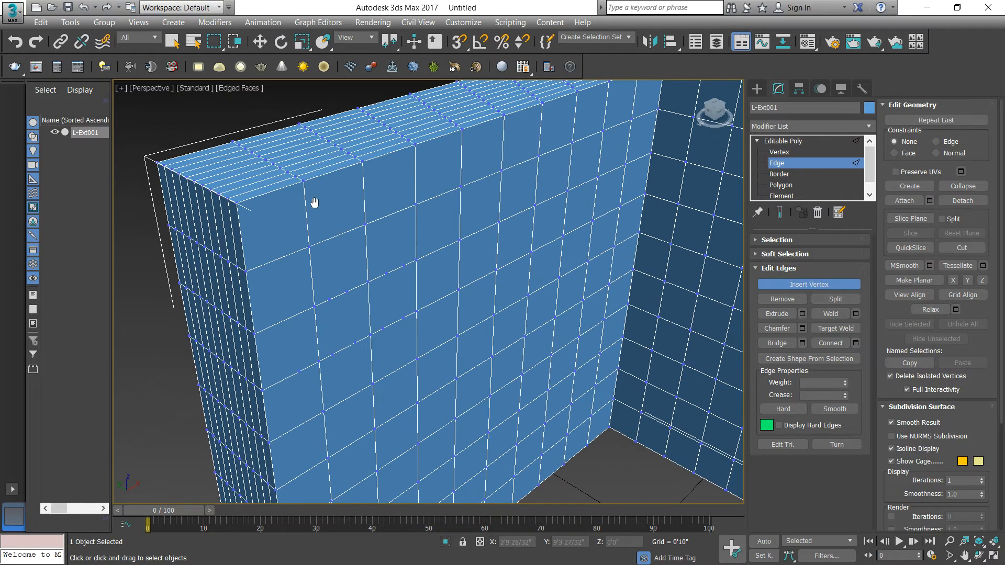
pyautogui.click(330, 238)
pyautogui.click(347, 232)
pyautogui.click(270, 262)
pyautogui.click(287, 255)
pyautogui.click(383, 217)
pyautogui.moveTo(522, 208); pyautogui.dragTo(457, 193, button='middle')
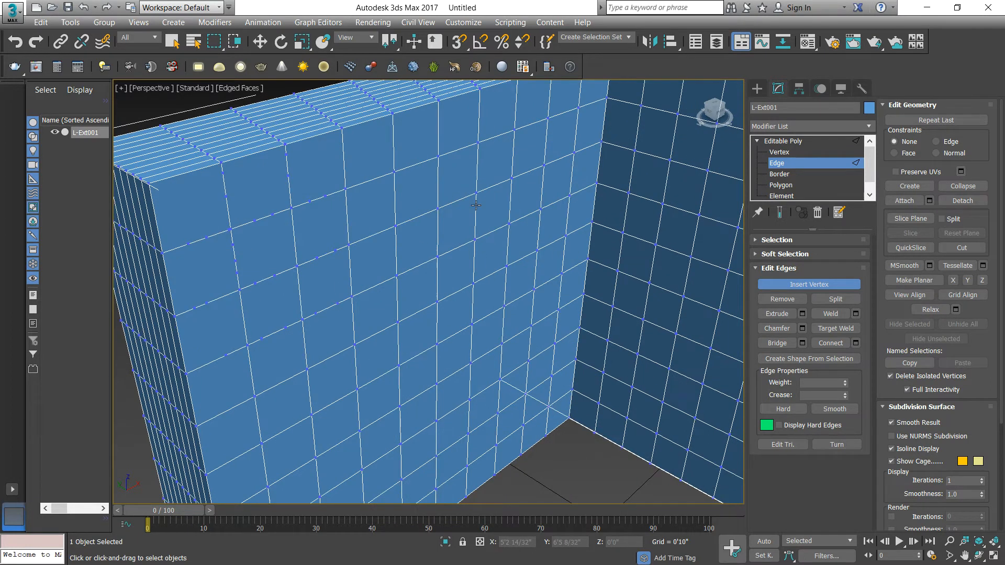
# - Check the inserted vertices at the Vertex level, and return to the Edge level with nothing selected
pyautogui.click(784, 154)
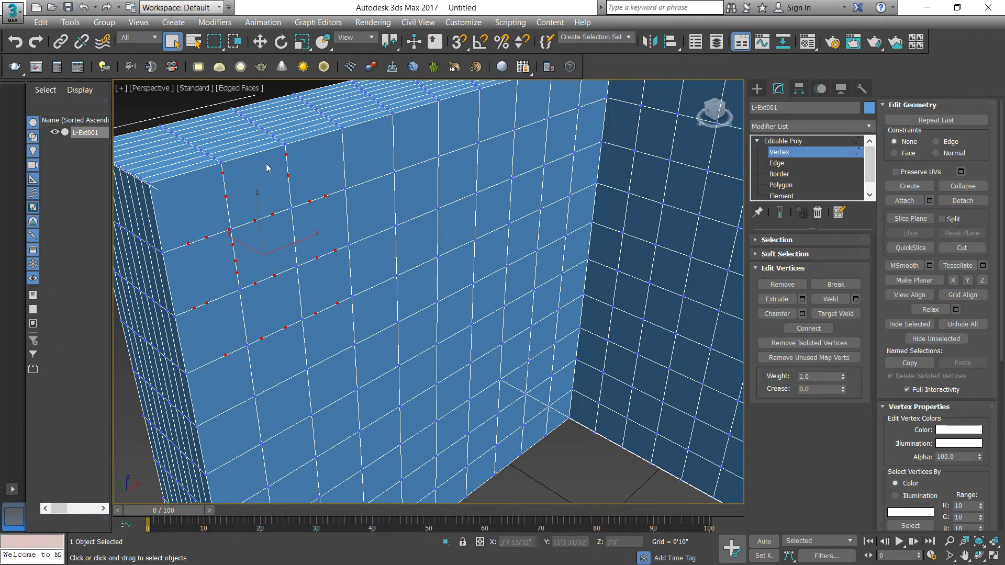
pyautogui.click(775, 163)
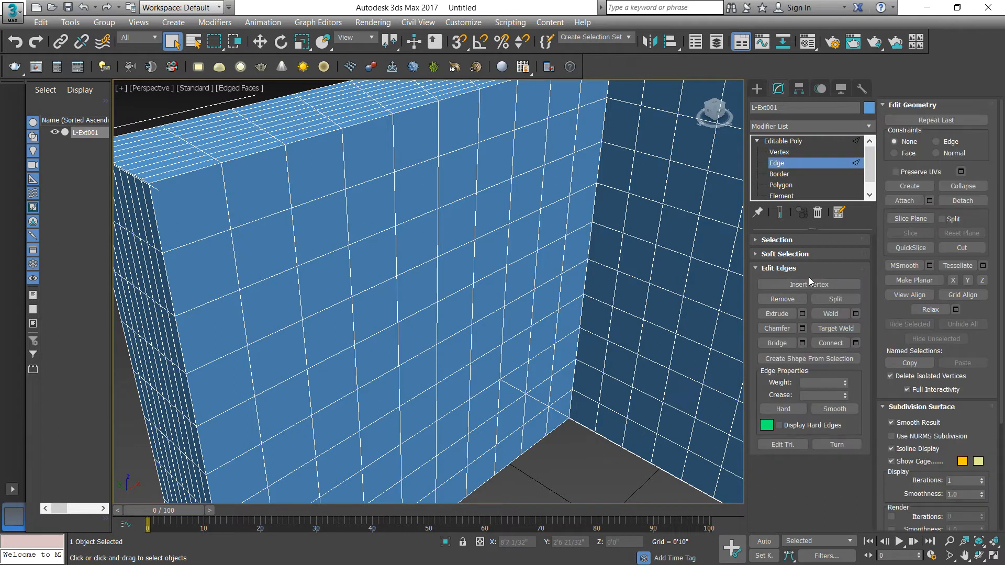
pyautogui.click(641, 244)
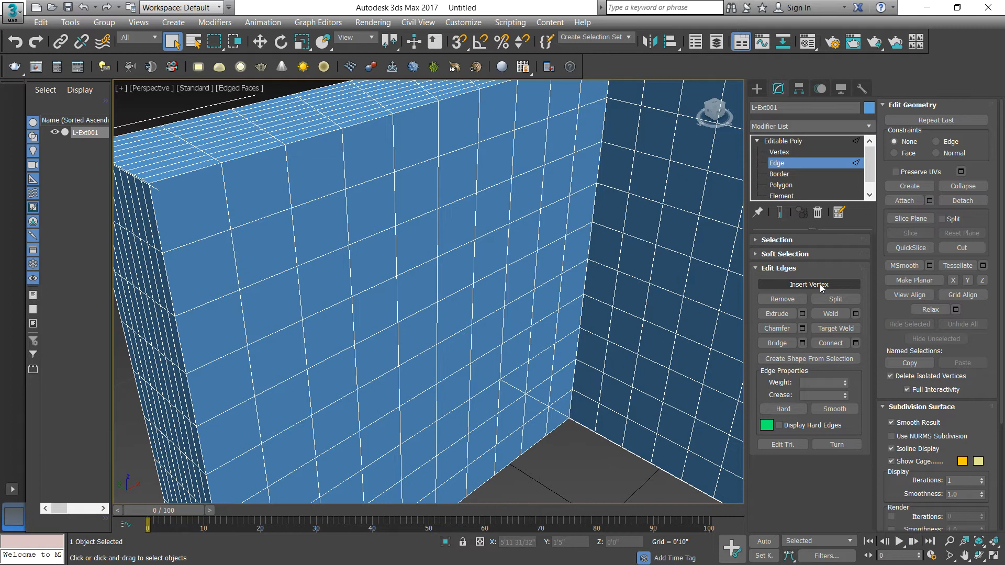
# - Try the Remove command on a block of edges in the longer wing's inner face, and undo it
pyautogui.scroll(-5, 469, 225)
pyautogui.scroll(6, 476, 262)
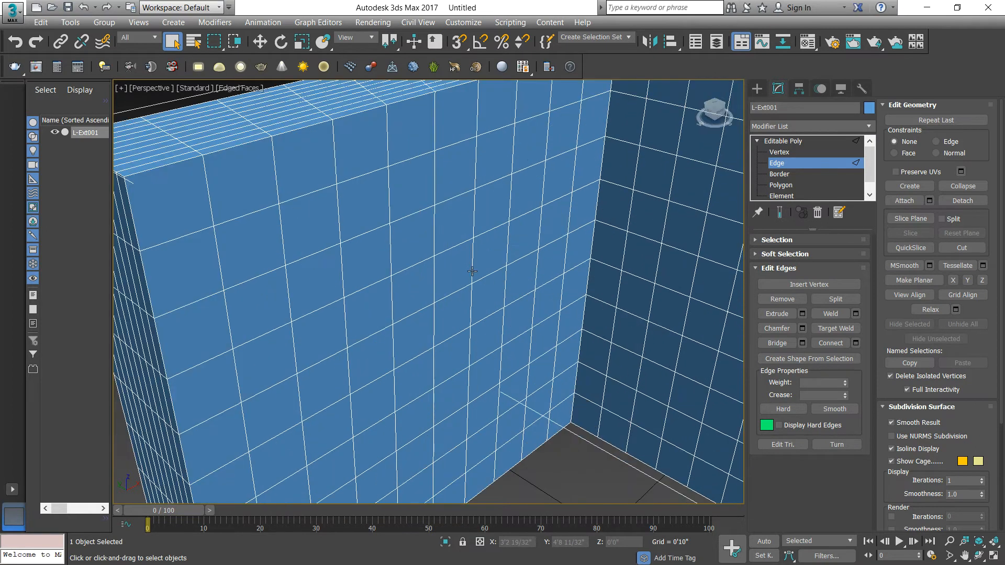
pyautogui.scroll(1, 472, 268)
pyautogui.moveTo(471, 304); pyautogui.dragTo(334, 200)
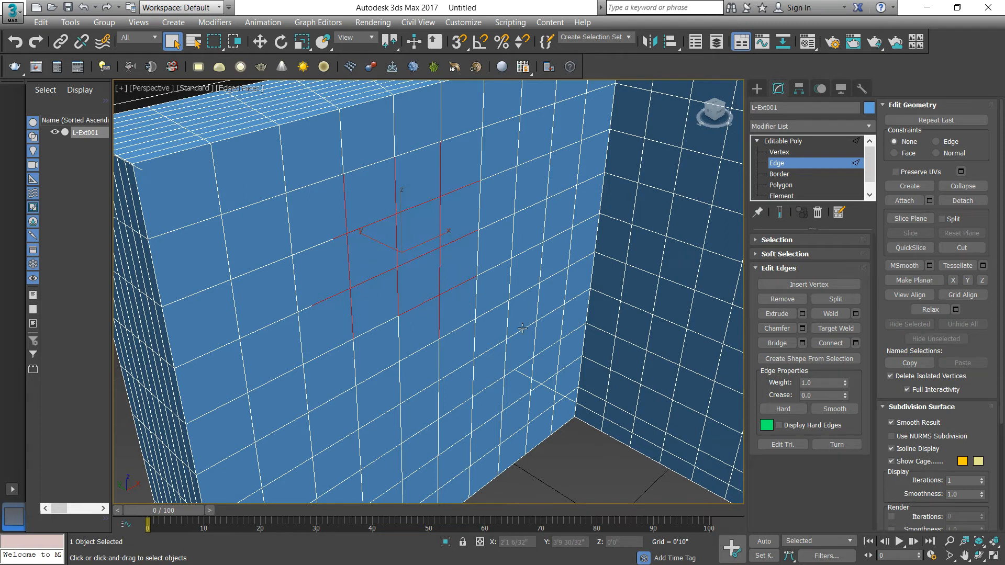
pyautogui.click(780, 297)
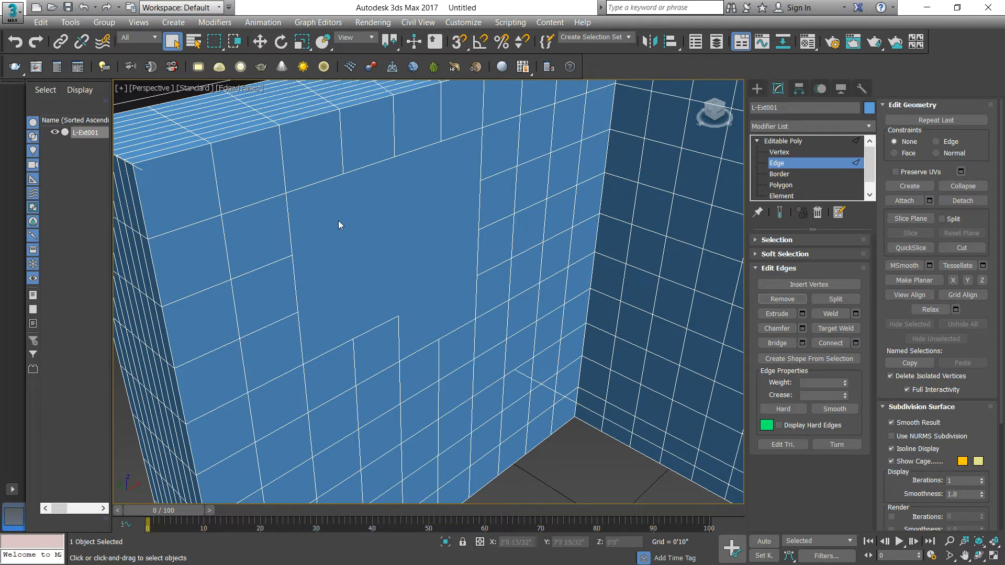
pyautogui.hotkey('ctrl', 'z')
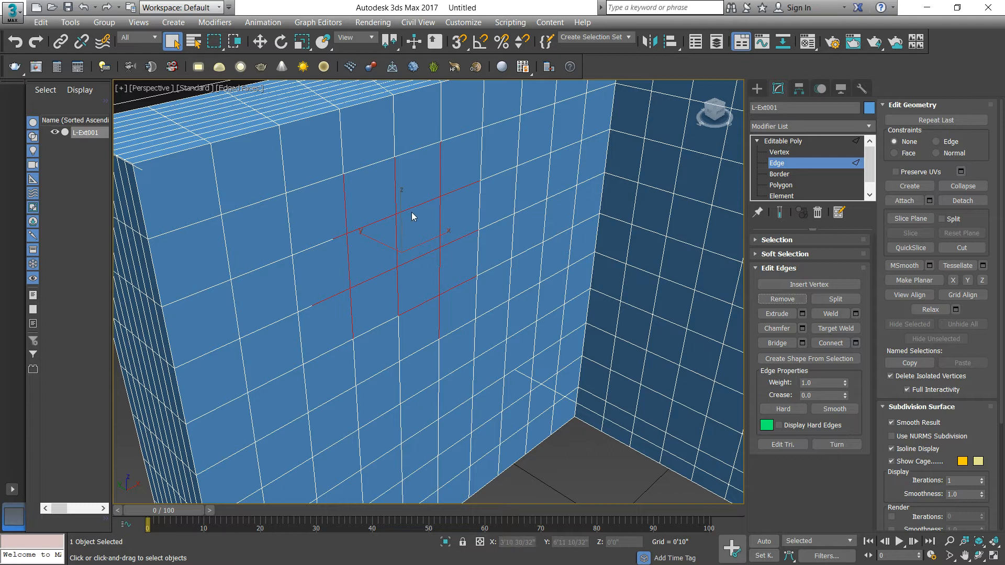
# - Delete the selected block of edges for comparison, undo the deletion, and clear the edge selection
pyautogui.press('Delete')
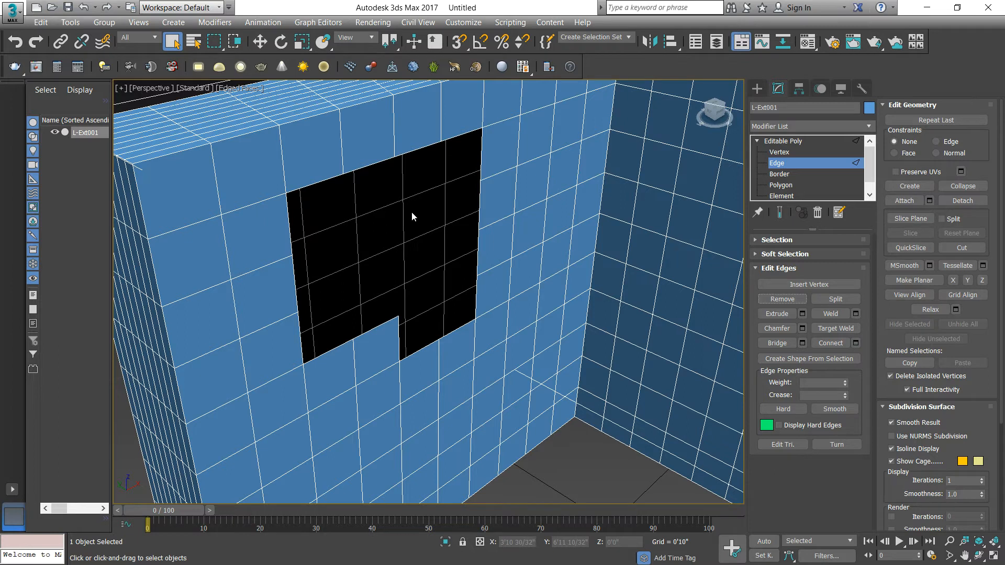
pyautogui.hotkey('ctrl', 'z')
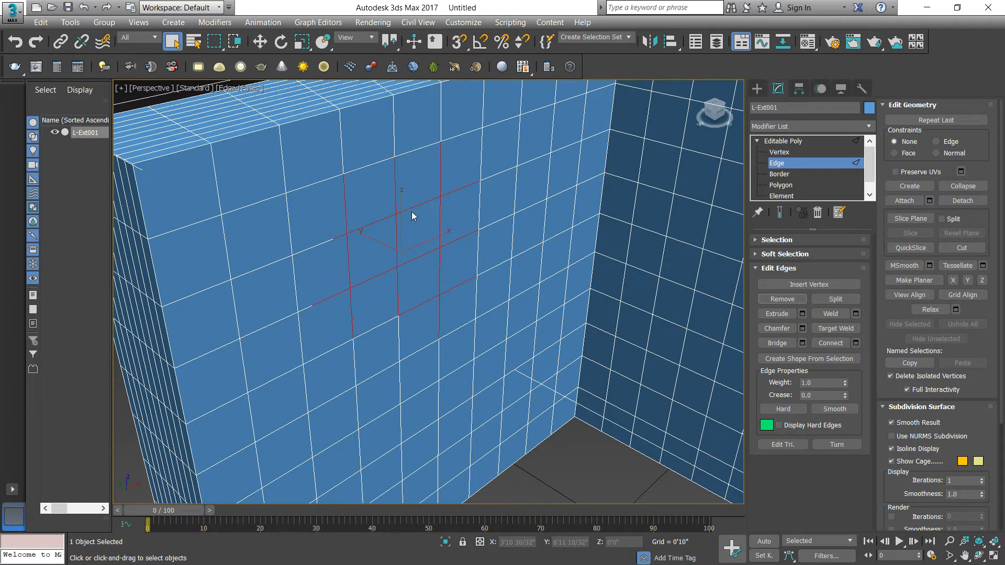
pyautogui.click(576, 454)
pyautogui.keyDown('alt'); pyautogui.moveTo(420, 224); pyautogui.dragTo(368, 255, button='middle'); pyautogui.keyUp('alt')
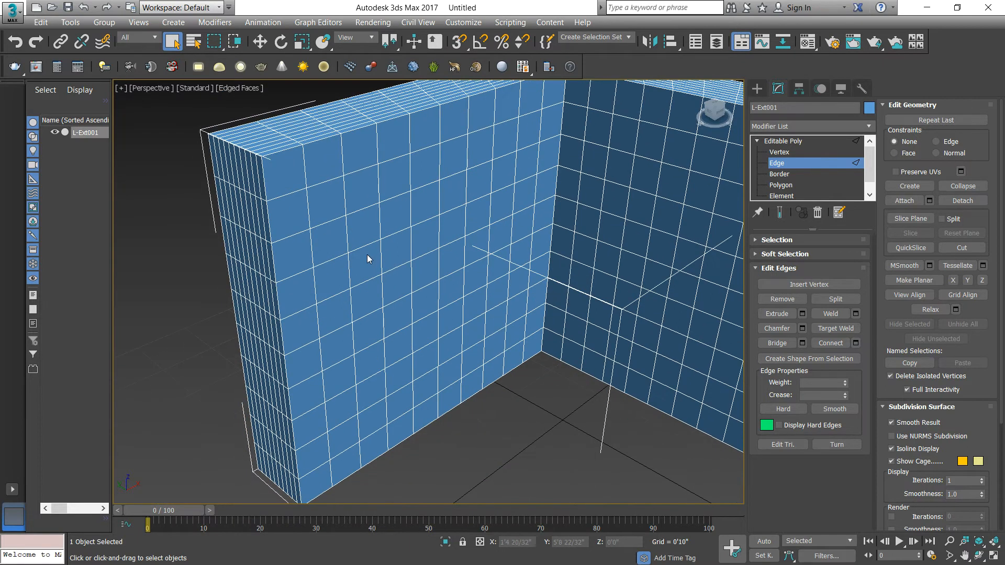
pyautogui.scroll(3, 367, 255)
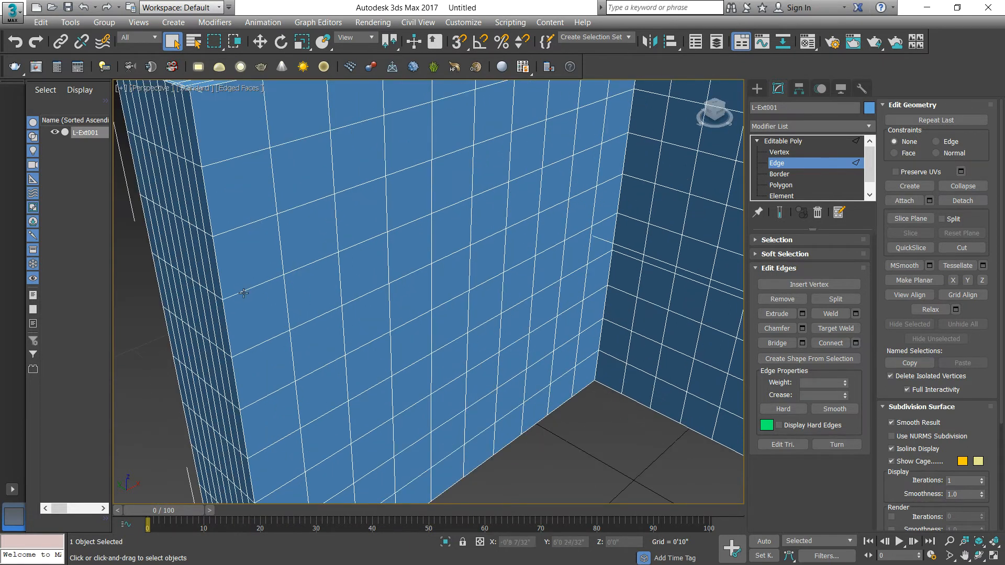
pyautogui.scroll(-3, 284, 274)
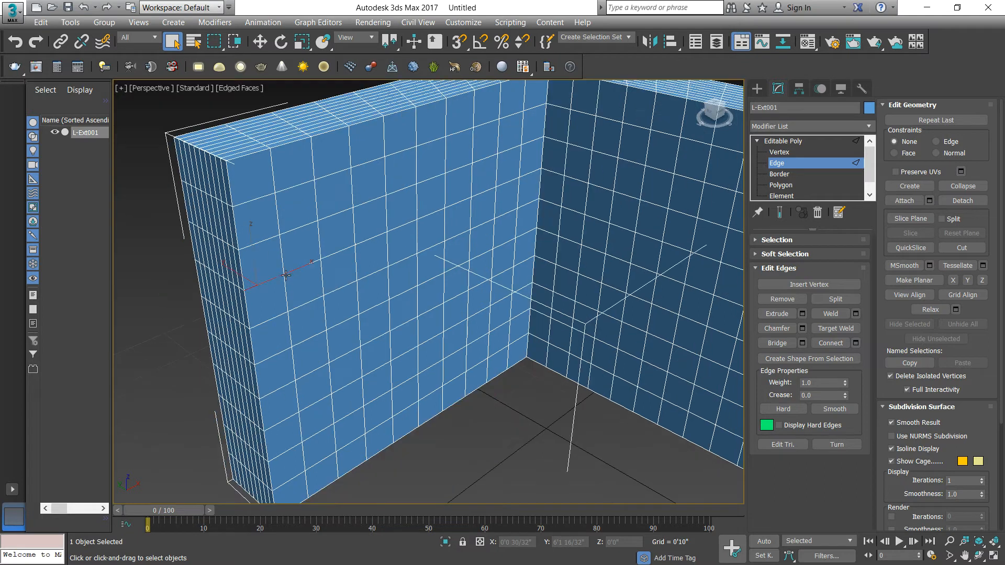
pyautogui.click(437, 428)
pyautogui.click(260, 325)
pyautogui.scroll(-3, 482, 332)
pyautogui.click(498, 372)
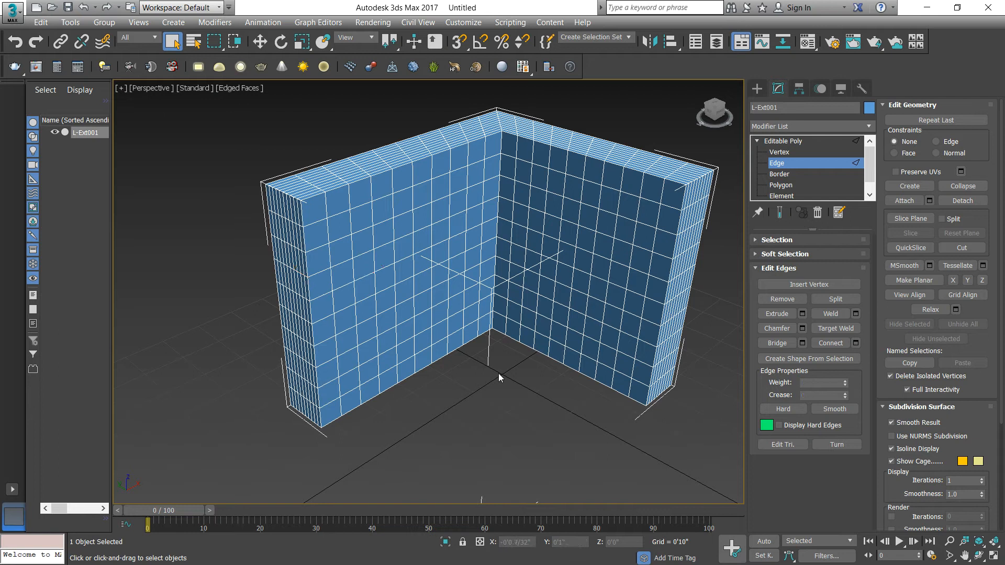
# - Switch to the Element sub-object level and select the top surface of the L-shaped wall
pyautogui.click(777, 196)
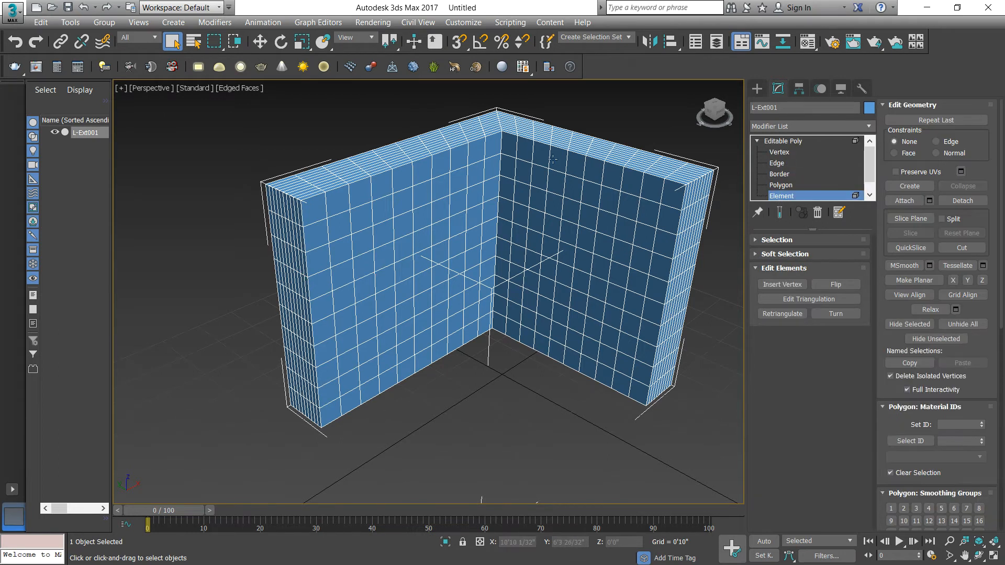
pyautogui.click(402, 145)
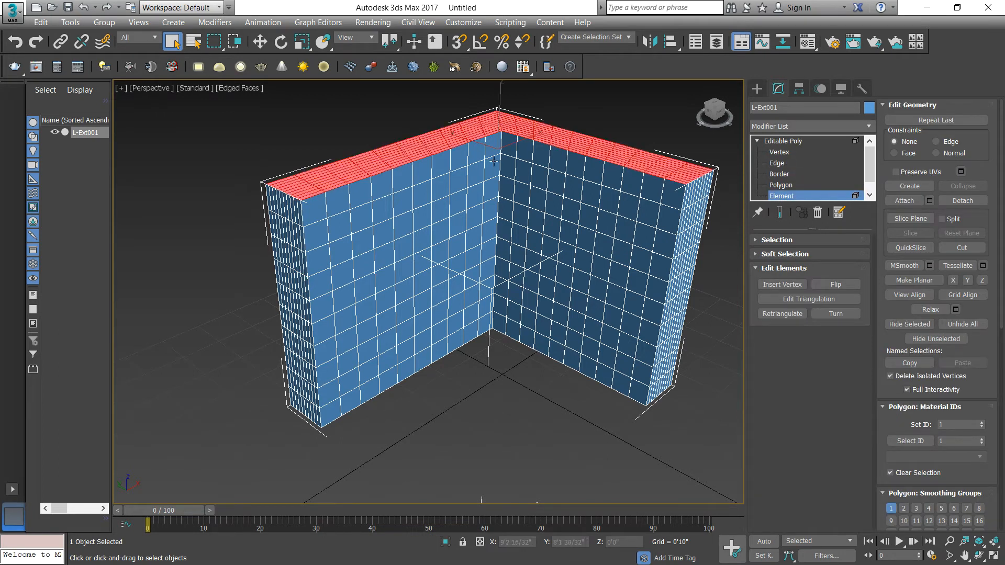
# - Select the L-shaped wall's side surface as an element, and examine which faces make up each separate element
pyautogui.click(467, 212)
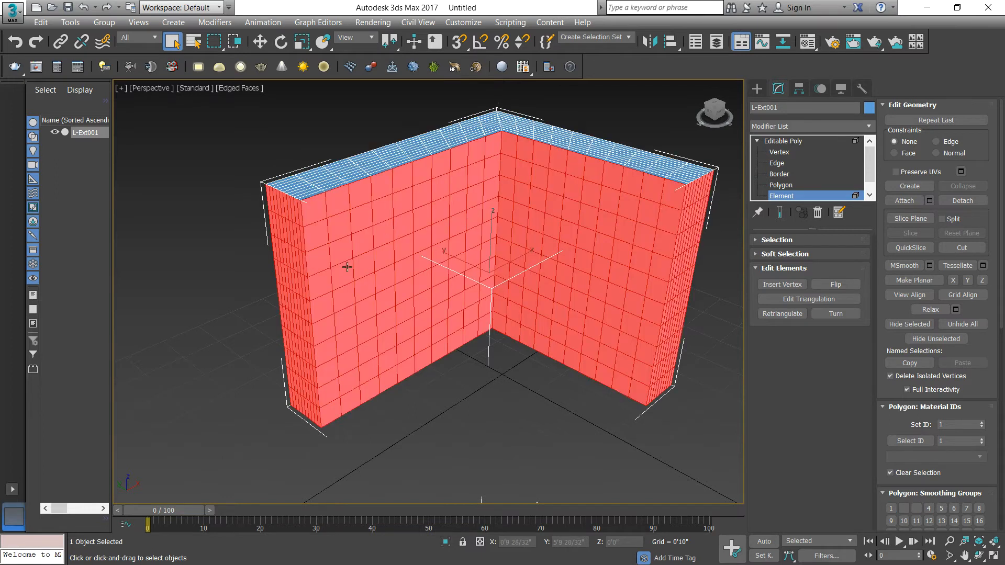
pyautogui.keyDown('alt'); pyautogui.moveTo(306, 290); pyautogui.dragTo(377, 185, button='middle'); pyautogui.keyUp('alt')
pyautogui.click(352, 296)
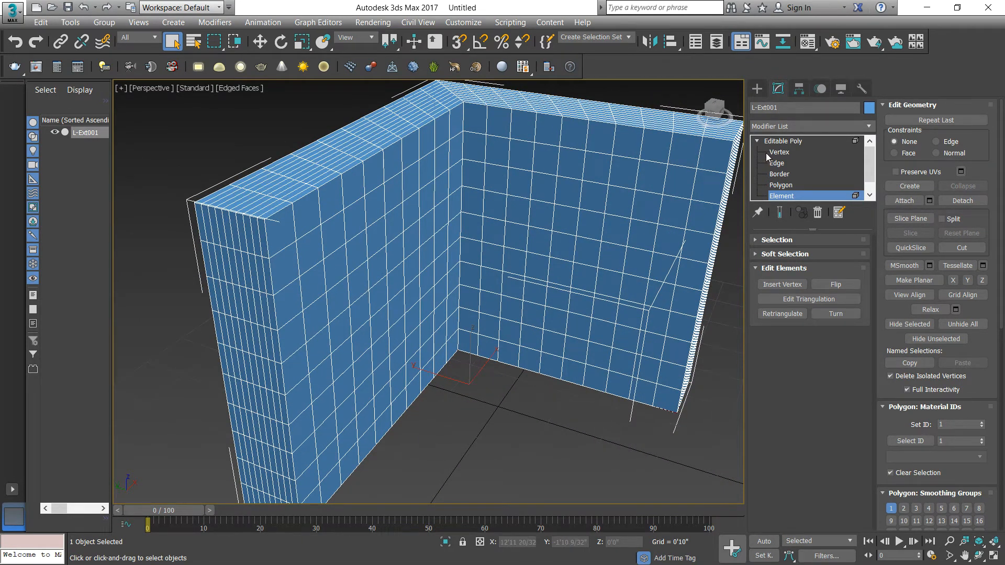
# - At the Edge level, select a horizontal edge about midway up the wall and extend the selection to its full loop
pyautogui.click(776, 162)
pyautogui.moveTo(243, 309); pyautogui.dragTo(230, 248, button='middle')
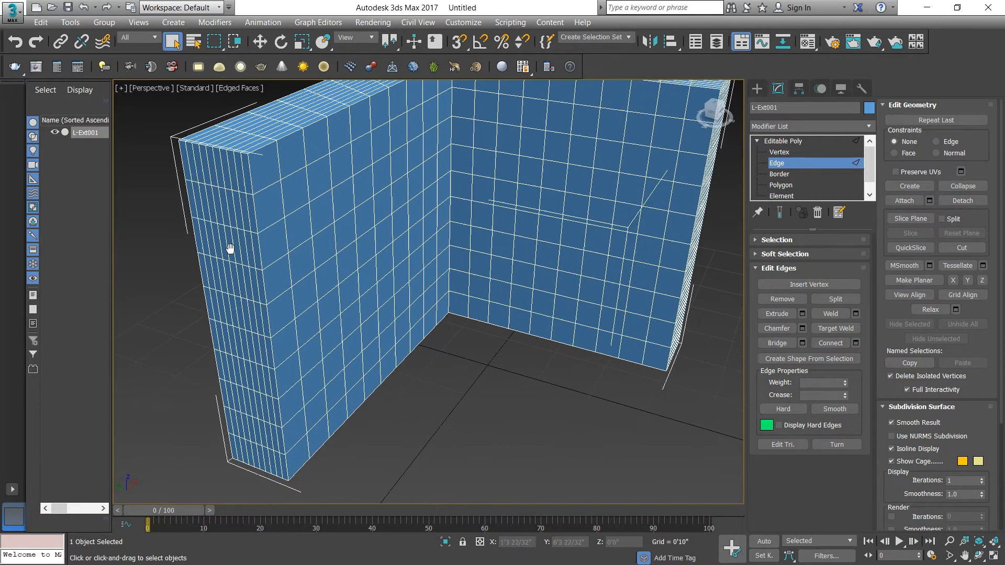
pyautogui.click(271, 302)
pyautogui.moveTo(384, 215); pyautogui.dragTo(361, 234, button='middle')
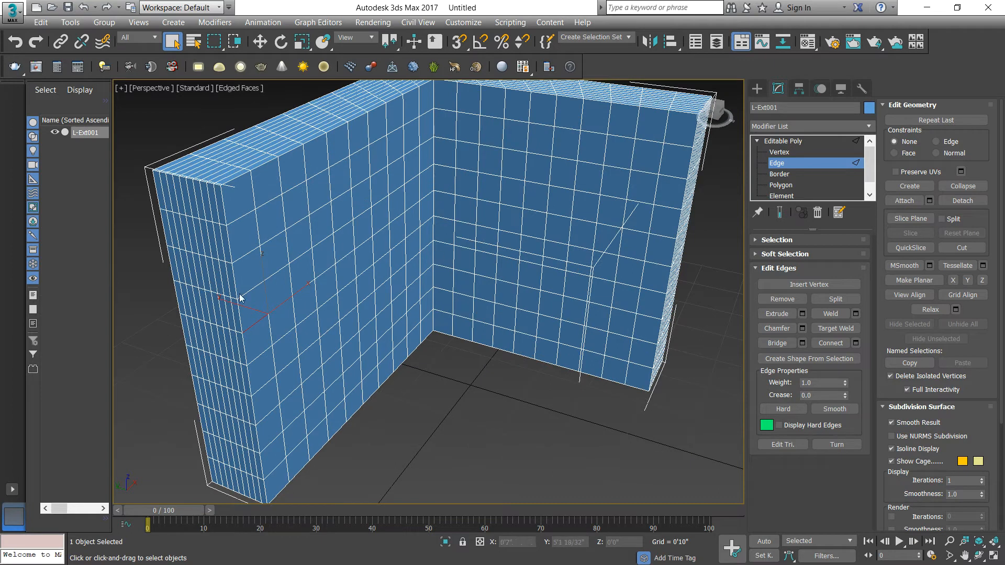
pyautogui.moveTo(279, 277); pyautogui.dragTo(287, 275, button='middle')
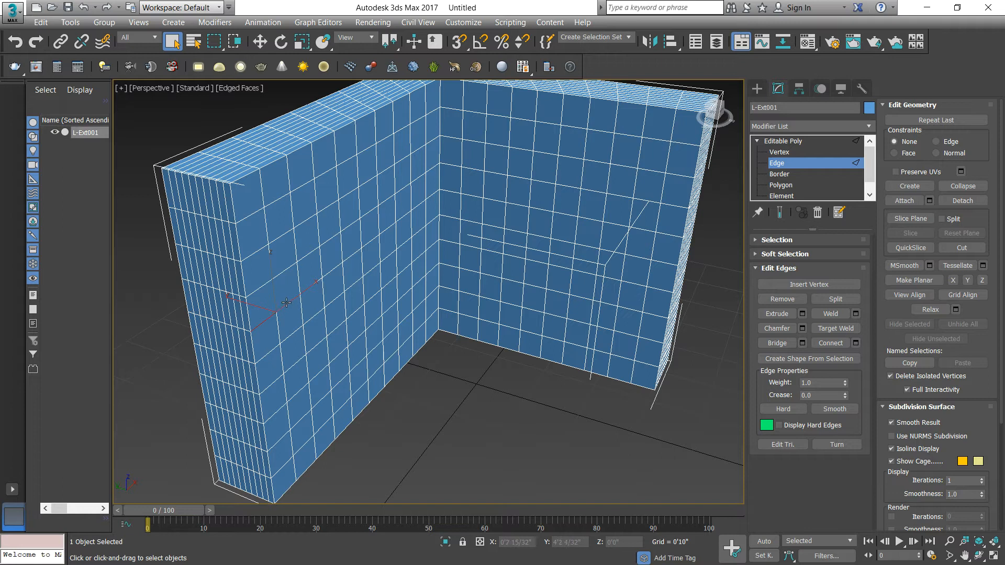
pyautogui.click(757, 239)
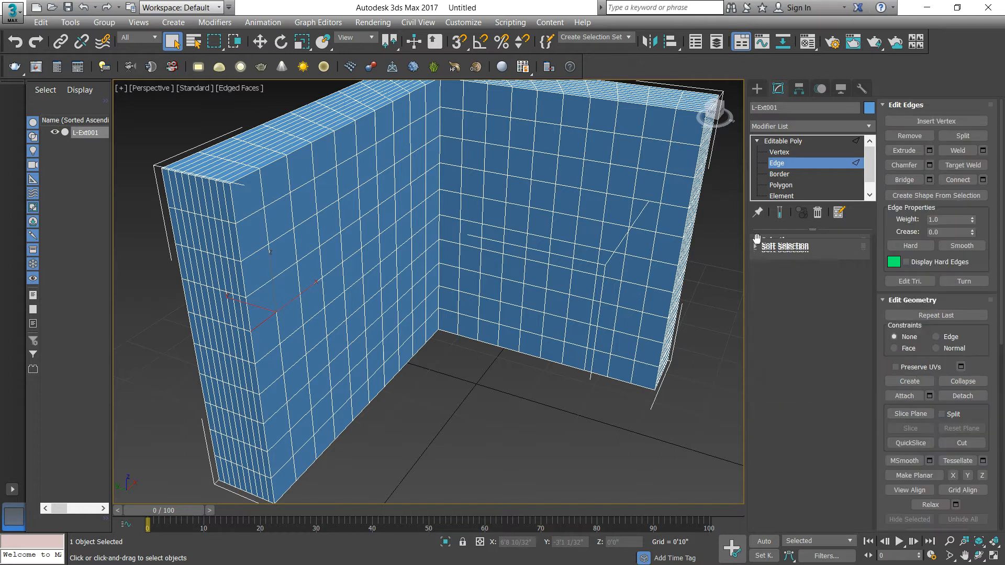
pyautogui.click(828, 323)
pyautogui.click(754, 240)
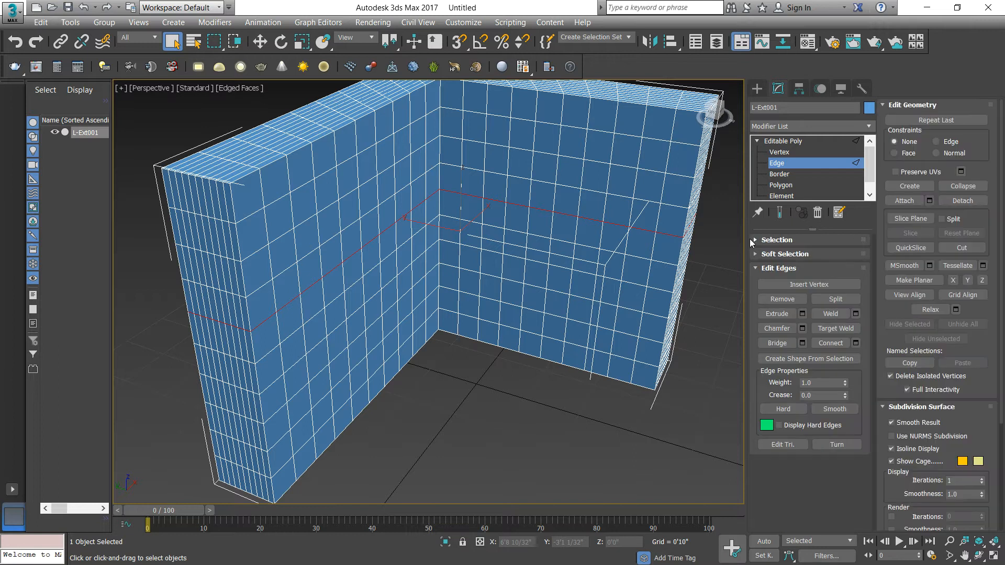
# - Split the wall along the selected edge loop, and raise the separated upper element by about 1'9" along Z
pyautogui.click(837, 300)
pyautogui.scroll(-3, 386, 247)
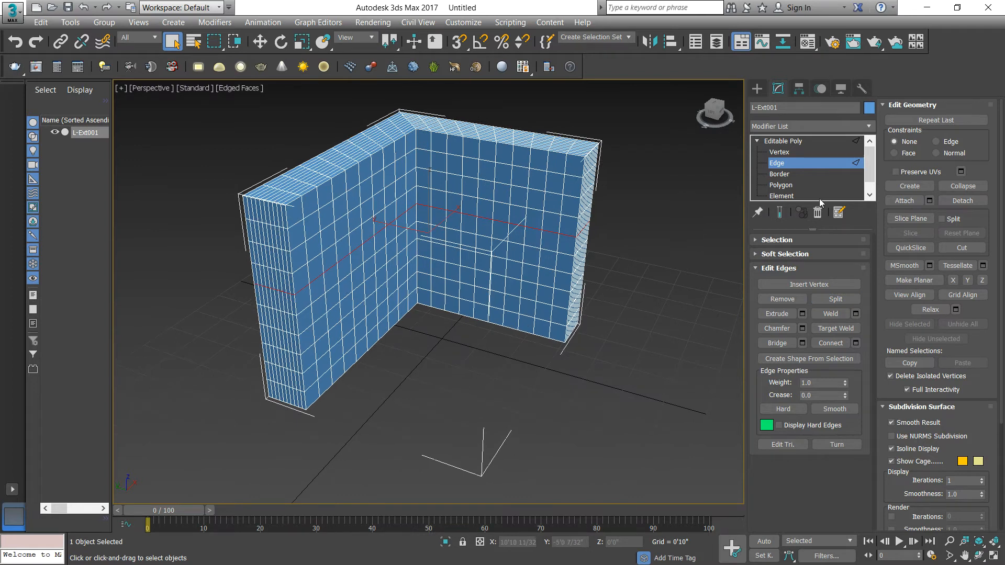
pyautogui.click(787, 195)
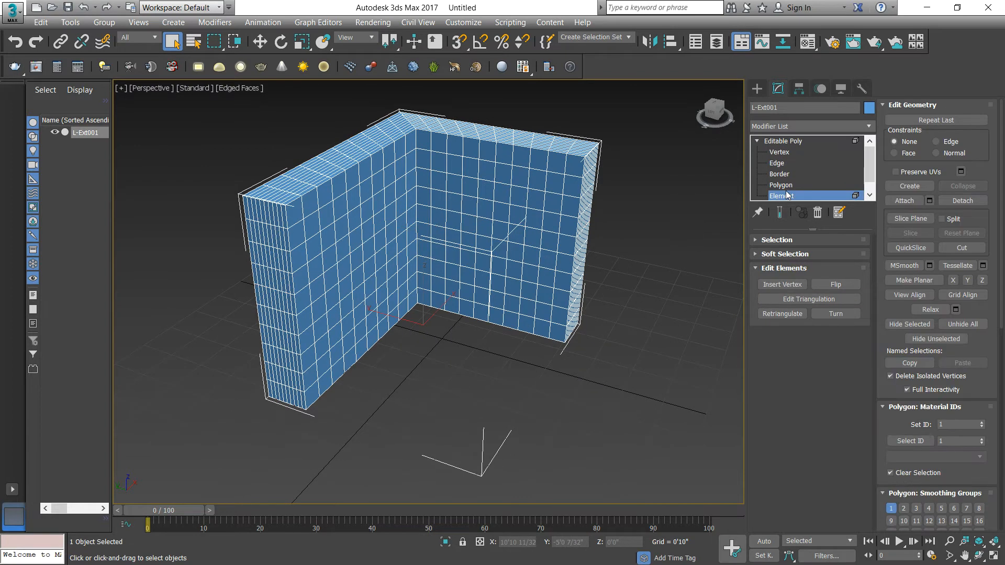
pyautogui.click(530, 185)
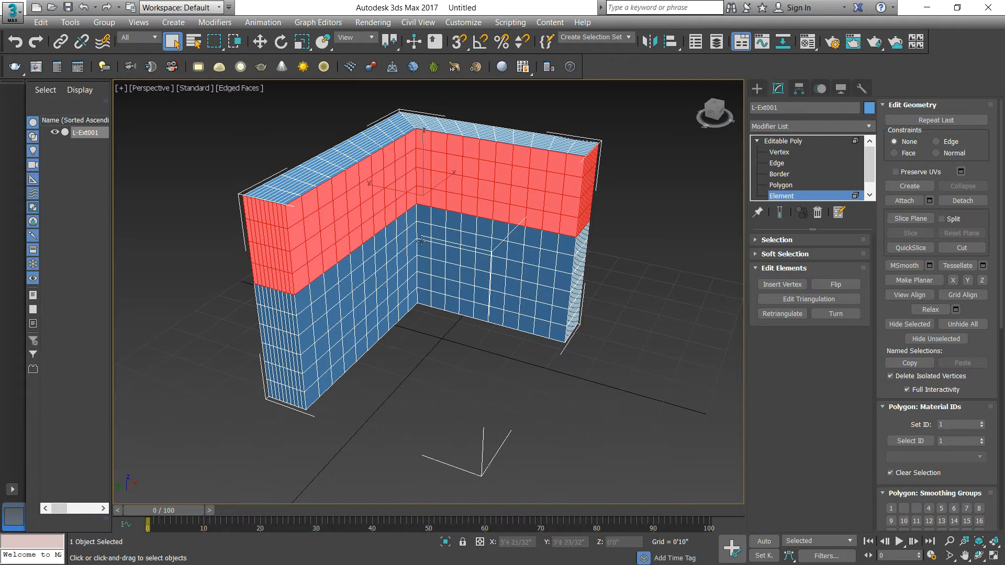
pyautogui.click(260, 42)
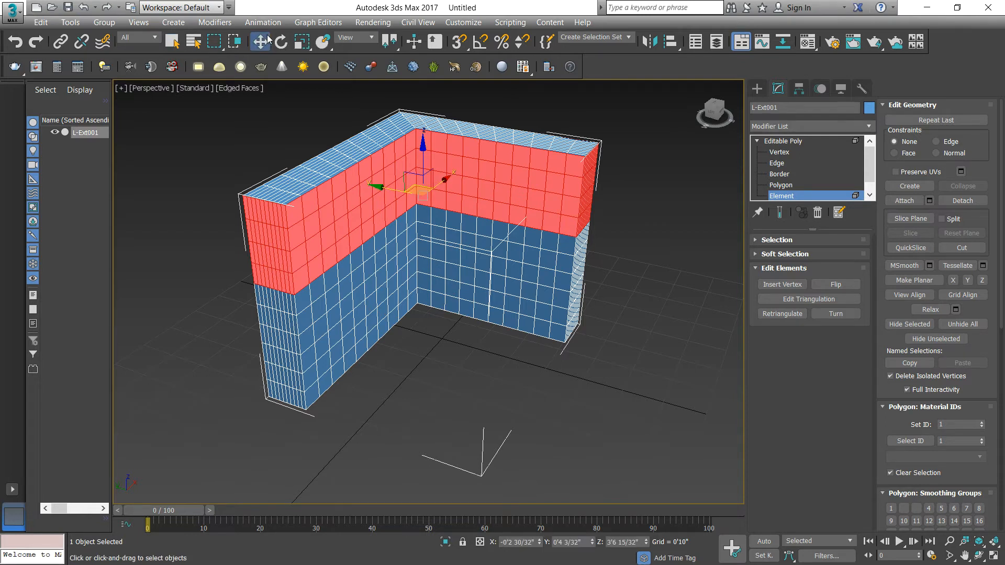
pyautogui.moveTo(422, 168); pyautogui.dragTo(420, 85)
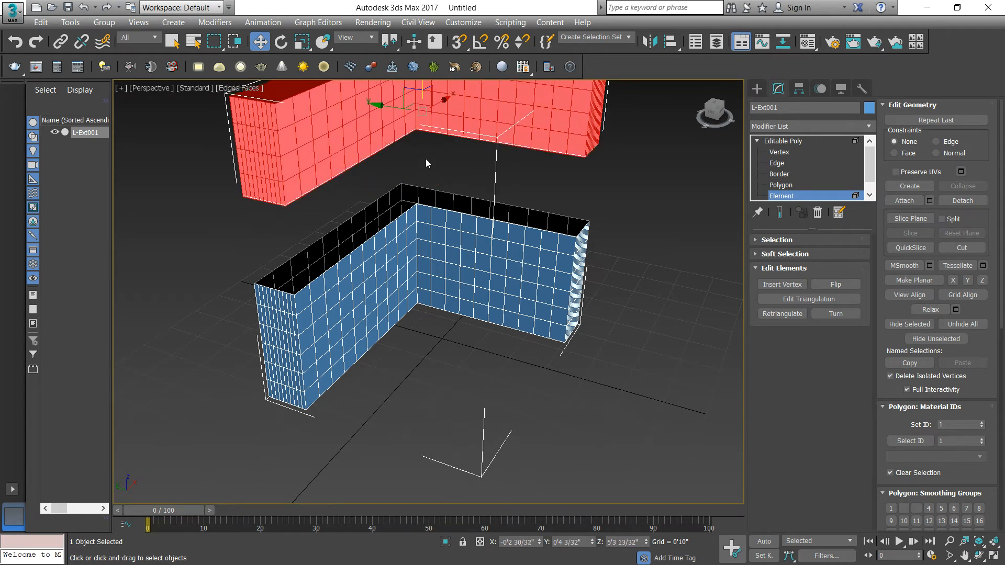
pyautogui.moveTo(425, 159); pyautogui.dragTo(437, 218, button='middle')
pyautogui.click(651, 233)
pyautogui.scroll(-4, 333, 171)
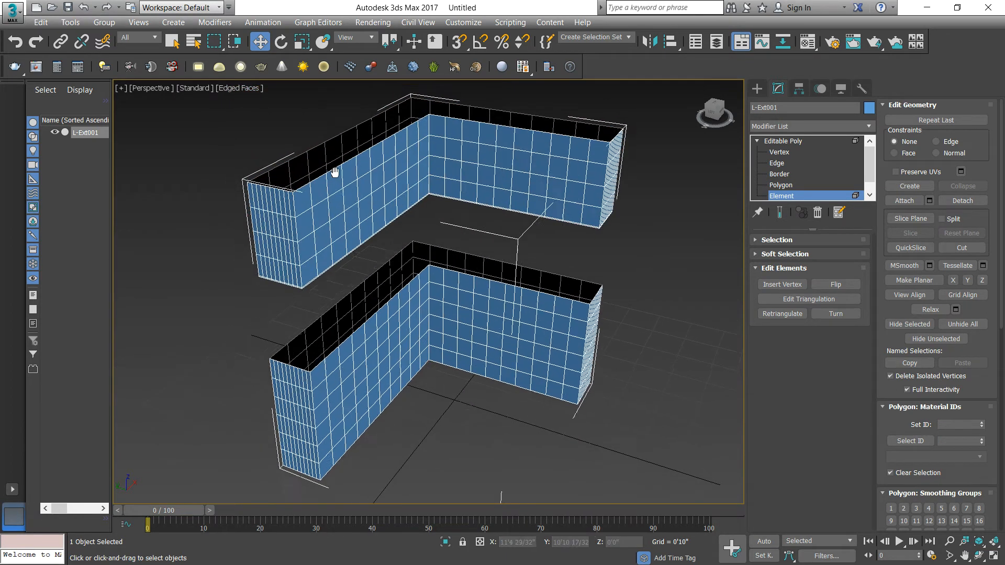
# - Return to the Edge level, try picking edges near the lower wall part's top rim, and clear the edge selection
pyautogui.click(785, 162)
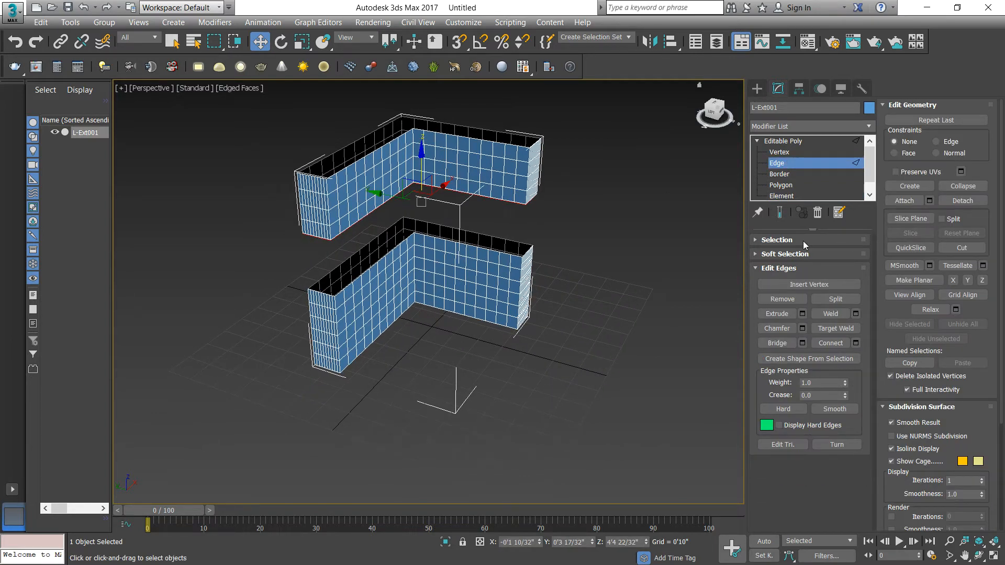
pyautogui.scroll(3, 404, 226)
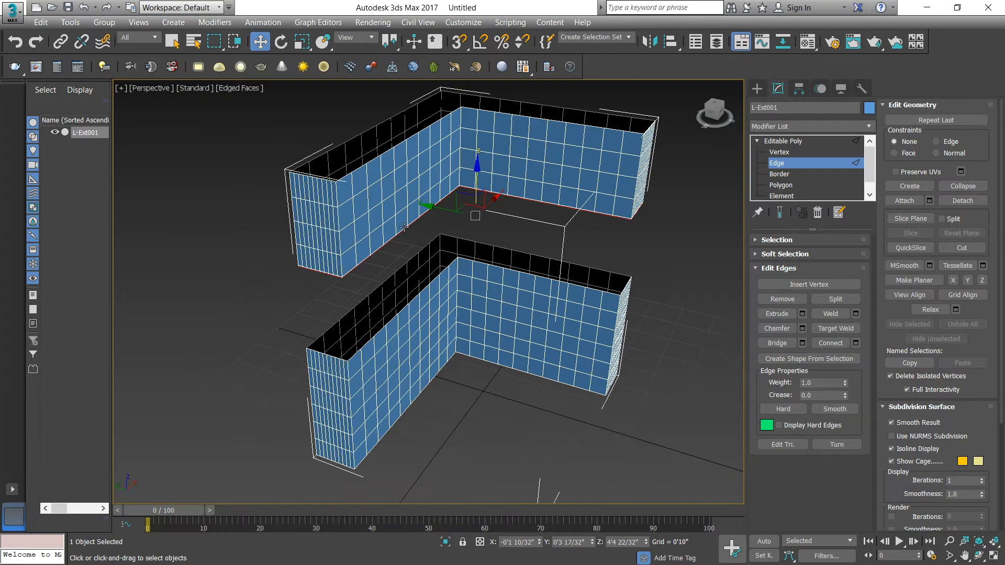
pyautogui.click(641, 256)
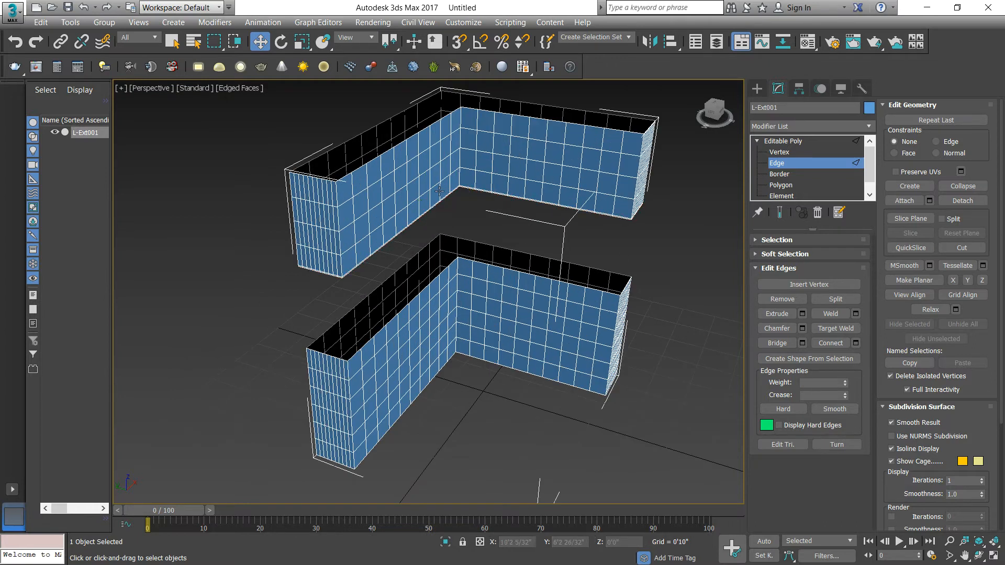
pyautogui.moveTo(512, 282); pyautogui.dragTo(469, 268, button='middle')
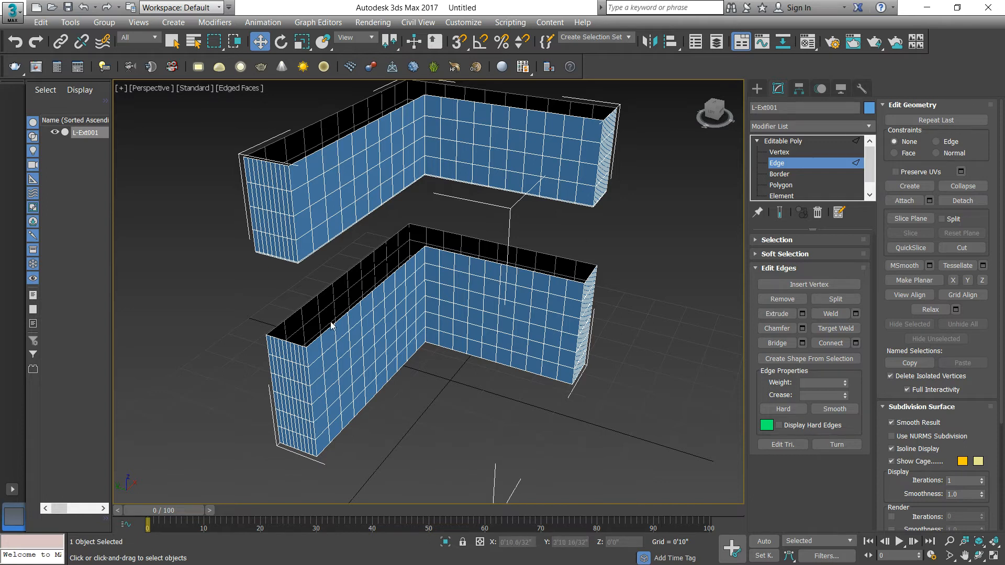
pyautogui.moveTo(331, 326); pyautogui.dragTo(333, 293, button='middle')
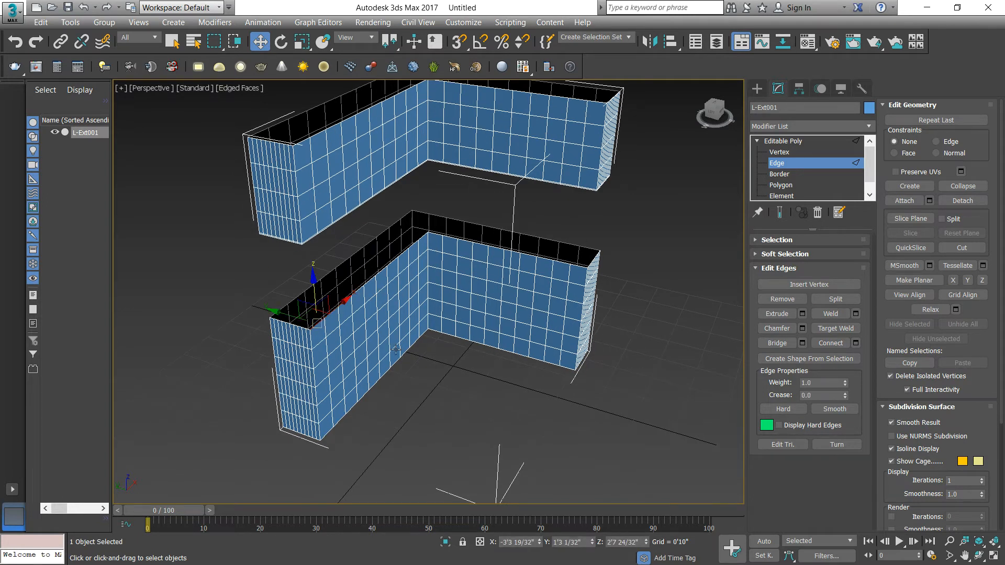
pyautogui.click(346, 322)
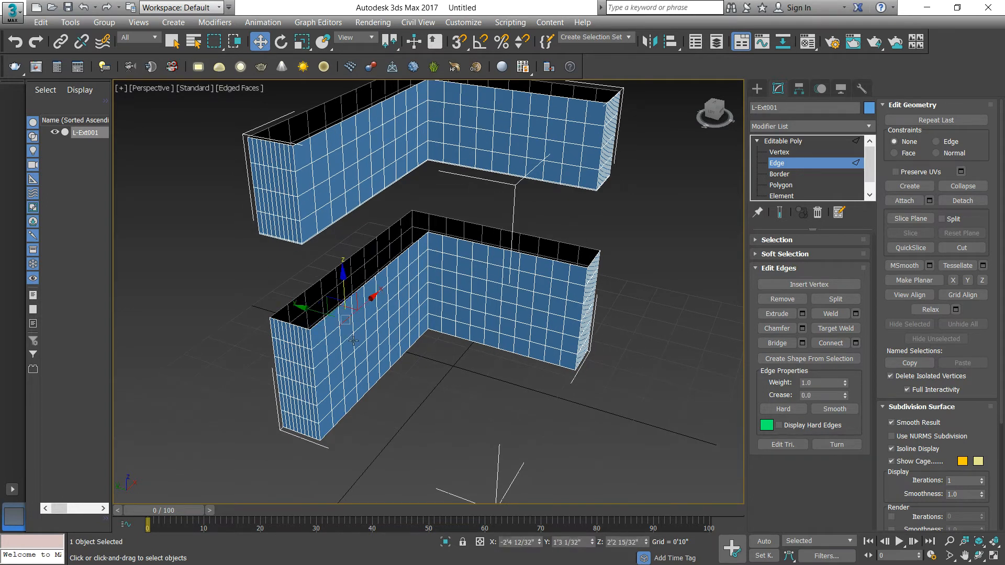
pyautogui.click(368, 326)
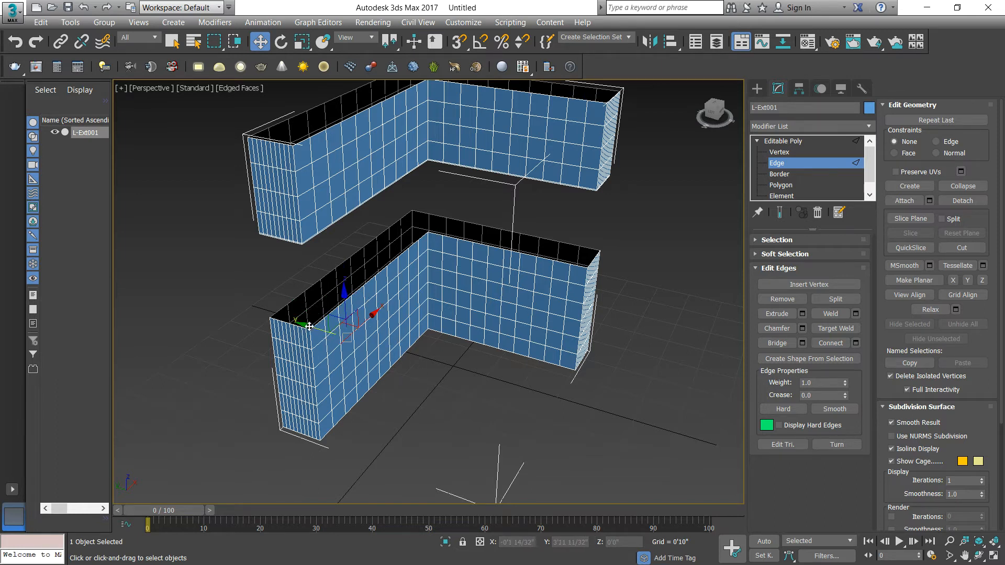
pyautogui.click(486, 430)
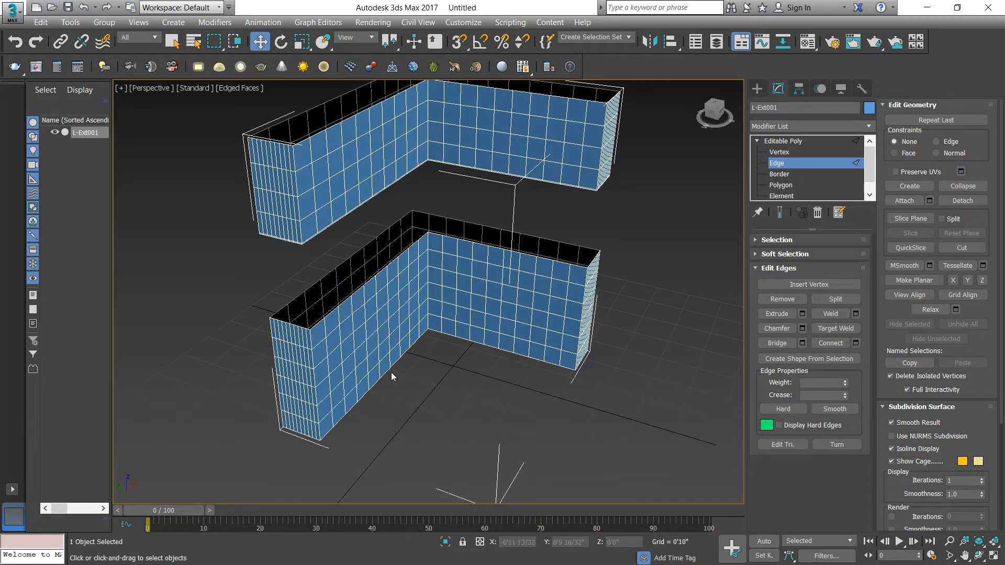
# - Select two neighbouring edges on the lower wall part's open top rim and extend them to the whole loop
pyautogui.click(318, 323)
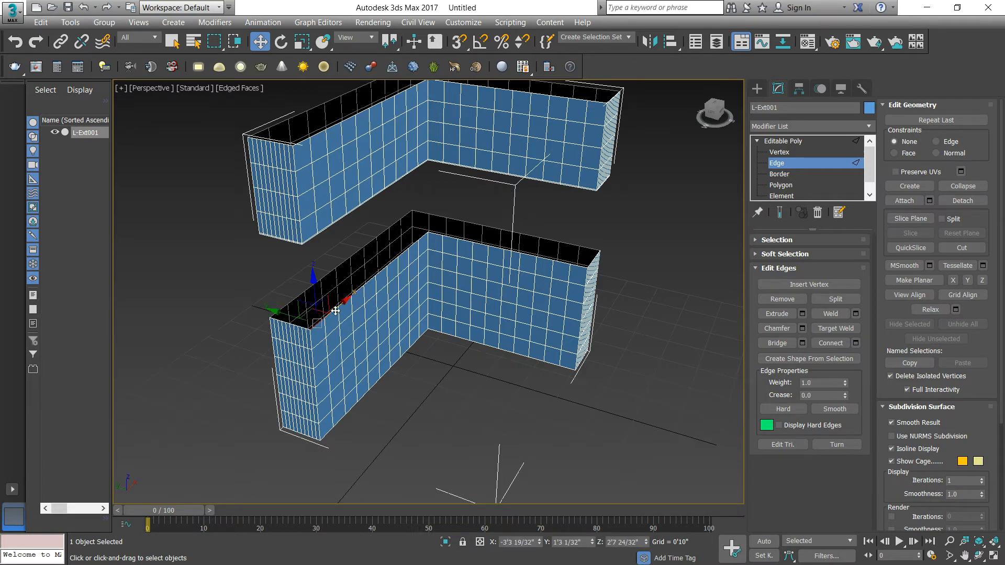
pyautogui.moveTo(335, 311); pyautogui.dragTo(342, 304)
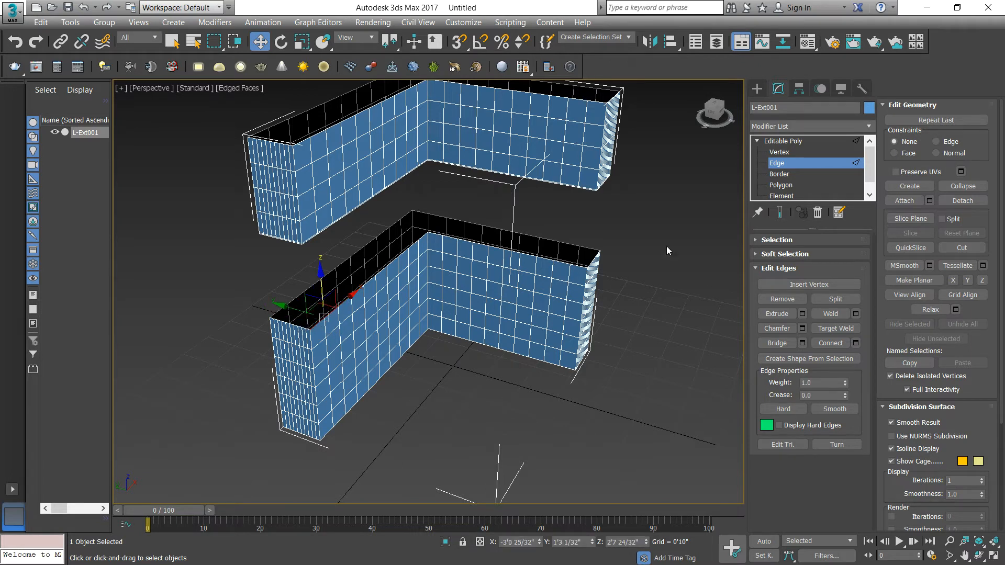
pyautogui.click(751, 240)
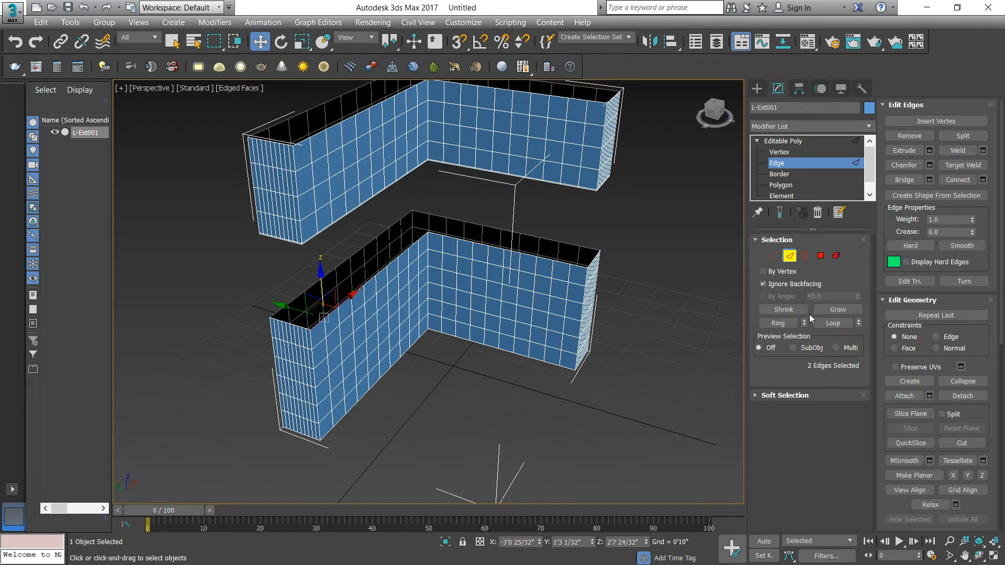
pyautogui.click(832, 323)
pyautogui.click(760, 240)
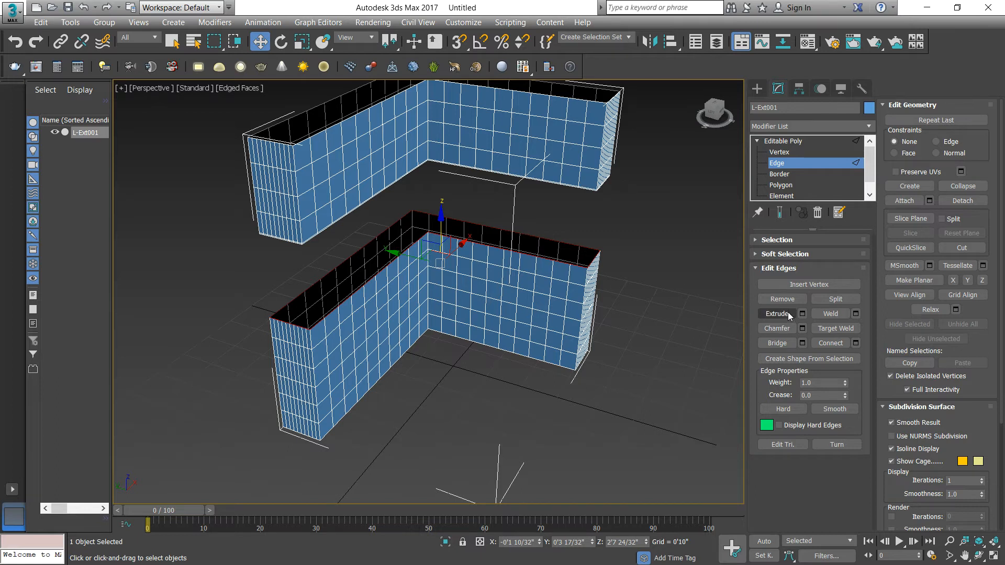
# - Preview an edge extrusion of the rim with height 0'4 10/32" and width 0'3 4/32", and cancel it
pyautogui.click(802, 314)
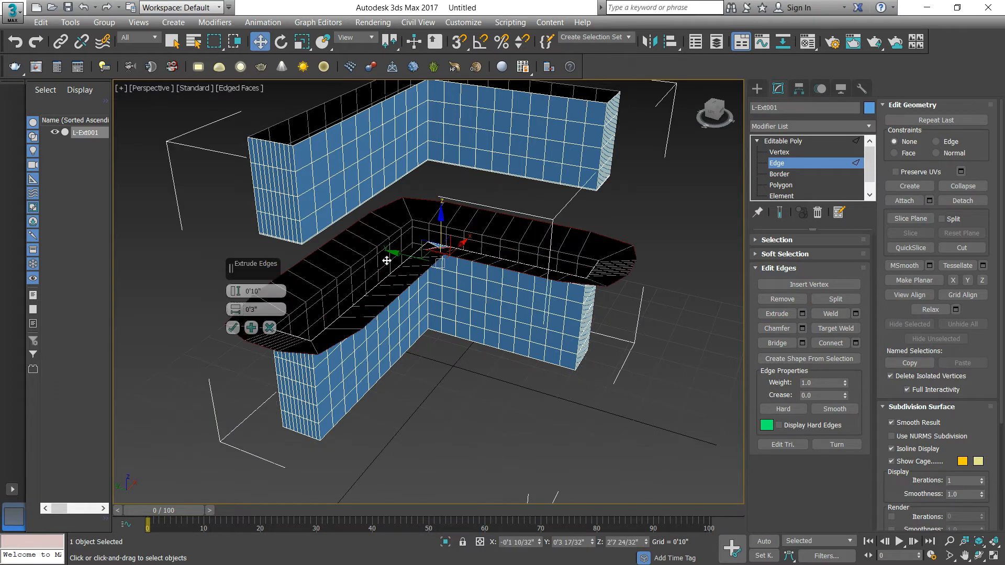
pyautogui.moveTo(234, 291)
pyautogui.mouseDown()
pyautogui.moveTo(231, 327)
pyautogui.moveTo(229, 296)
pyautogui.moveTo(218, 333)
pyautogui.moveTo(229, 287)
pyautogui.moveTo(234, 316)
pyautogui.moveTo(235, 296)
pyautogui.mouseUp()
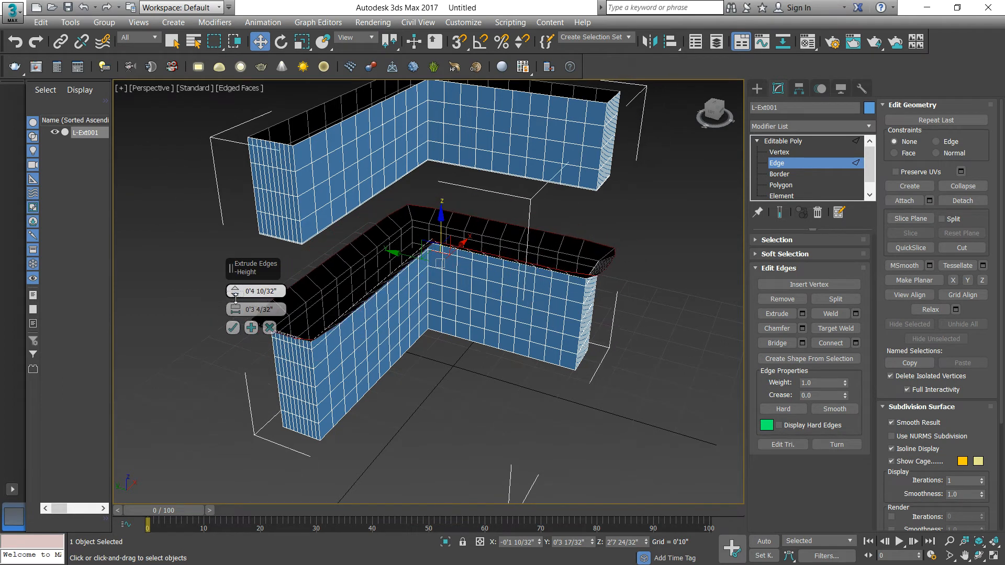
pyautogui.click(269, 328)
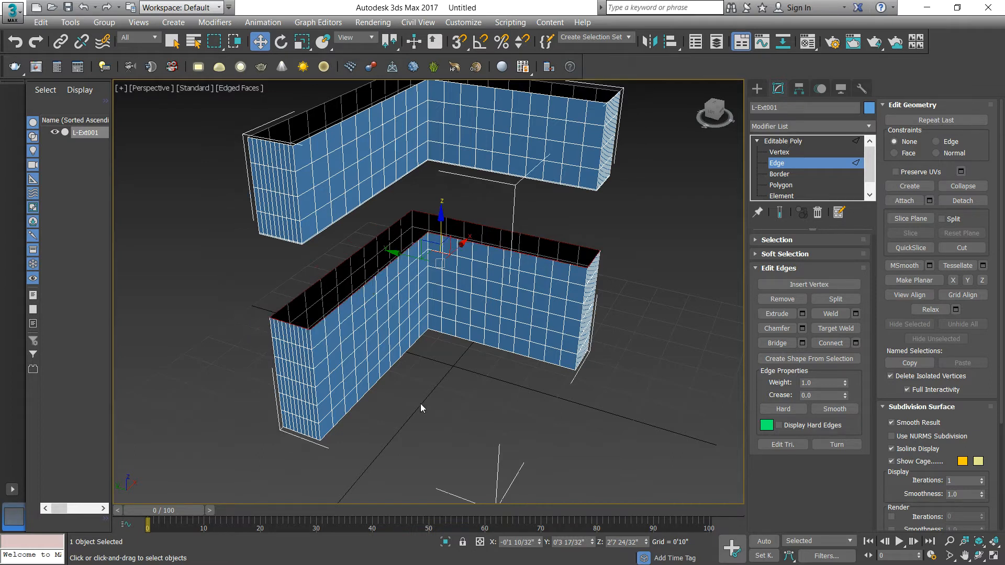
# - At the Edge level, select edges on the lower part's inner top rim and the facing bottom edges of the raised part
pyautogui.click(832, 314)
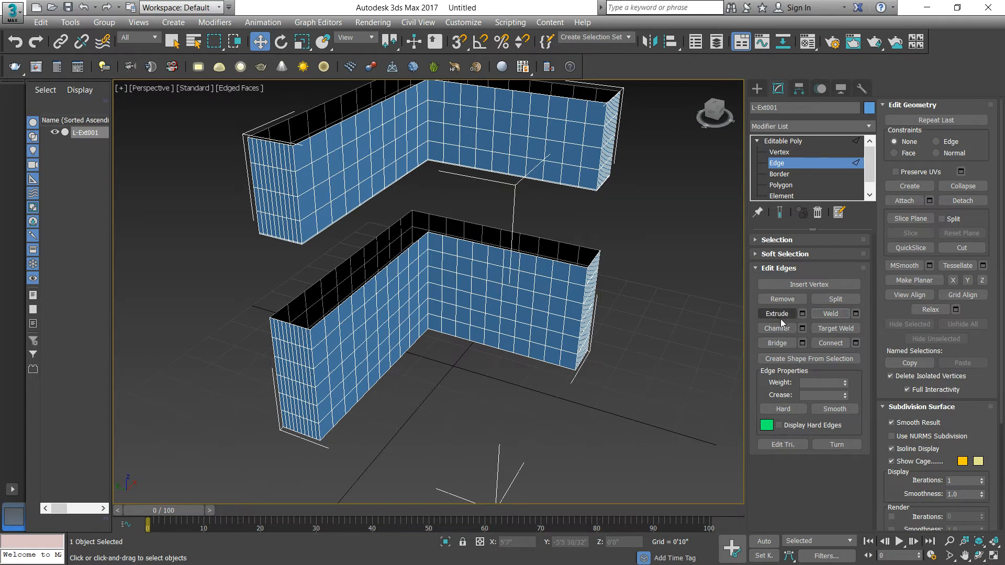
pyautogui.click(843, 317)
pyautogui.click(787, 152)
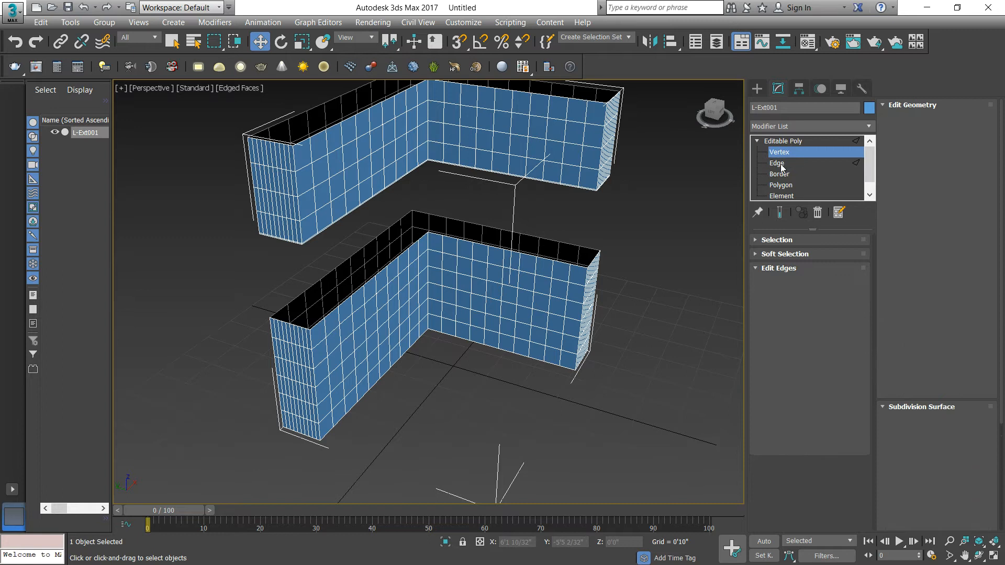
pyautogui.click(783, 162)
pyautogui.scroll(3, 330, 282)
pyautogui.click(438, 239)
pyautogui.keyDown('ctrl'); pyautogui.click(433, 242); pyautogui.keyUp('ctrl')
pyautogui.click(406, 143)
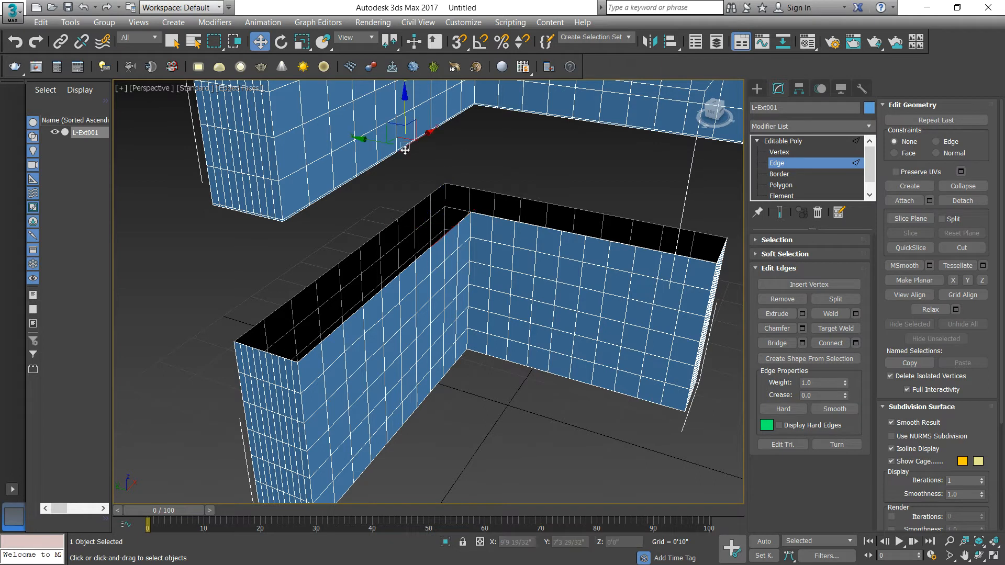
pyautogui.click(375, 166)
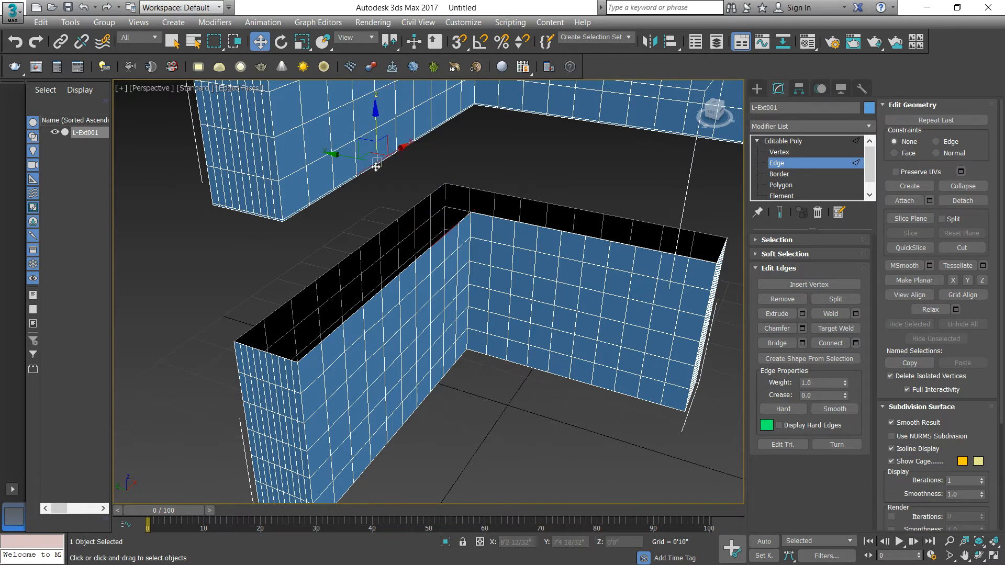
# - Weld the selected edges across the gap using a raised weld threshold, and undo the weld
pyautogui.click(837, 314)
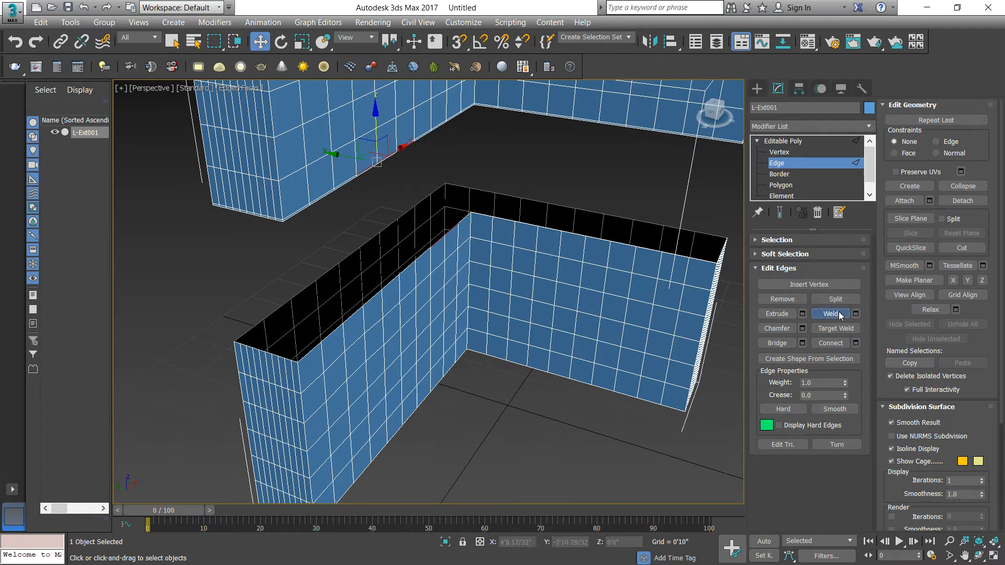
pyautogui.click(855, 314)
pyautogui.moveTo(234, 291); pyautogui.dragTo(231, 190)
pyautogui.click(234, 338)
pyautogui.click(441, 400)
pyautogui.moveTo(372, 256); pyautogui.dragTo(324, 321, button='middle')
pyautogui.scroll(-4, 325, 322)
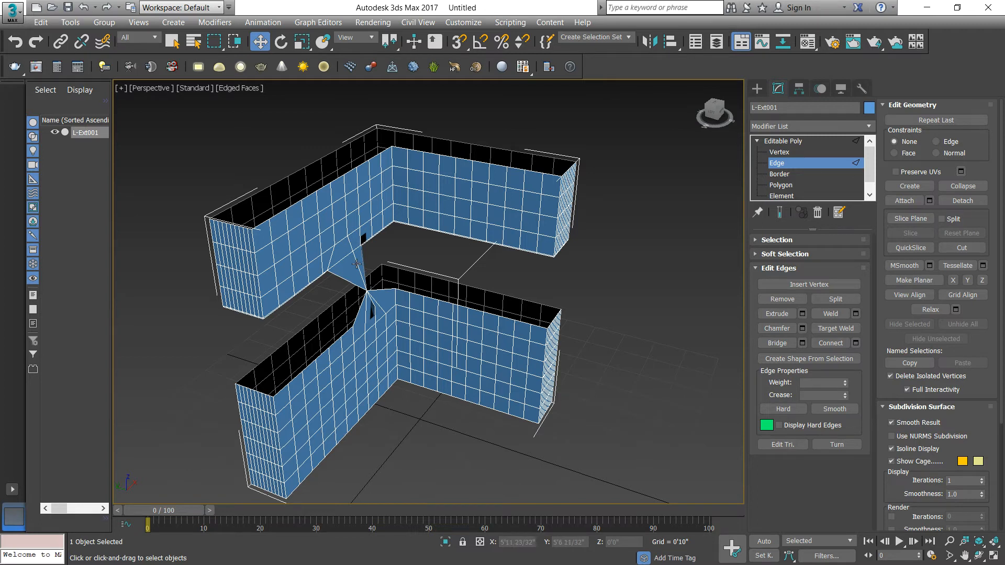
pyautogui.hotkey('ctrl', 'z')
pyautogui.hotkey('ctrl', 'z')
pyautogui.hotkey('ctrl', 'z')
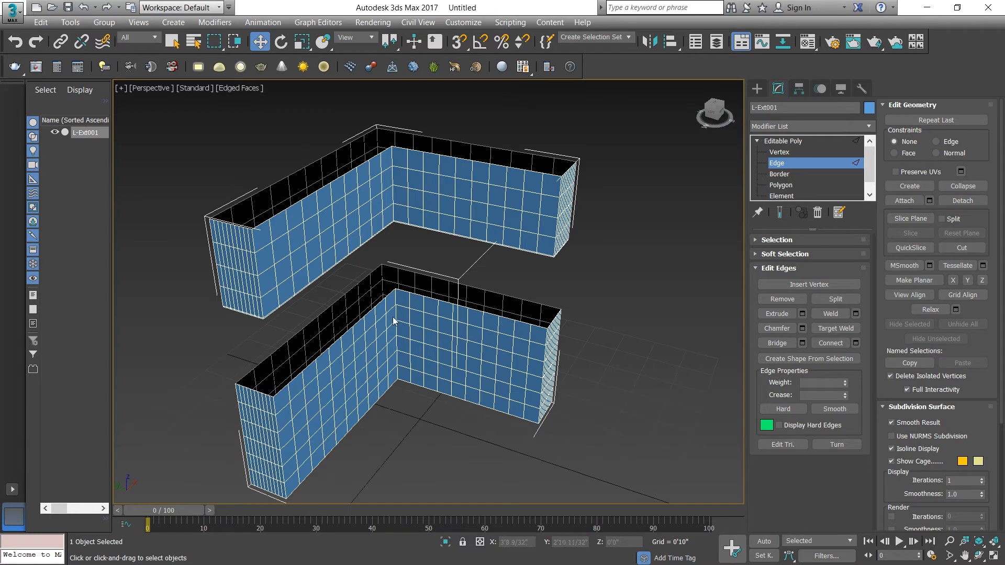
# - Select bottom edges on the raised wall part's inner side and extend the selection to the whole loop
pyautogui.click(332, 262)
pyautogui.click(328, 272)
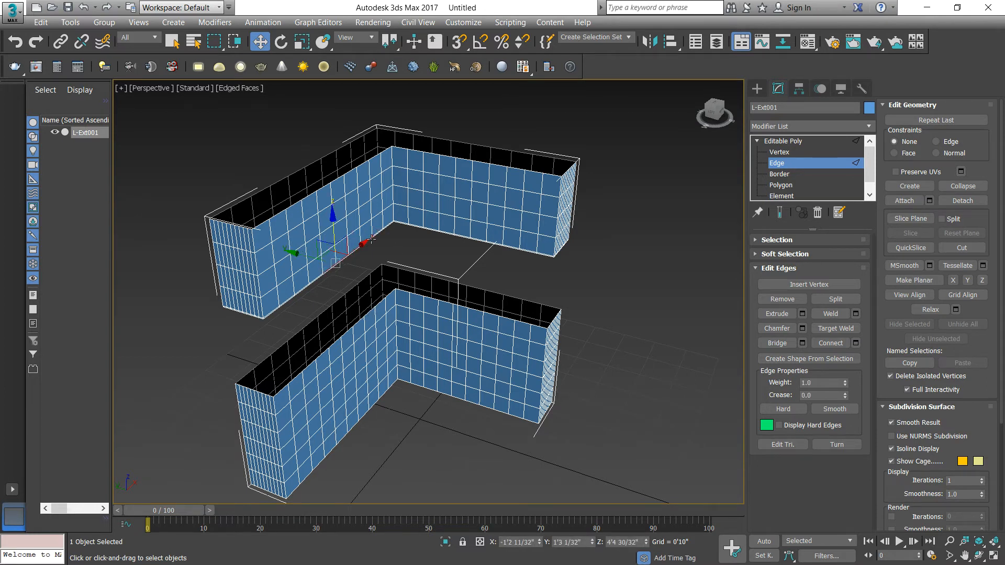
pyautogui.click(372, 239)
pyautogui.click(754, 254)
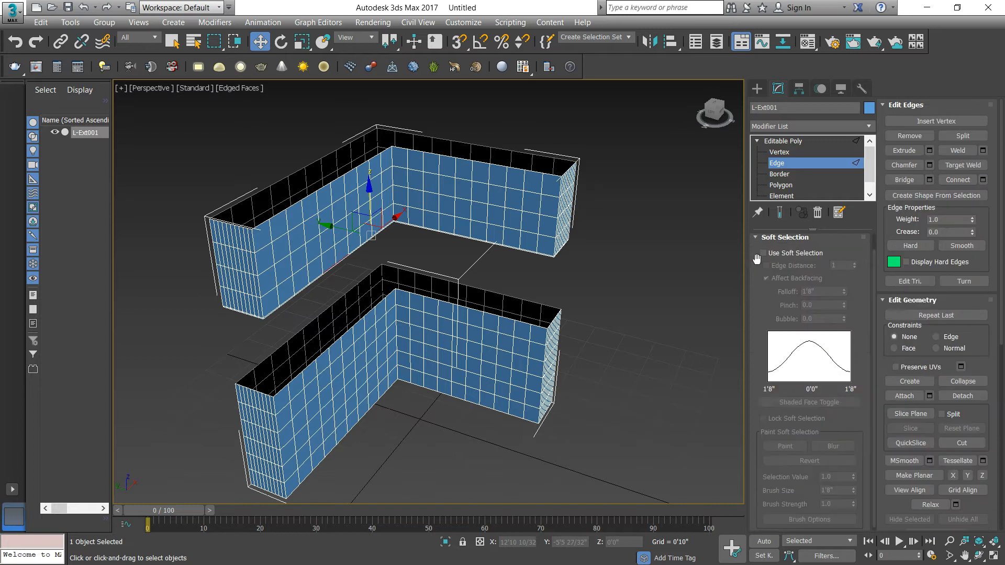
pyautogui.click(758, 238)
pyautogui.click(755, 240)
pyautogui.click(829, 323)
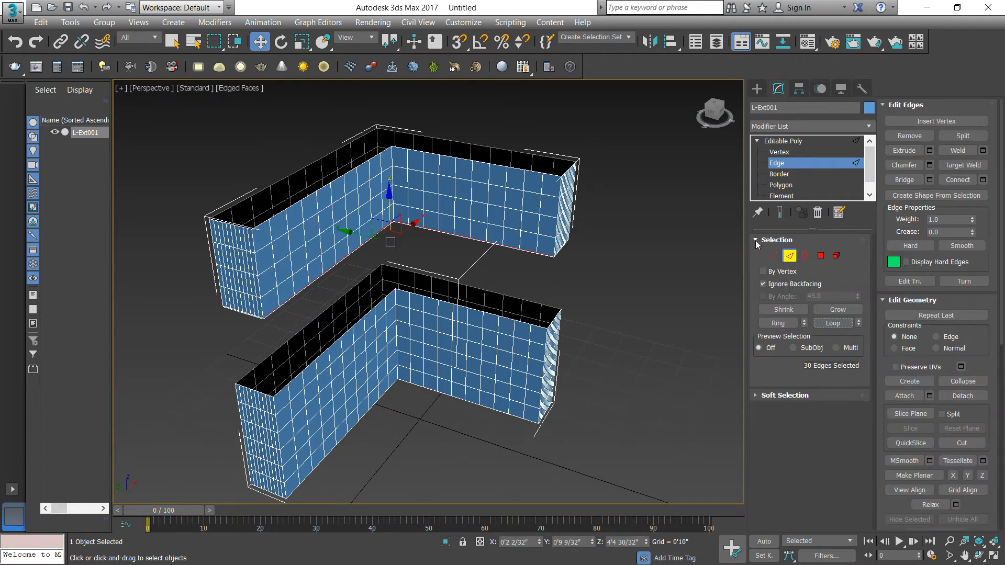
pyautogui.click(755, 240)
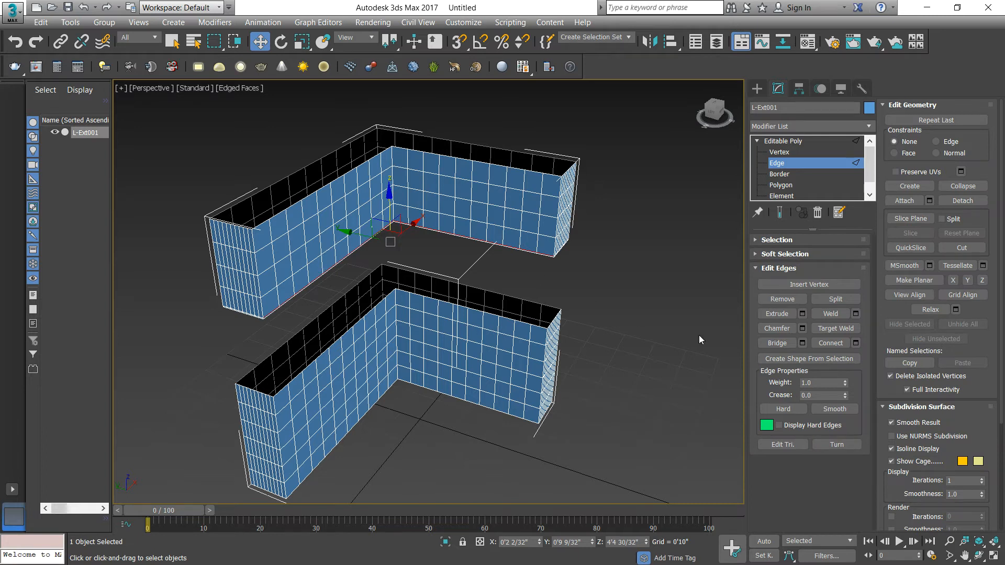
# - Preview a chamfer of the raised part's bottom edge loop, raising the edge chamfer amount to about 7'5", and cancel it
pyautogui.click(776, 328)
pyautogui.moveTo(341, 209); pyautogui.dragTo(385, 196, button='middle')
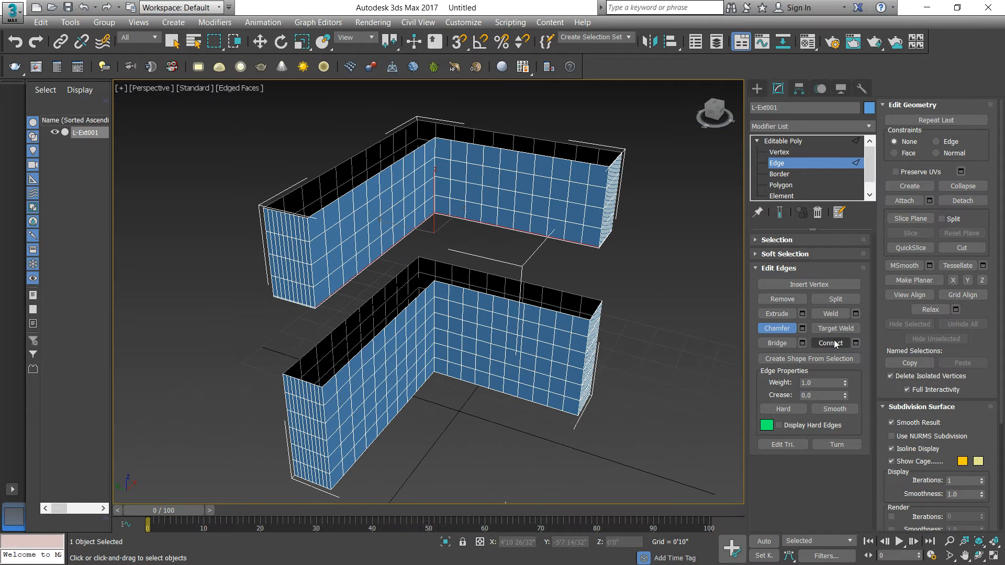
pyautogui.click(803, 328)
pyautogui.moveTo(241, 275); pyautogui.dragTo(183, 248)
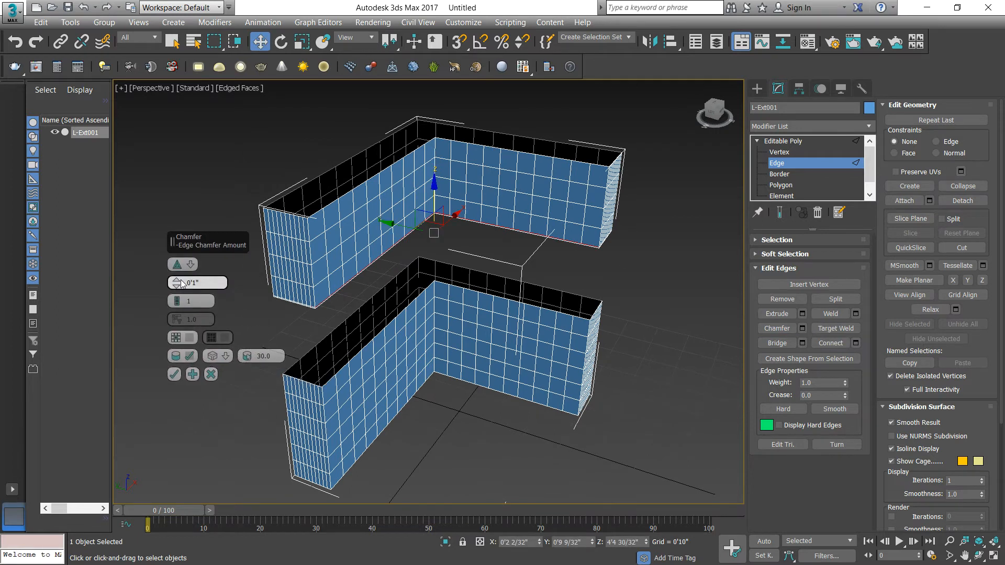
pyautogui.moveTo(178, 285); pyautogui.dragTo(178, 284)
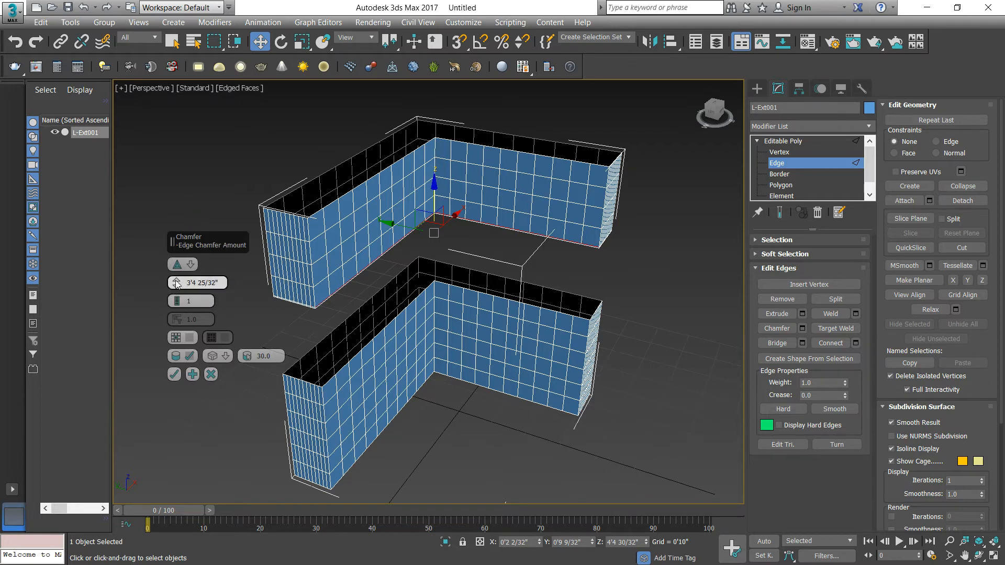
pyautogui.moveTo(182, 178); pyautogui.dragTo(185, 163)
pyautogui.moveTo(392, 224); pyautogui.dragTo(434, 213, button='middle')
pyautogui.scroll(6, 429, 240)
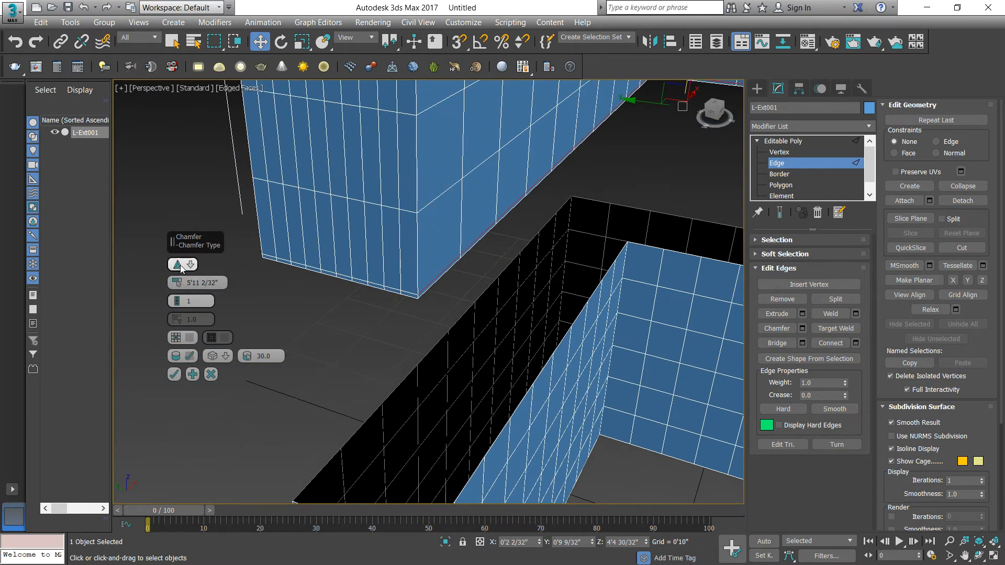
pyautogui.moveTo(173, 281); pyautogui.dragTo(170, 210)
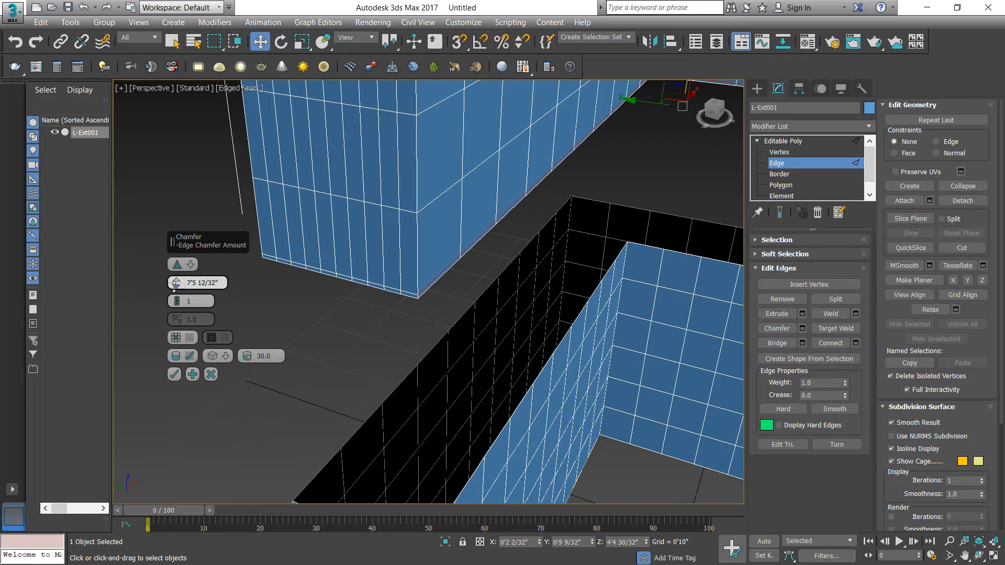
pyautogui.click(211, 374)
# - Select two neighbouring edges on the lower wall part's inner top rim and extend them to the whole loop
pyautogui.scroll(-6, 199, 341)
pyautogui.moveTo(244, 329); pyautogui.dragTo(299, 313, button='middle')
pyautogui.click(322, 400)
pyautogui.scroll(10, 322, 399)
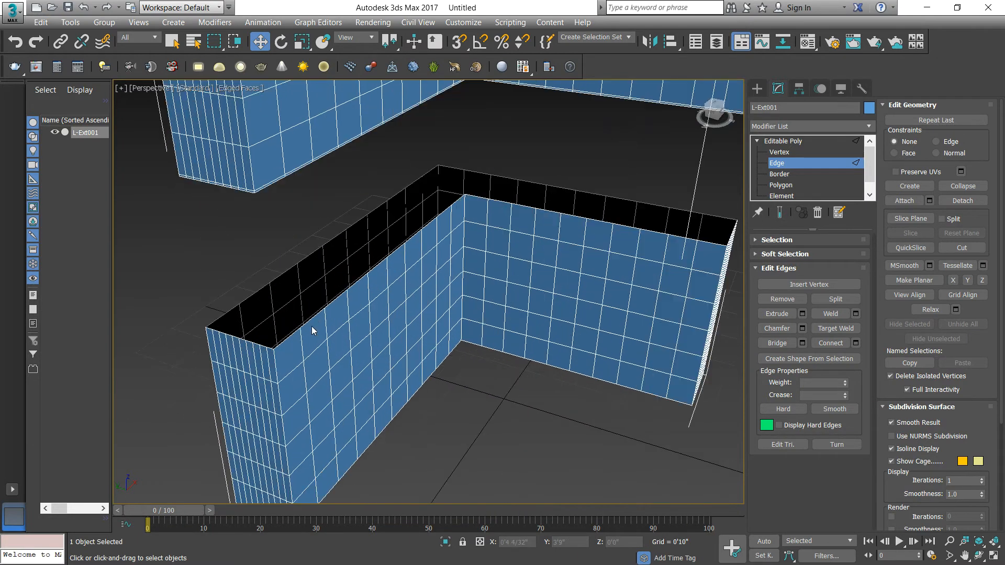
pyautogui.click(313, 320)
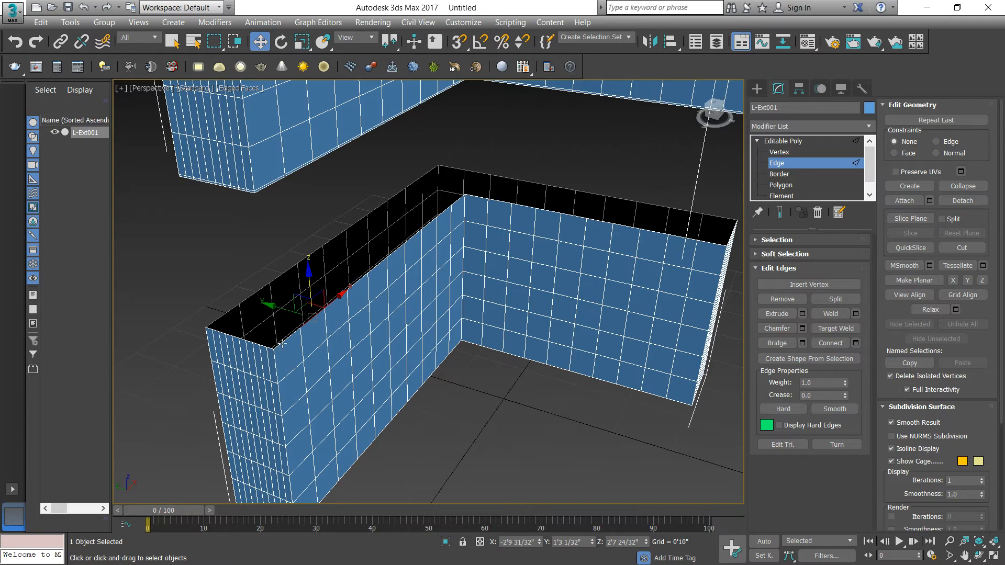
pyautogui.click(282, 343)
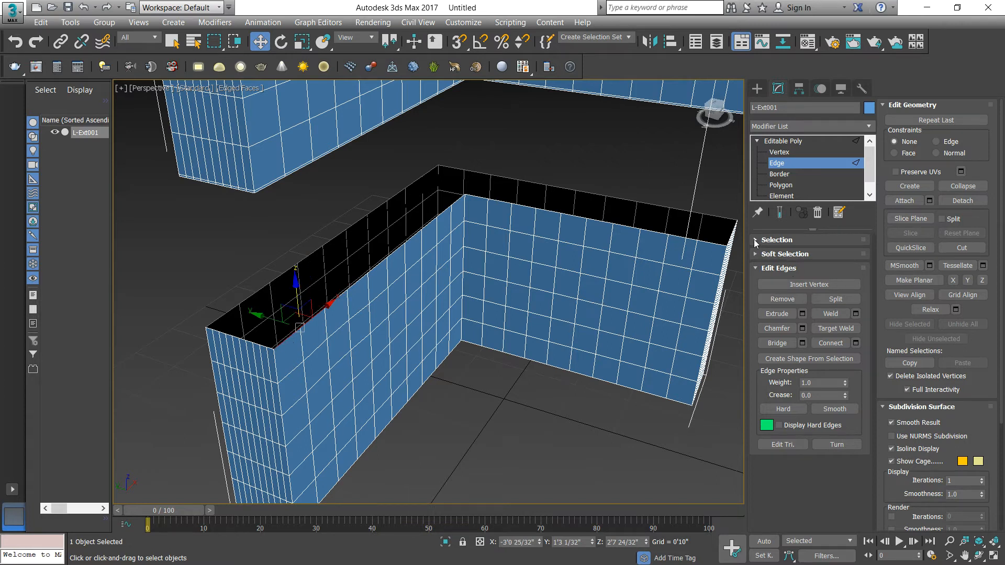
pyautogui.click(754, 240)
pyautogui.click(833, 323)
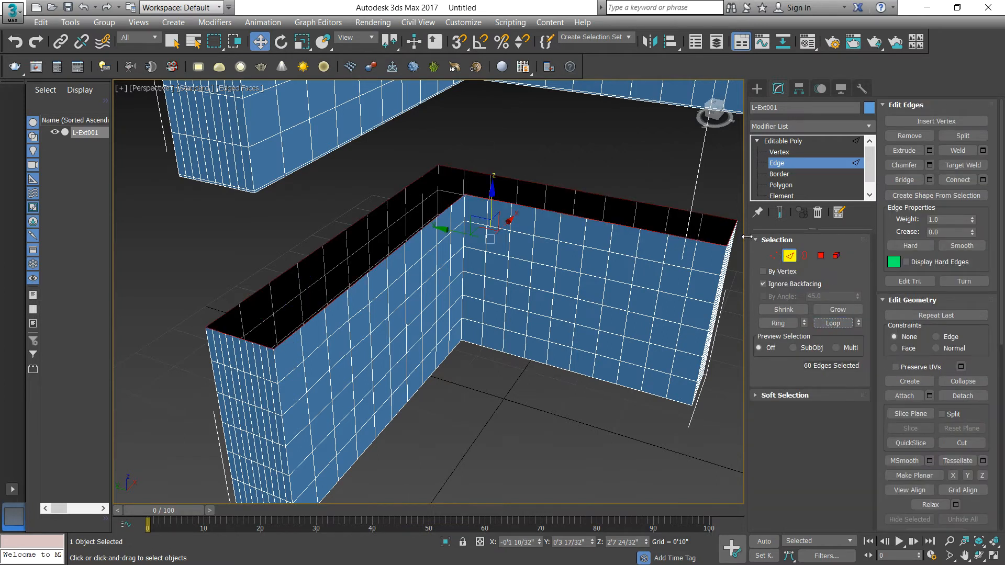
pyautogui.click(757, 240)
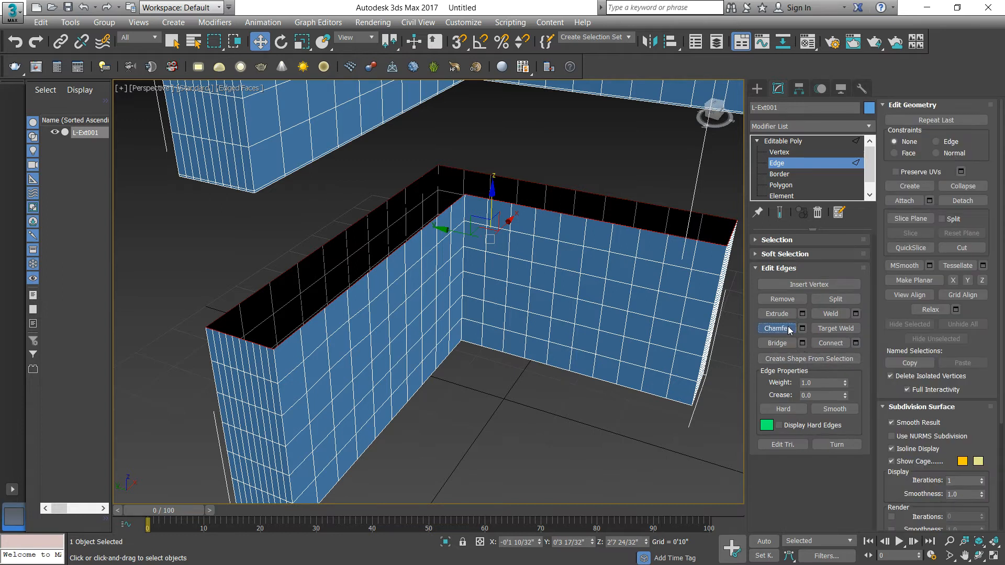
# - Preview a chamfer of the lower part's top rim with an amount of 7'3 12/32" and 8 connect edge segments
pyautogui.click(802, 328)
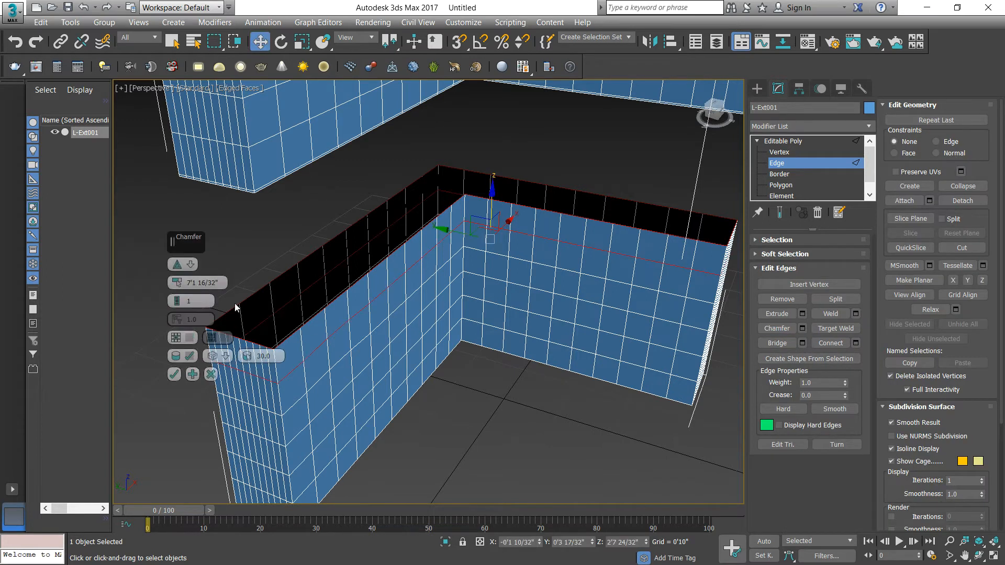
pyautogui.moveTo(171, 296); pyautogui.dragTo(172, 310)
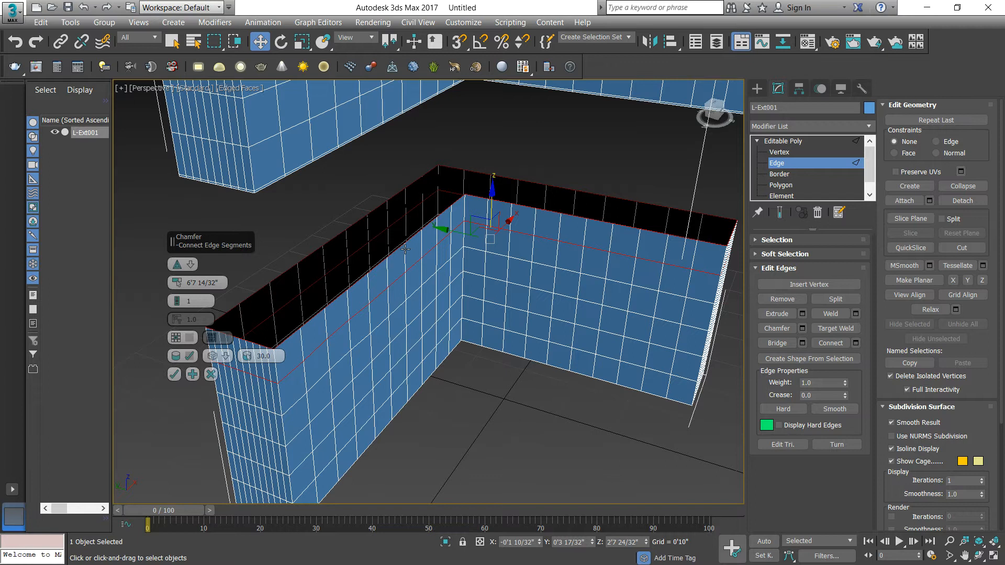
pyautogui.moveTo(413, 246); pyautogui.dragTo(444, 251, button='middle')
pyautogui.scroll(-3, 444, 252)
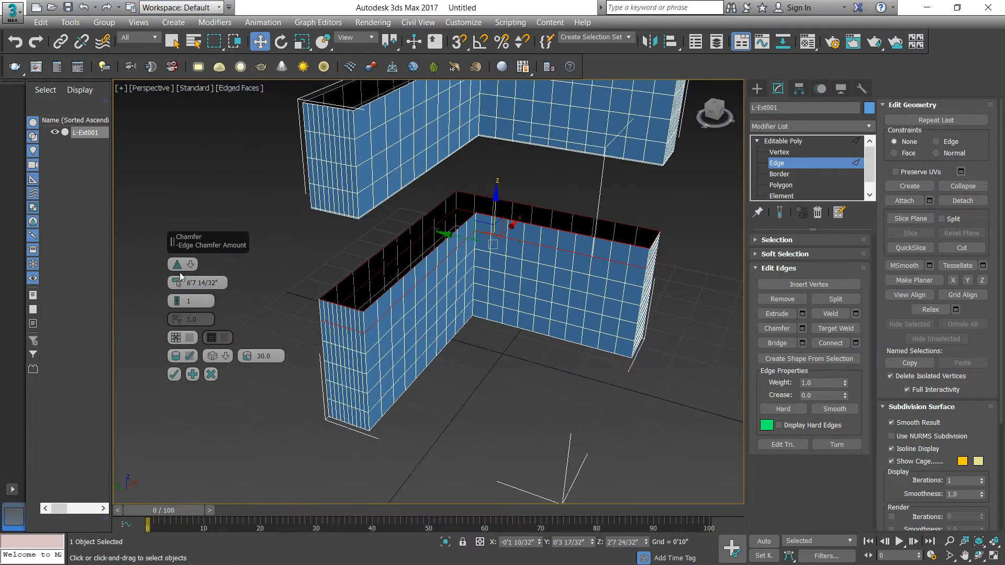
pyautogui.moveTo(175, 283); pyautogui.dragTo(173, 249)
pyautogui.moveTo(176, 300); pyautogui.dragTo(177, 281)
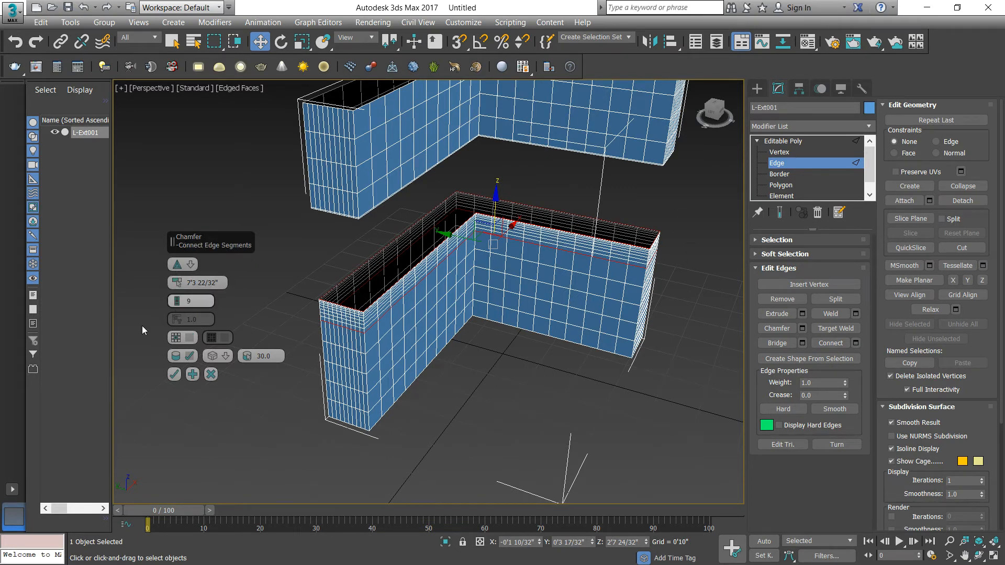
pyautogui.moveTo(176, 283)
pyautogui.mouseDown()
pyautogui.moveTo(177, 302)
pyautogui.moveTo(177, 285)
pyautogui.mouseUp()
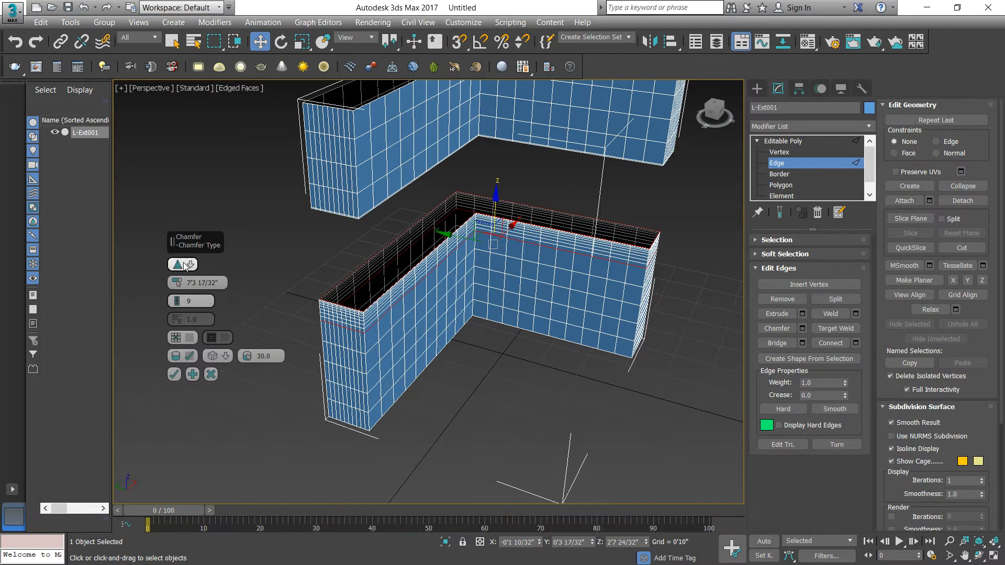
pyautogui.moveTo(179, 283); pyautogui.dragTo(178, 317)
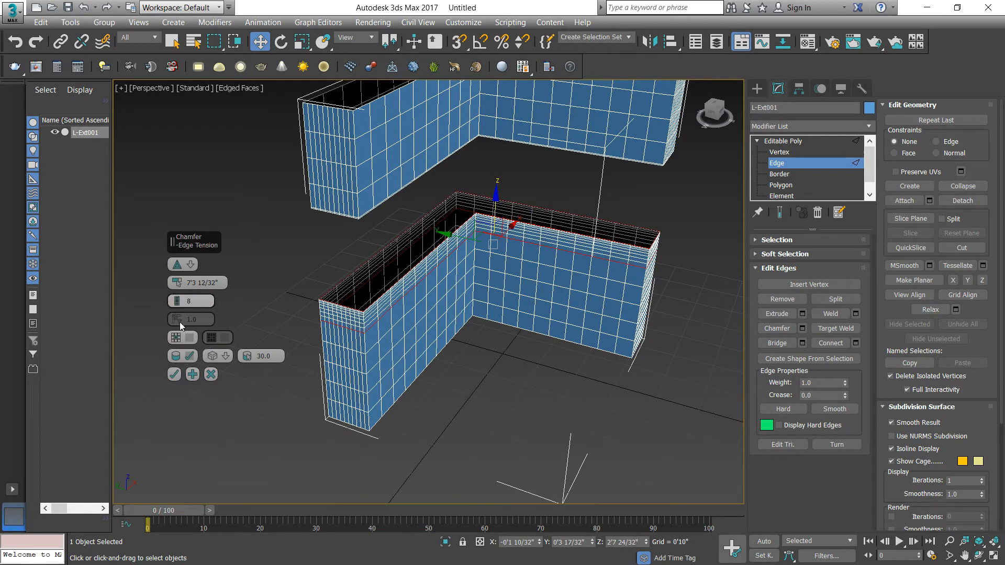
# - Try the chamfer's Smooth and Open options, apply the chamfer with Smooth on and Open off, and dismiss the save warning
pyautogui.click(180, 353)
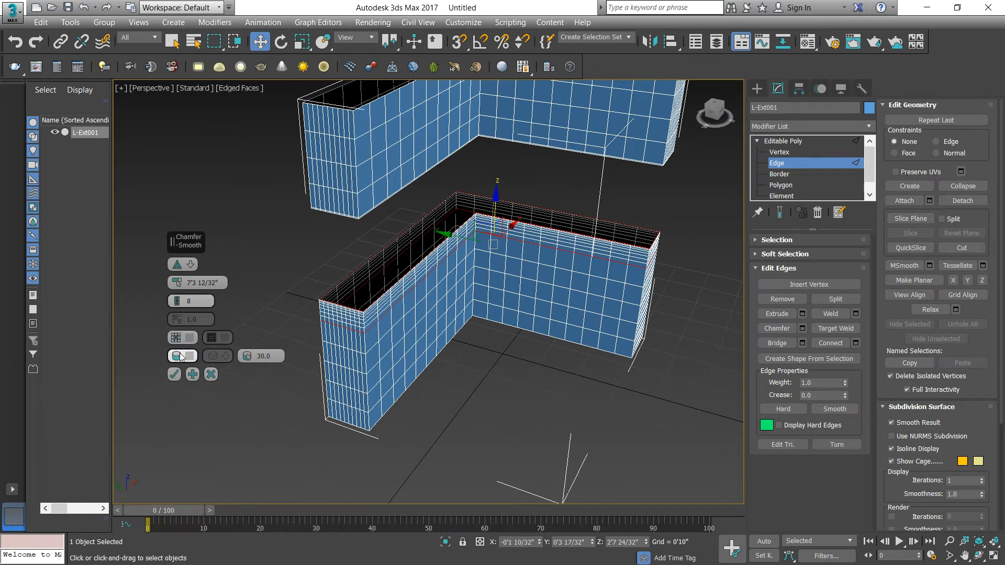
pyautogui.click(190, 337)
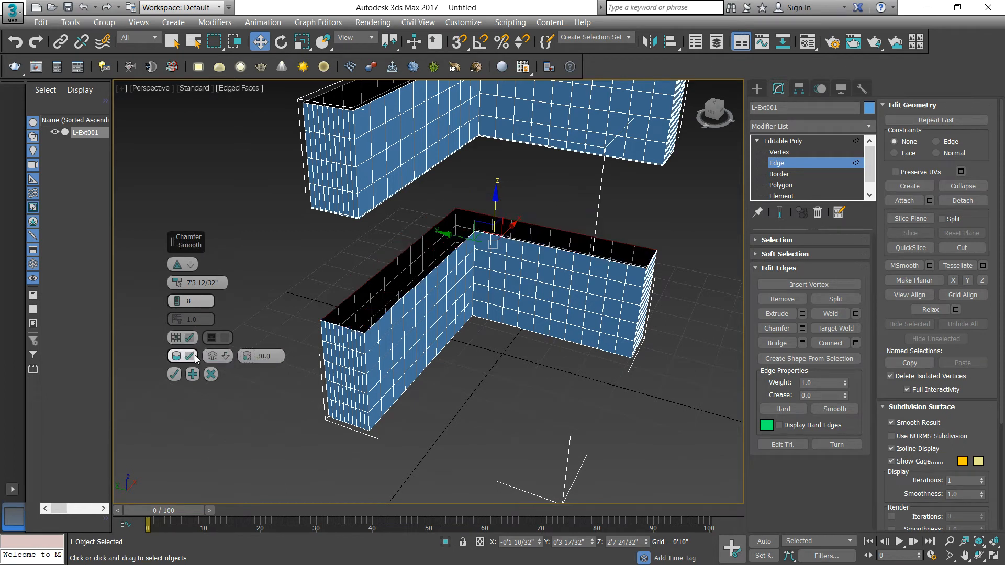
pyautogui.click(191, 337)
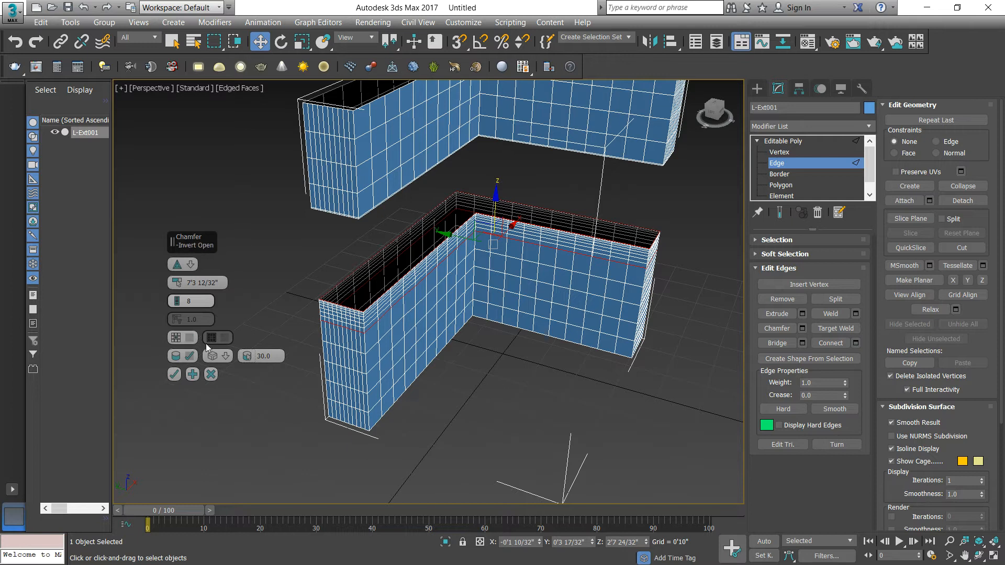
pyautogui.click(178, 372)
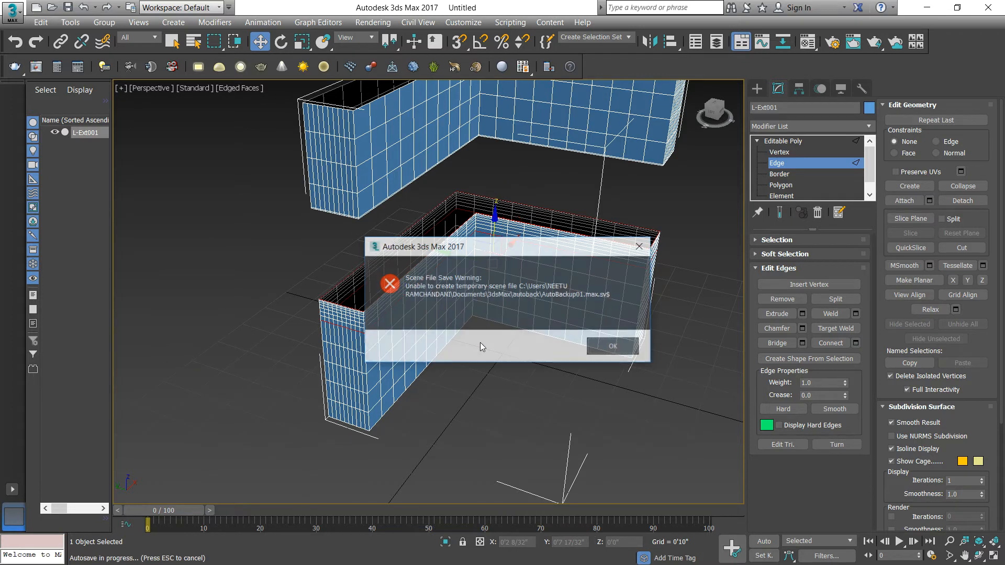
pyautogui.click(642, 249)
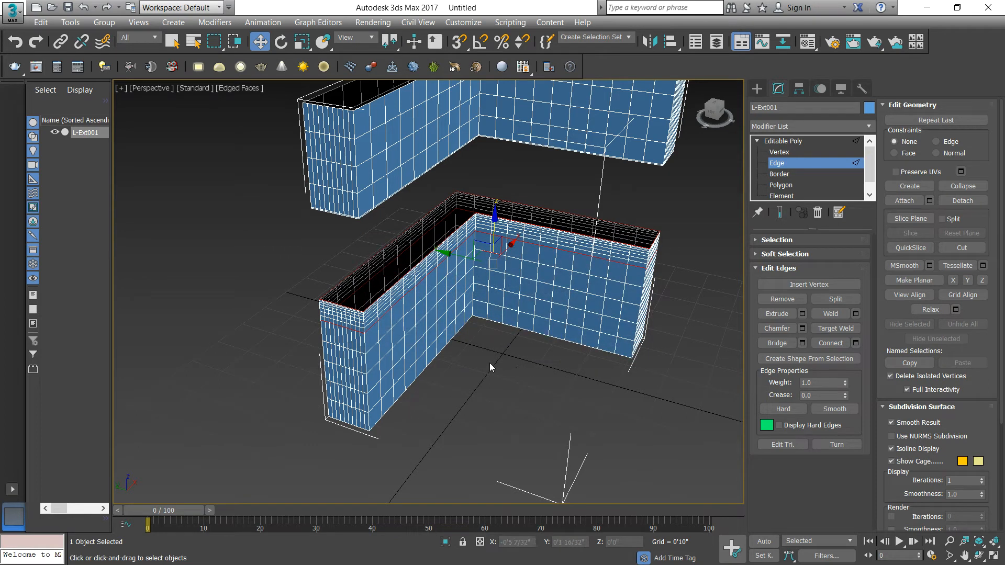
# - Clear the edge selection and undo back to the unchamfered top rim
pyautogui.click(491, 367)
pyautogui.moveTo(404, 253); pyautogui.dragTo(401, 260, button='middle')
pyautogui.hotkey('ctrl', 'z')
pyautogui.hotkey('ctrl', 'z')
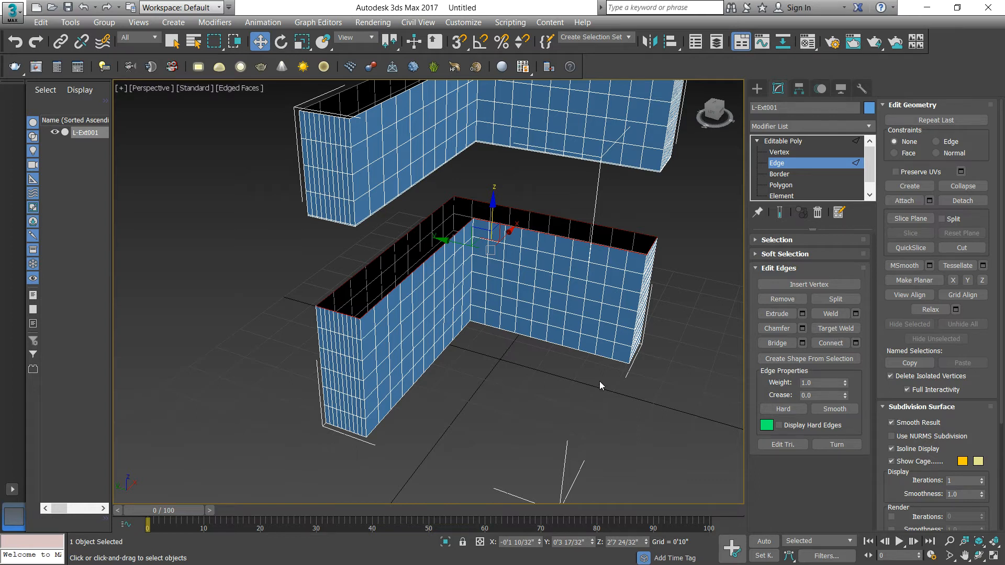
# - Target-weld three edges across the gap between the raised part's bottom and the lower part's top rim, at the corner and along both arms
pyautogui.click(614, 395)
pyautogui.click(829, 328)
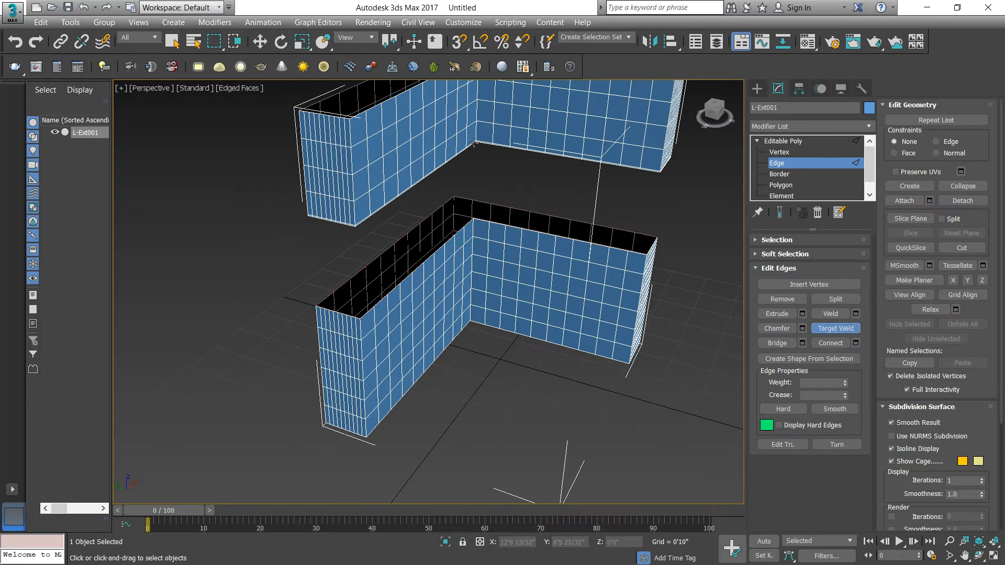
pyautogui.click(472, 219)
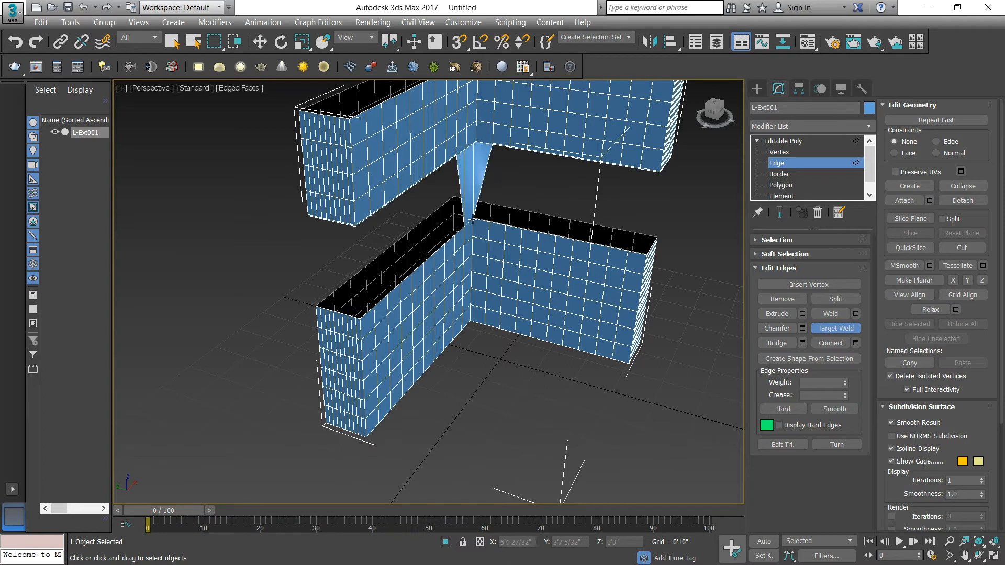
pyautogui.click(393, 198)
pyautogui.click(425, 260)
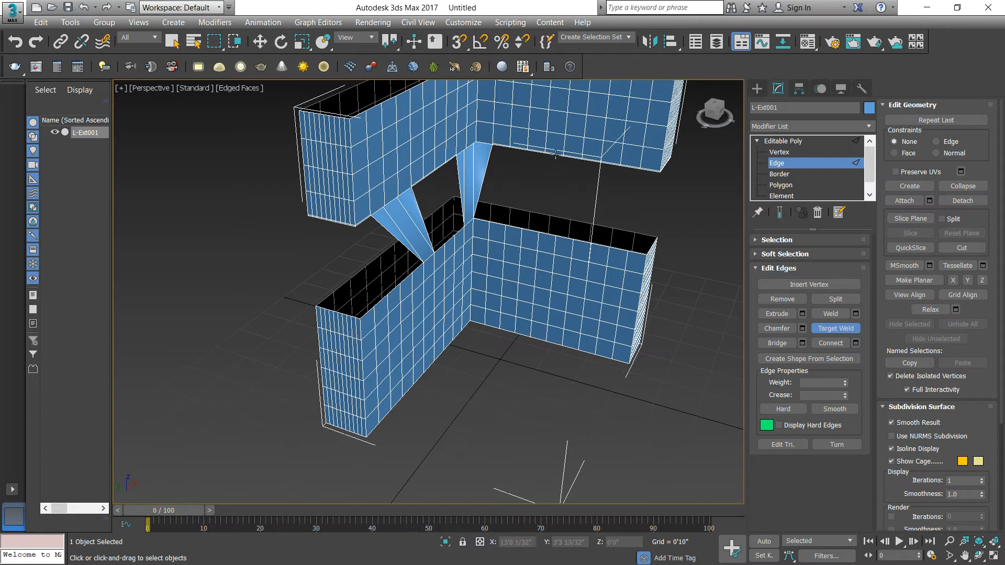
pyautogui.click(554, 235)
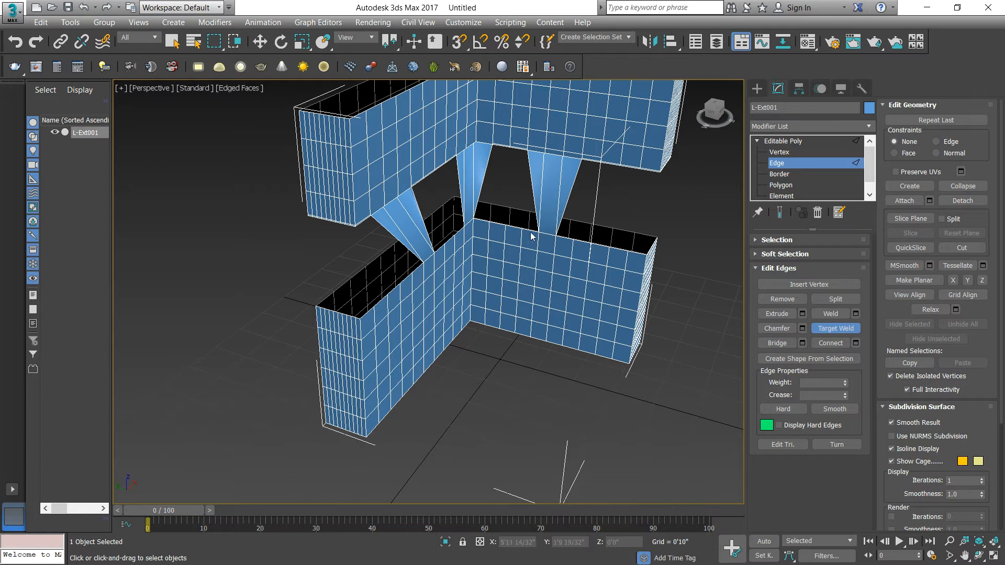
pyautogui.keyDown('alt'); pyautogui.moveTo(485, 228); pyautogui.dragTo(349, 225, button='middle'); pyautogui.keyUp('alt')
pyautogui.scroll(3, 482, 194)
pyautogui.scroll(-2, 481, 204)
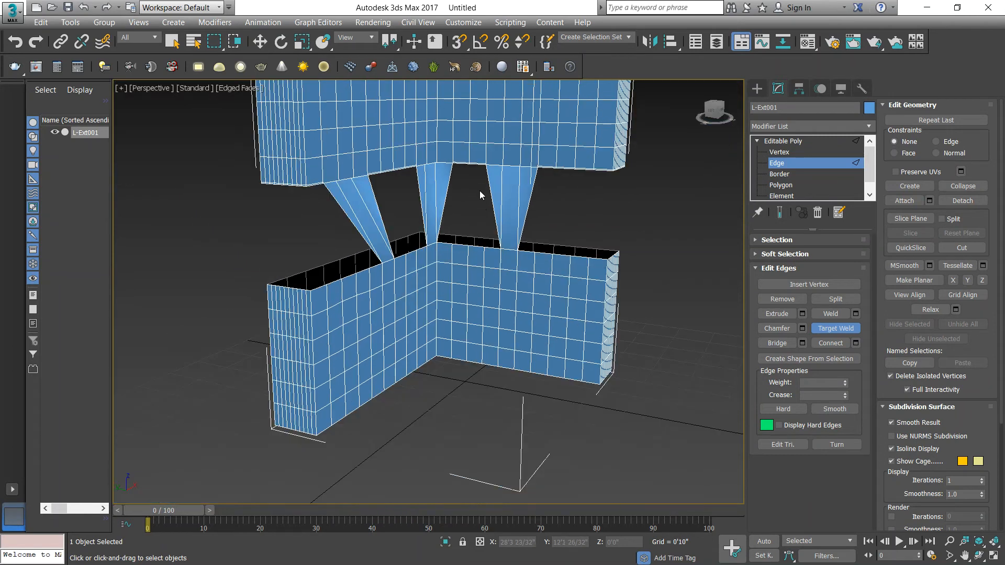
# - Undo the three target welds and leave Target Weld for the Move tool
pyautogui.hotkey('ctrl', 'z')
pyautogui.hotkey('ctrl', 'z')
pyautogui.hotkey('ctrl', 'z')
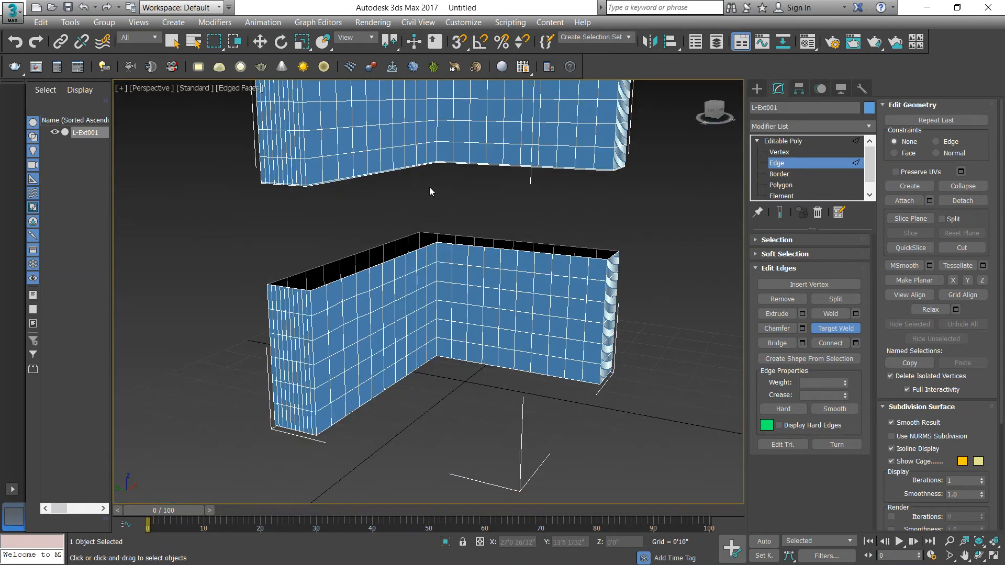
pyautogui.moveTo(429, 187); pyautogui.dragTo(446, 194, button='middle')
pyautogui.press('w')
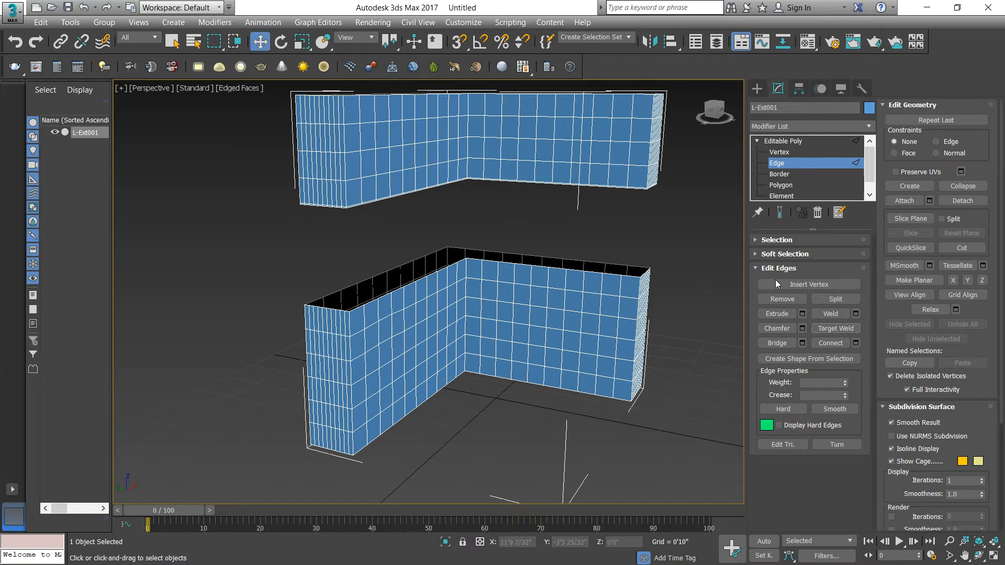
# - Select the edge loop around the raised part's bottom, starting from its near corner
pyautogui.click(354, 206)
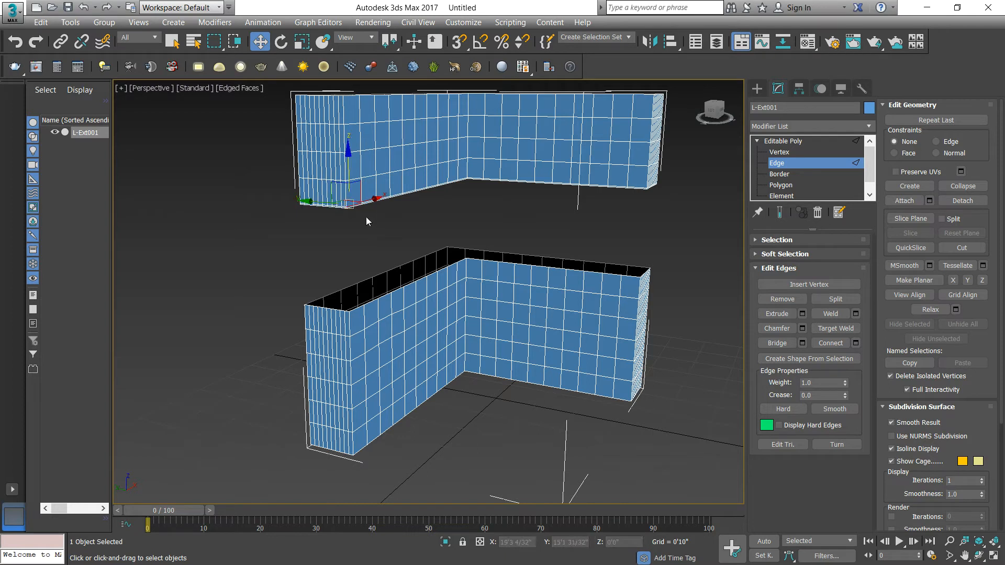
pyautogui.moveTo(378, 209); pyautogui.dragTo(378, 212, button='middle')
pyautogui.click(769, 240)
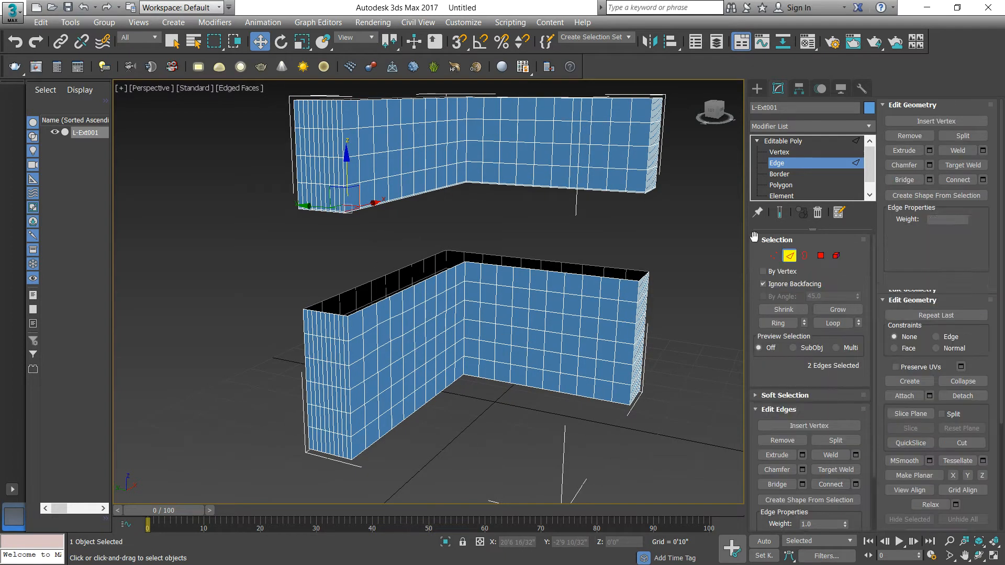
pyautogui.click(833, 324)
pyautogui.click(764, 240)
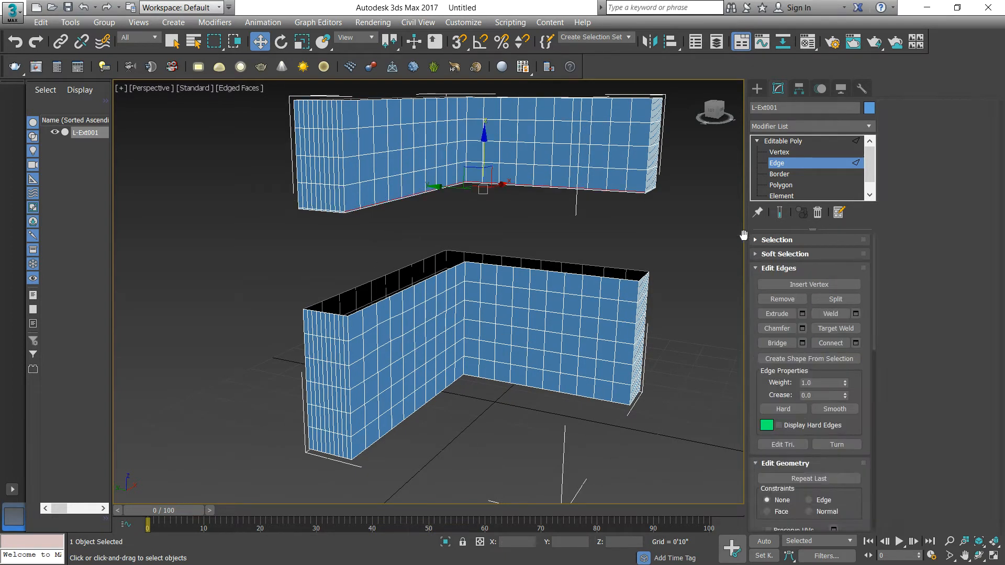
pyautogui.scroll(3, 357, 310)
# - Add the edge loop around the lower part's open top rim to the selection
pyautogui.click(361, 313)
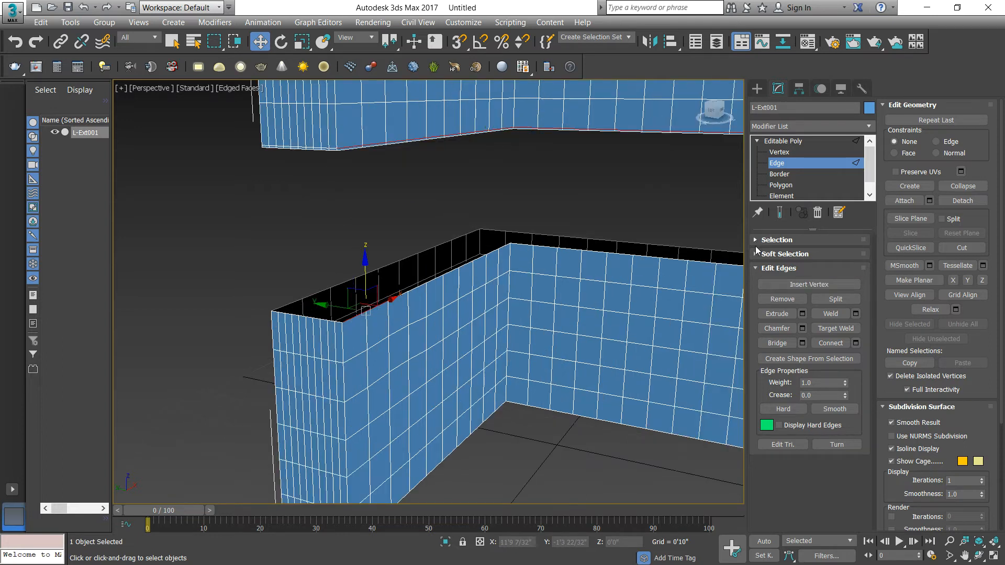
pyautogui.click(756, 241)
pyautogui.click(833, 323)
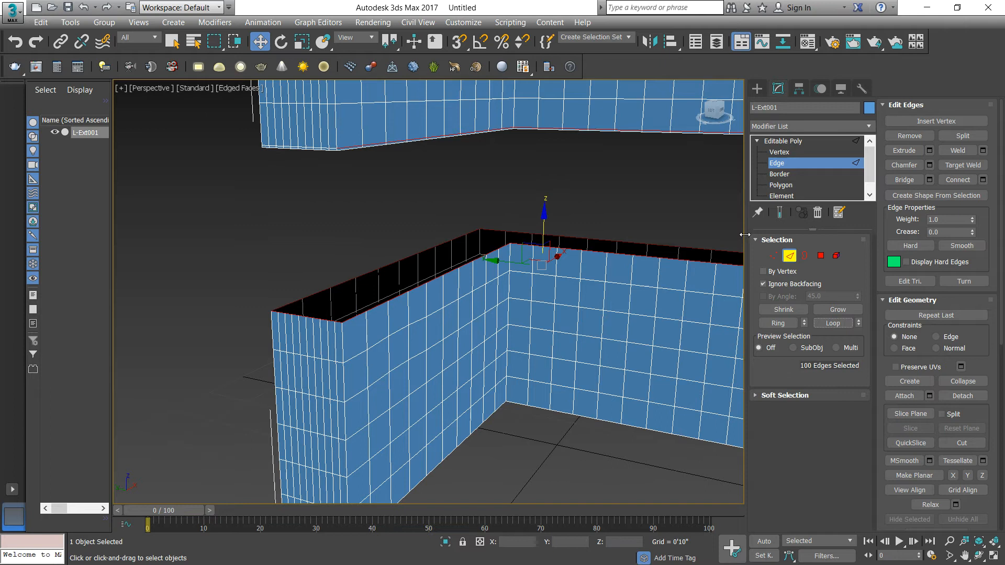
pyautogui.click(754, 240)
pyautogui.scroll(-5, 447, 187)
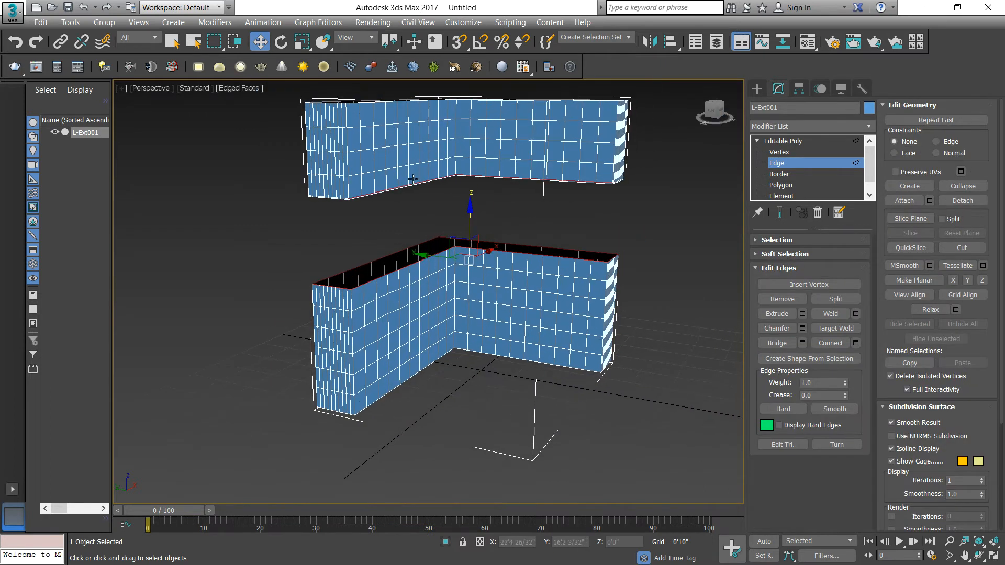
pyautogui.scroll(5, 473, 205)
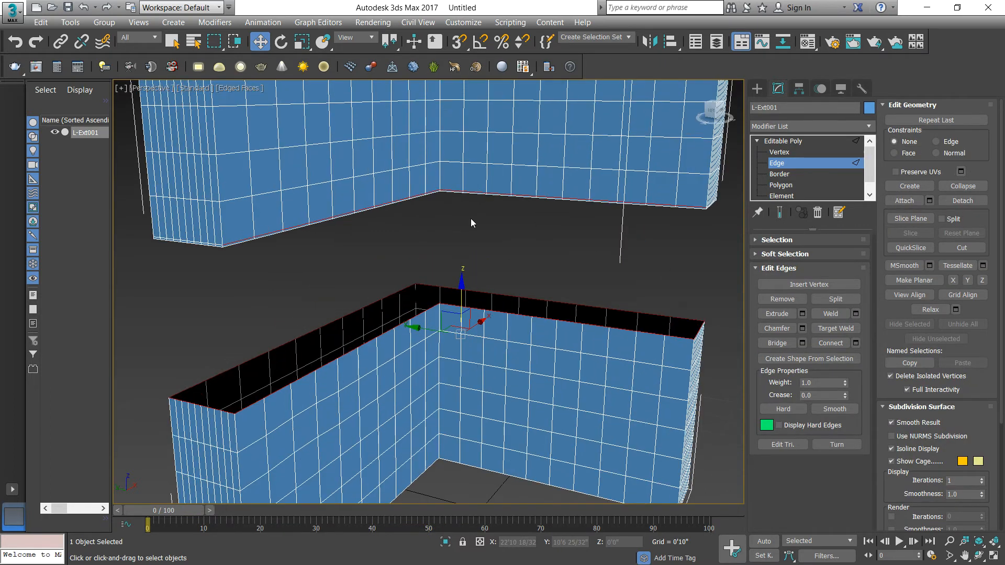
# - Try to bridge the two edge loops, raising Segments to 36 and increasing the Bridge Adjacent value, and confirm the settings
pyautogui.click(791, 344)
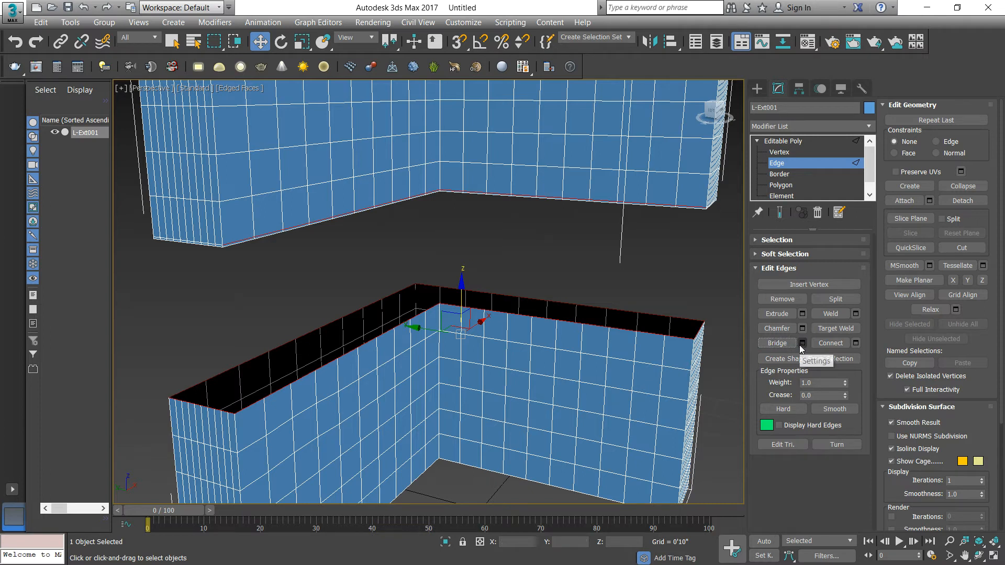
pyautogui.click(802, 343)
pyautogui.moveTo(345, 262); pyautogui.dragTo(361, 236, button='middle')
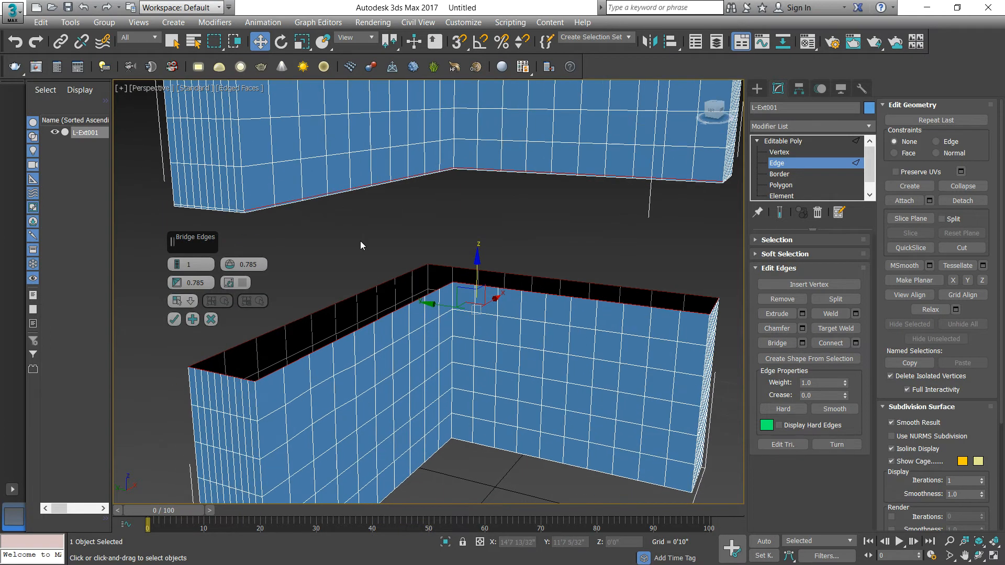
pyautogui.moveTo(175, 268); pyautogui.dragTo(175, 189)
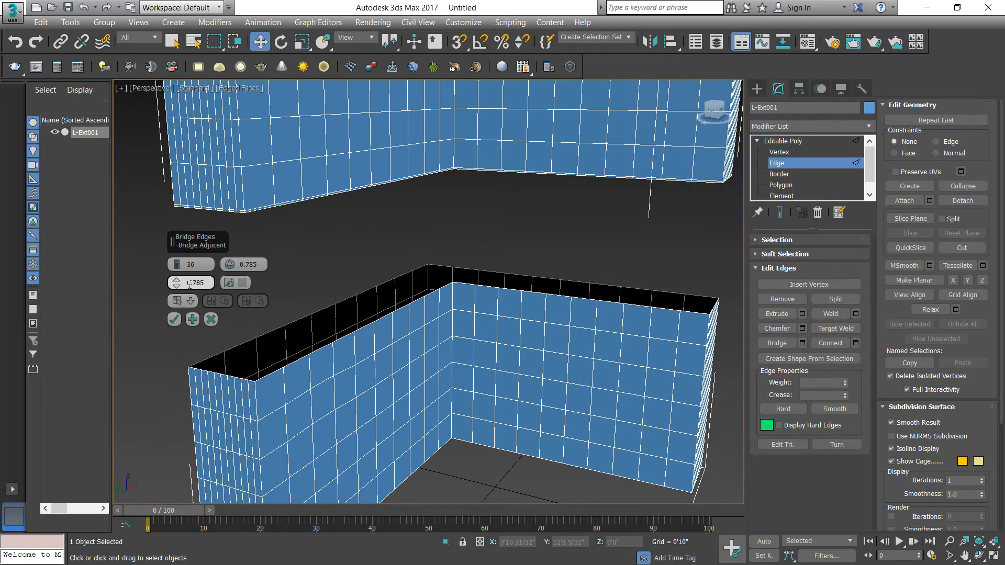
pyautogui.moveTo(182, 182); pyautogui.dragTo(182, 146)
pyautogui.click(174, 319)
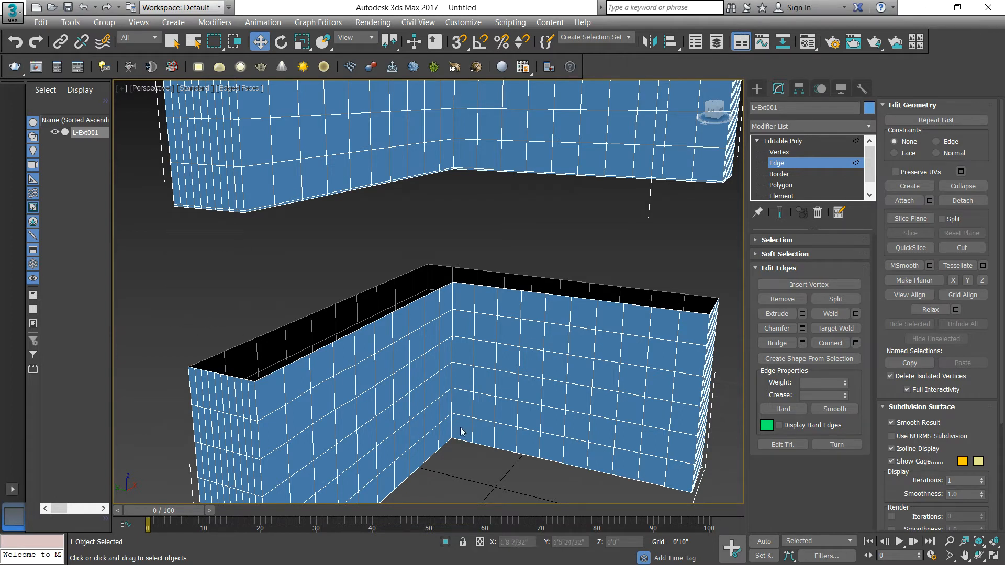
# - Select facing edges on the near arm, along the raised part's bottom and the lower part's top rim
pyautogui.scroll(-4, 329, 235)
pyautogui.keyDown('alt'); pyautogui.moveTo(328, 225); pyautogui.dragTo(323, 232, button='middle'); pyautogui.keyUp('alt')
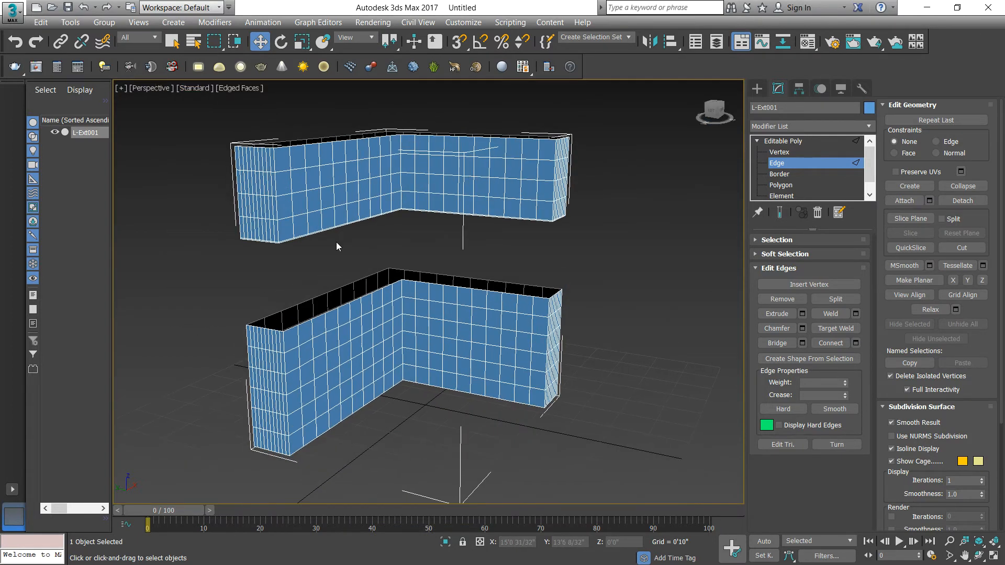
pyautogui.click(333, 227)
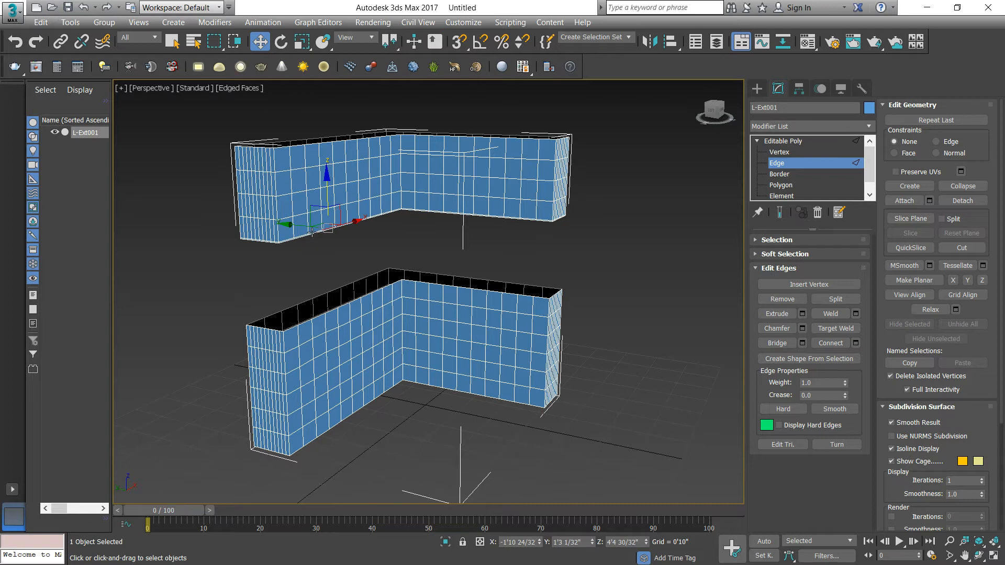
pyautogui.keyDown('ctrl'); pyautogui.click(326, 320); pyautogui.keyUp('ctrl')
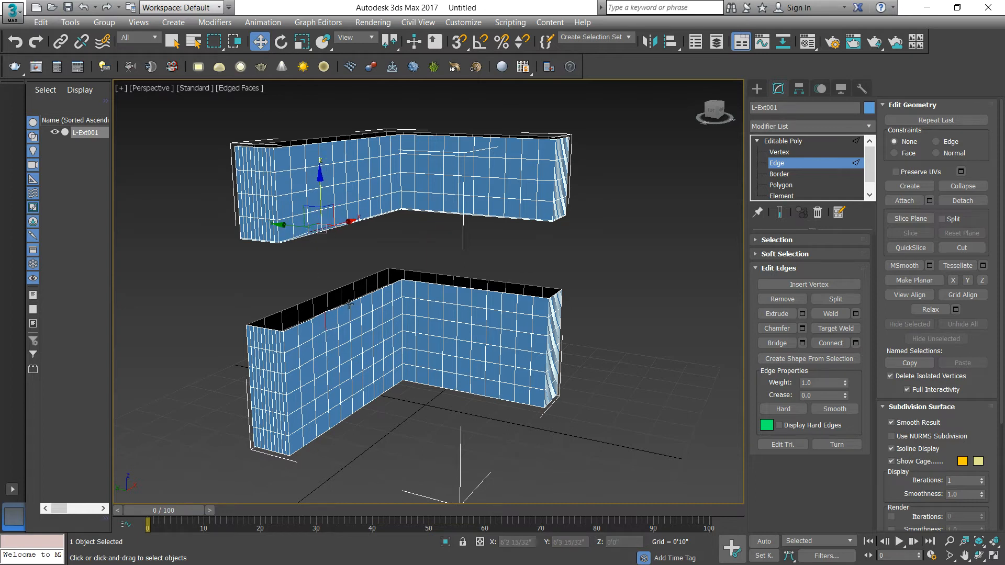
pyautogui.click(407, 375)
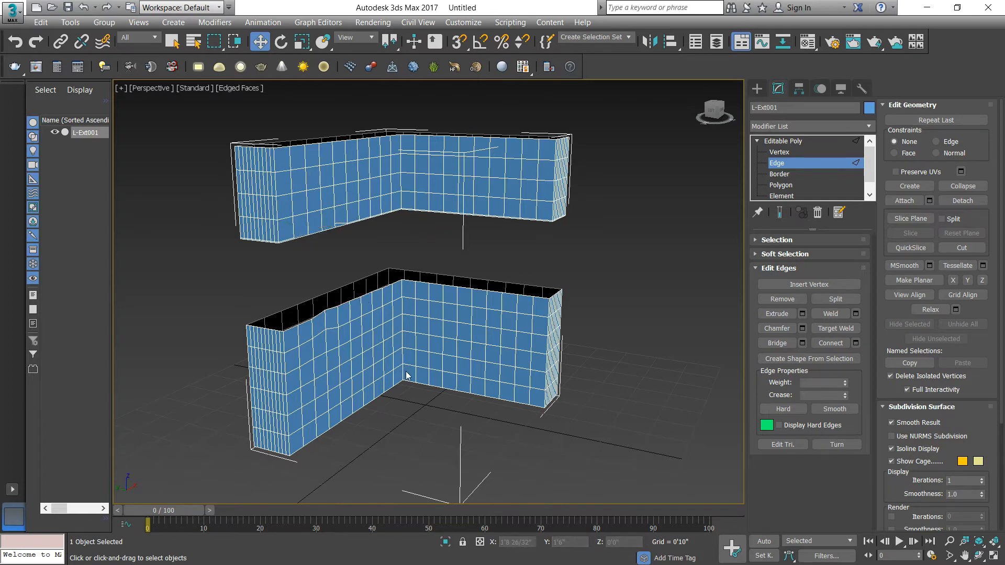
pyautogui.hotkey('ctrl', 'z')
pyautogui.keyDown('ctrl'); pyautogui.click(390, 358); pyautogui.keyUp('ctrl')
pyautogui.keyDown('ctrl'); pyautogui.click(325, 319); pyautogui.keyUp('ctrl')
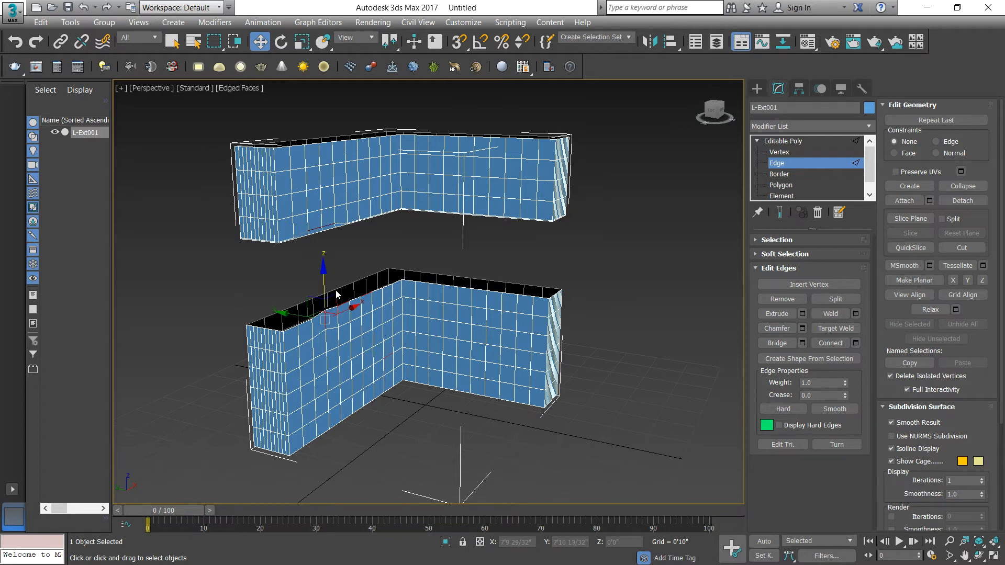
pyautogui.scroll(3, 337, 292)
pyautogui.moveTo(354, 331); pyautogui.dragTo(359, 344, button='middle')
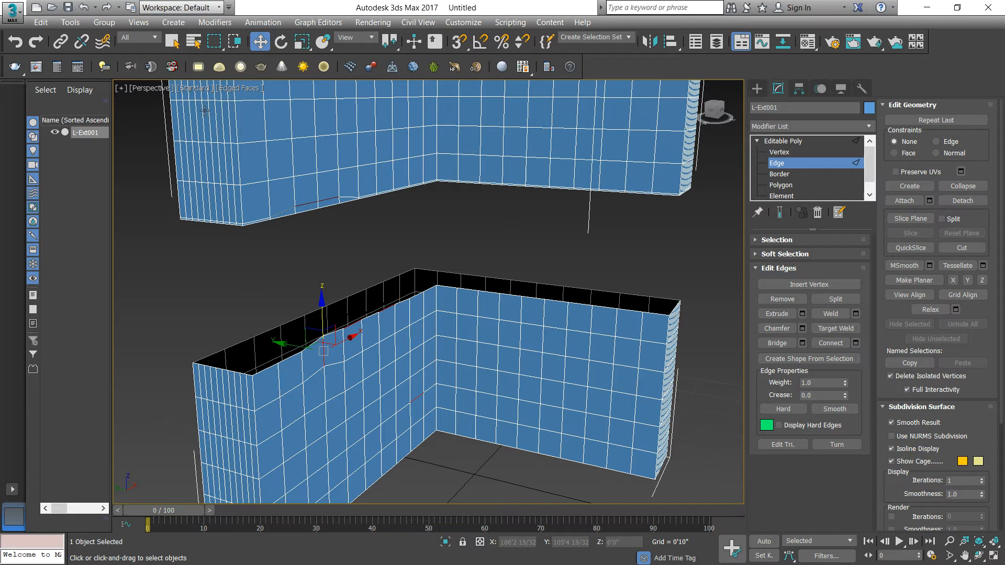
# - Switch to the Select tool and add facing edges beside the inner corner on both parts to the selection
pyautogui.press('q')
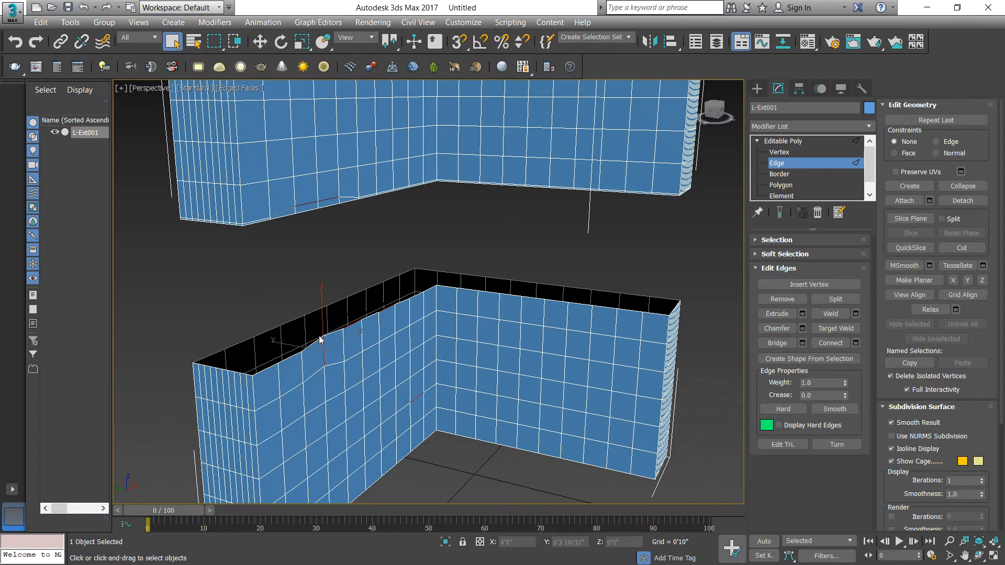
pyautogui.scroll(2, 319, 338)
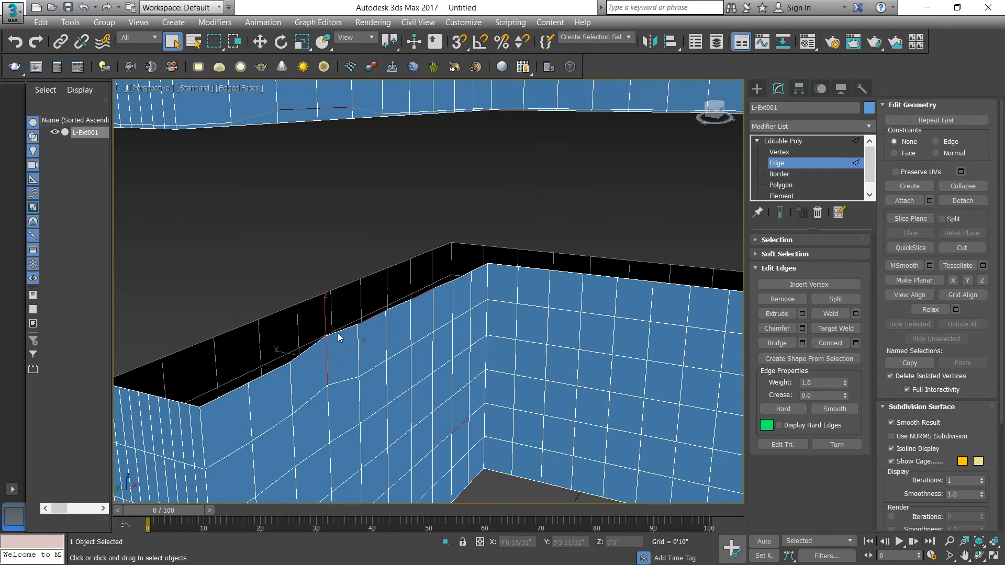
pyautogui.scroll(-3, 339, 337)
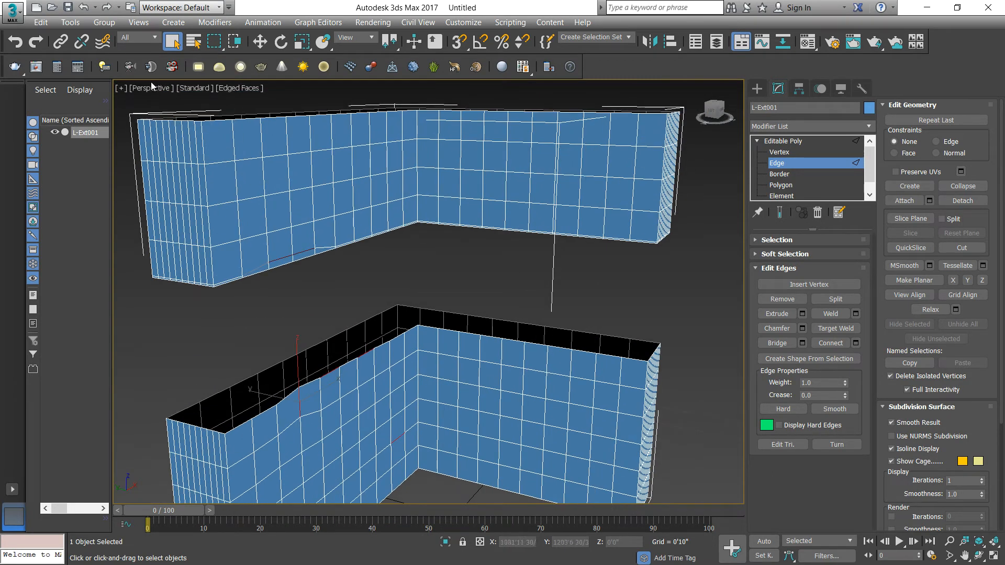
pyautogui.click(456, 225)
pyautogui.click(425, 223)
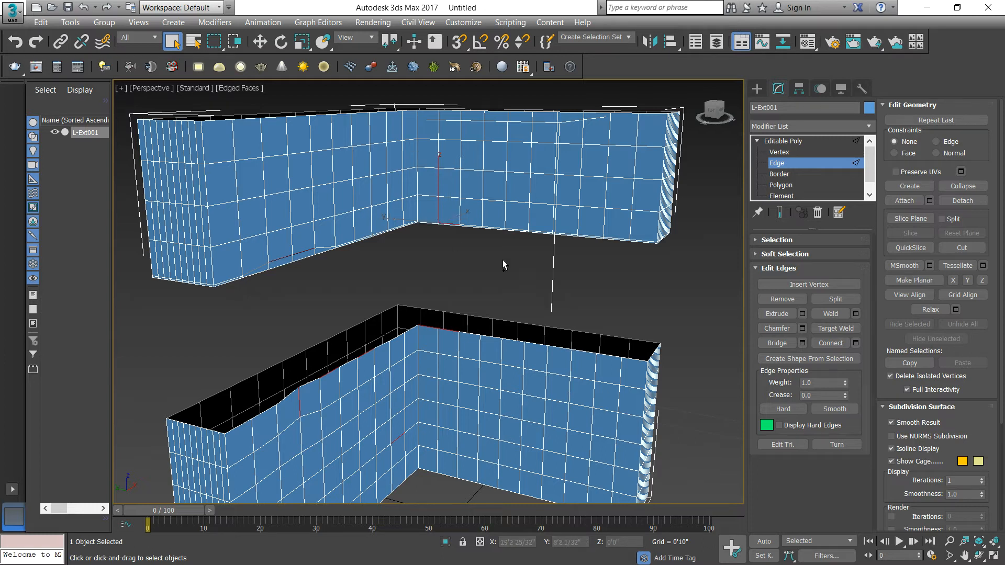
# - Try to bridge the selected edges with 30 segments, then cancel the bridge and clear the selection
pyautogui.click(801, 343)
pyautogui.moveTo(174, 264); pyautogui.dragTo(179, 264)
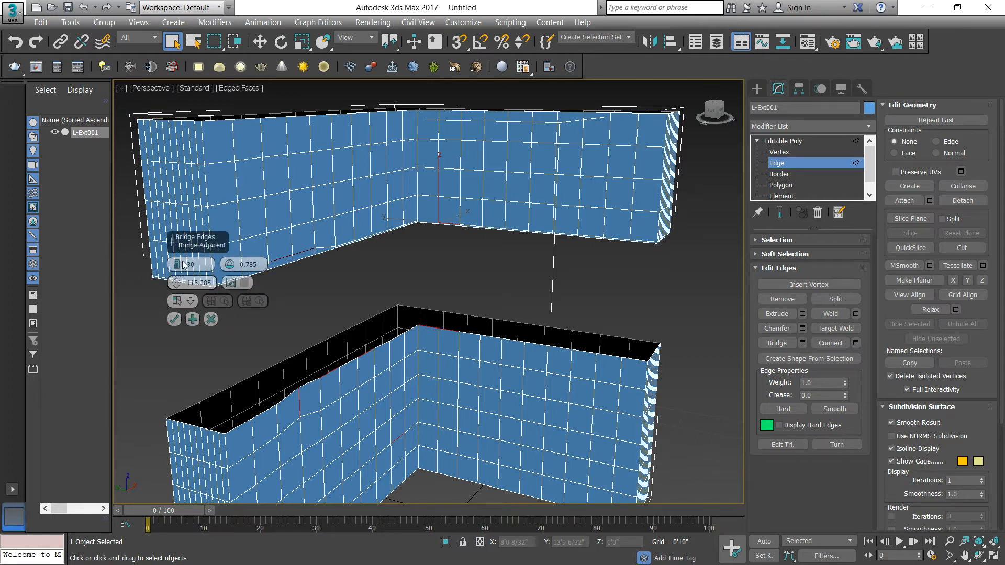
pyautogui.click(211, 319)
pyautogui.click(431, 282)
# - At Element level, move the raised wall element down about 7 inches toward the lower part and deselect it
pyautogui.scroll(-5, 431, 282)
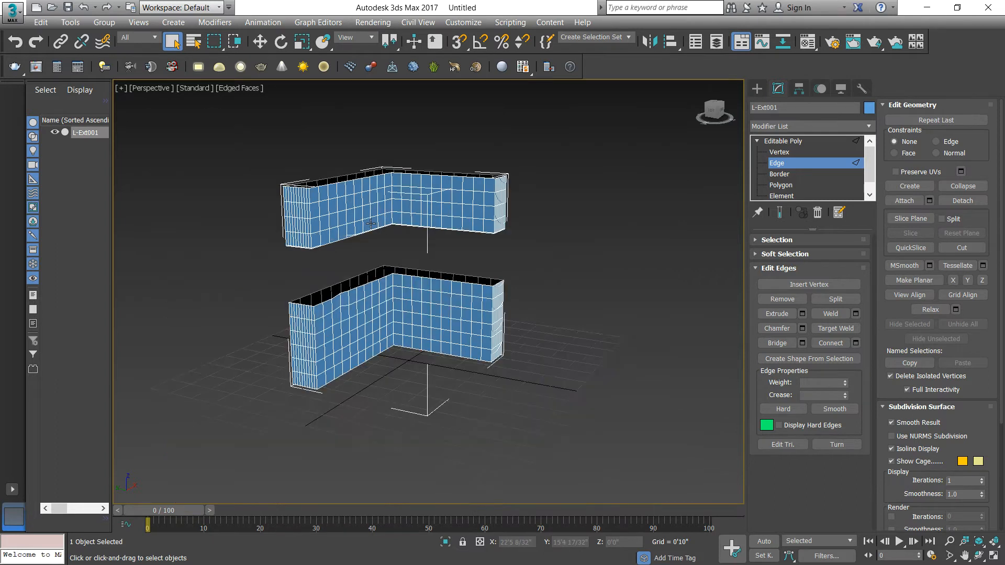
pyautogui.click(782, 196)
pyautogui.click(406, 209)
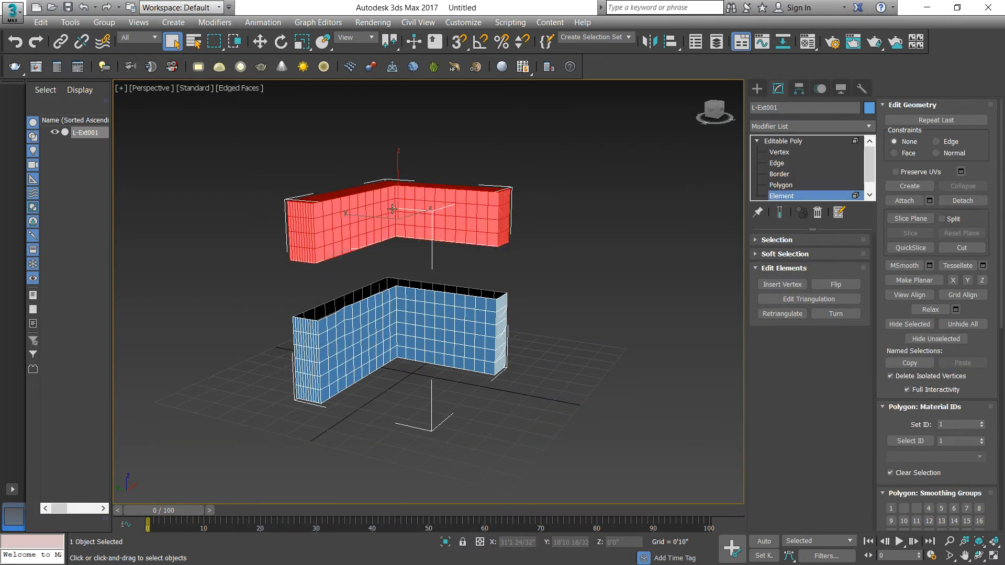
pyautogui.click(259, 43)
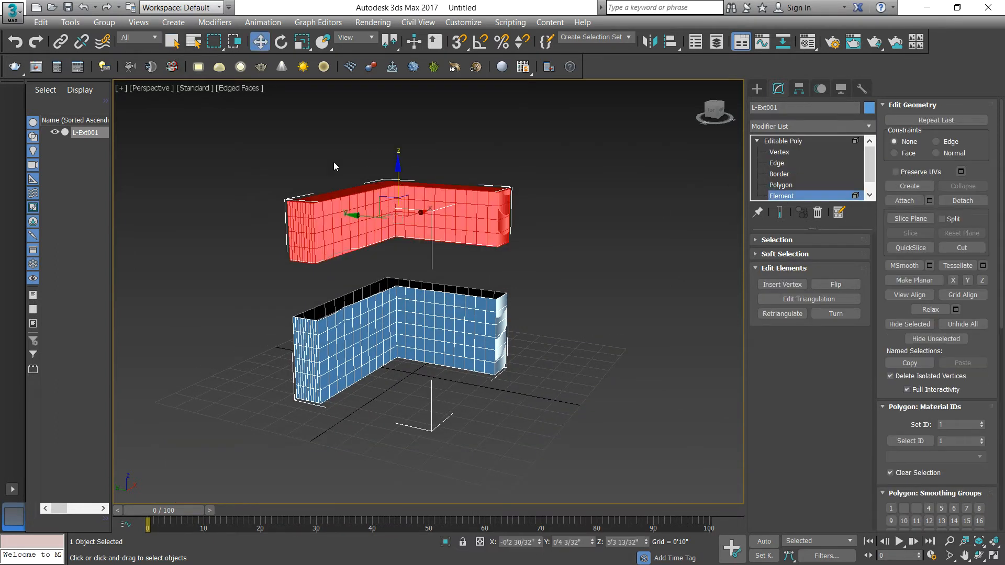
pyautogui.moveTo(398, 185); pyautogui.dragTo(398, 204)
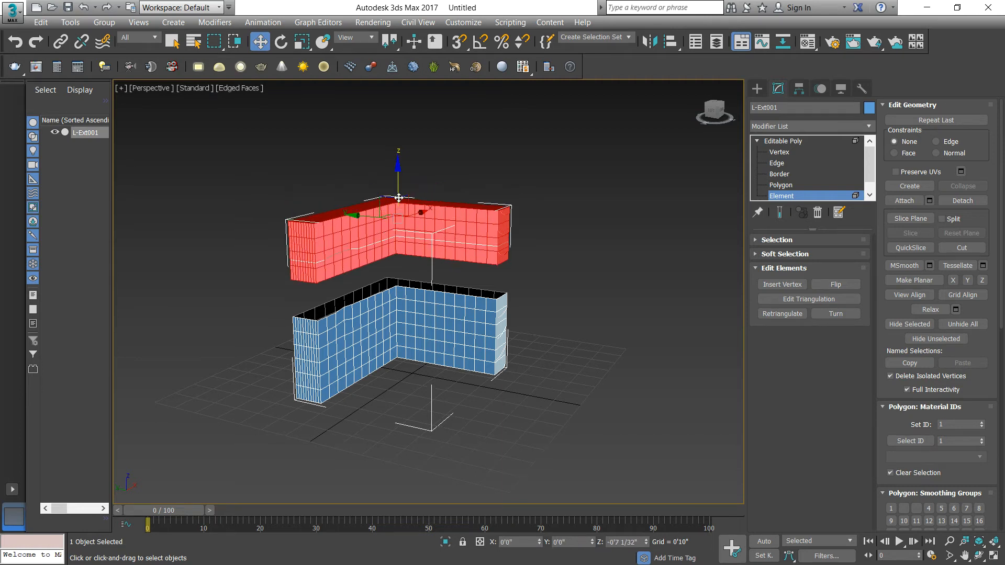
pyautogui.click(564, 287)
pyautogui.scroll(3, 393, 244)
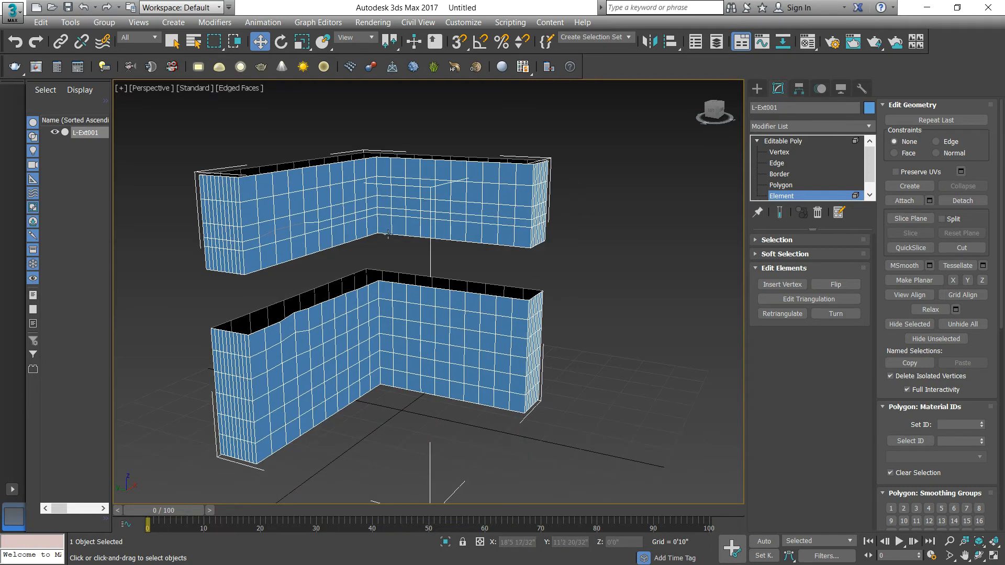
pyautogui.click(386, 233)
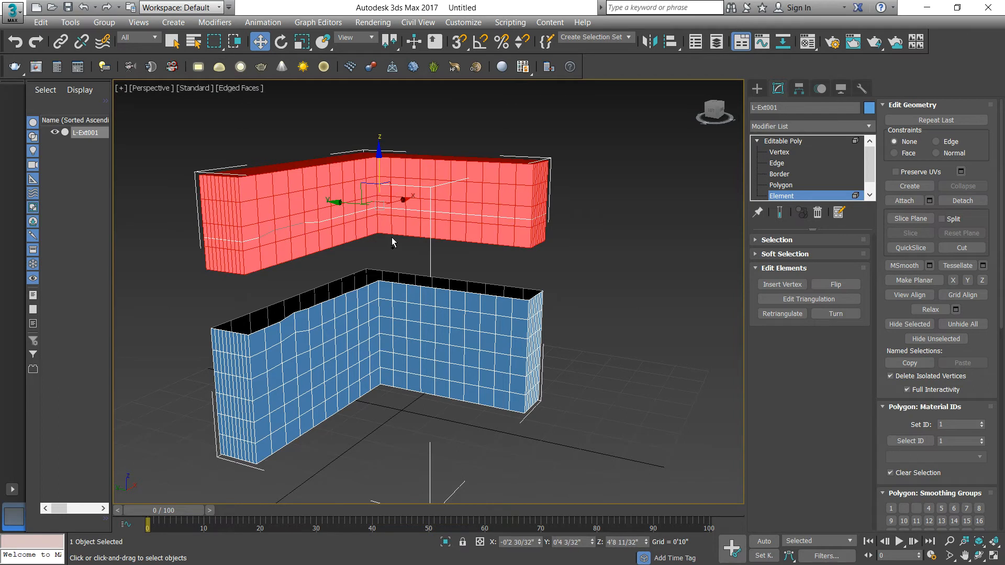
pyautogui.click(596, 268)
# - At Edge level, bridge the last two edges at the far arm's end between the raised part's bottom and the lower rim
pyautogui.click(778, 163)
pyautogui.scroll(4, 500, 261)
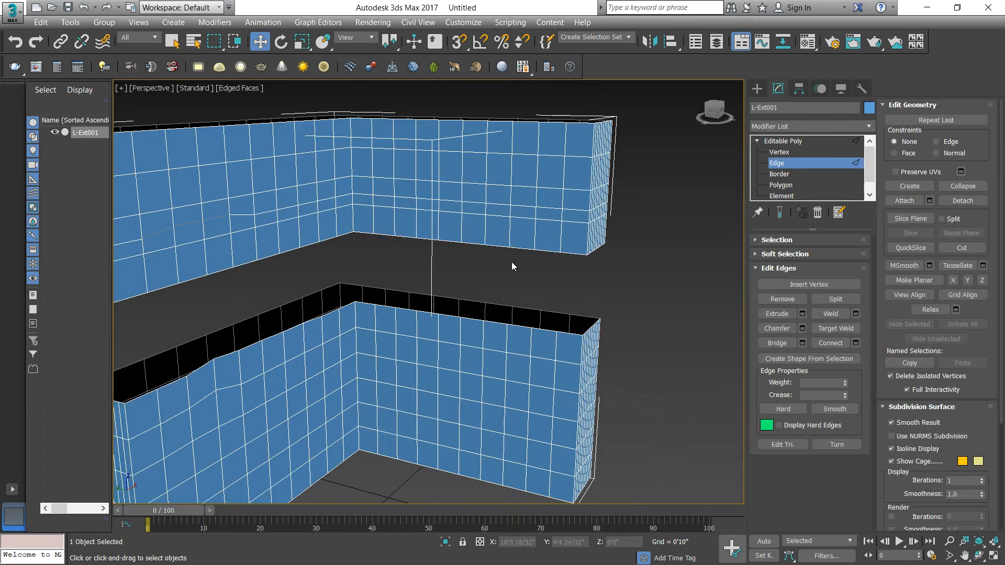
pyautogui.click(563, 255)
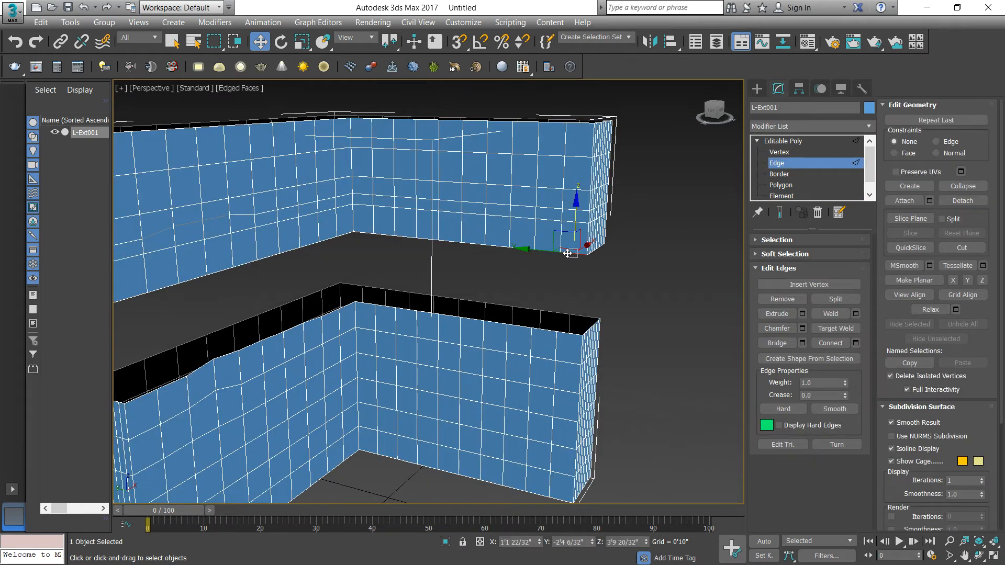
pyautogui.click(568, 330)
pyautogui.keyDown('ctrl'); pyautogui.click(550, 251); pyautogui.keyUp('ctrl')
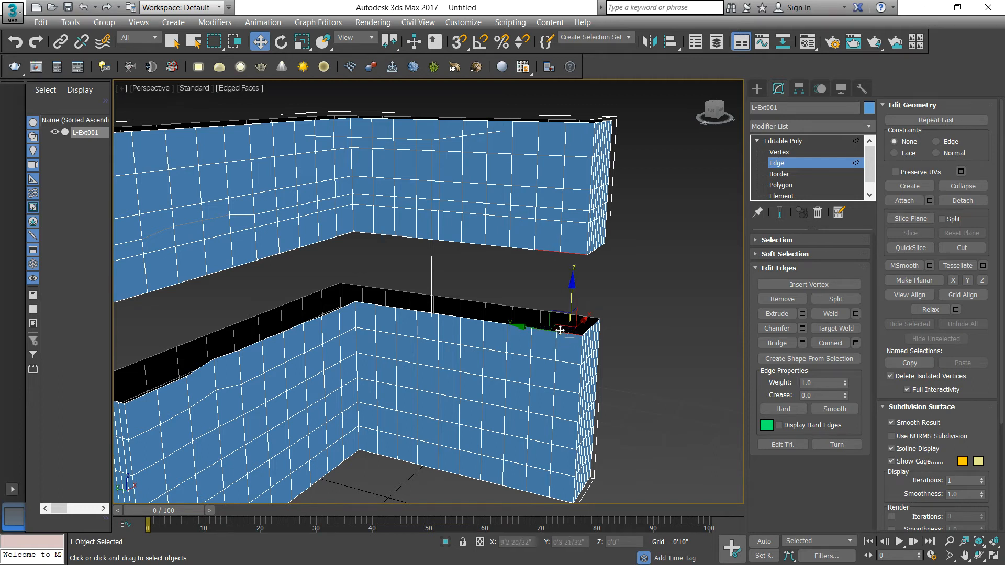
pyautogui.keyDown('ctrl'); pyautogui.click(542, 330); pyautogui.keyUp('ctrl')
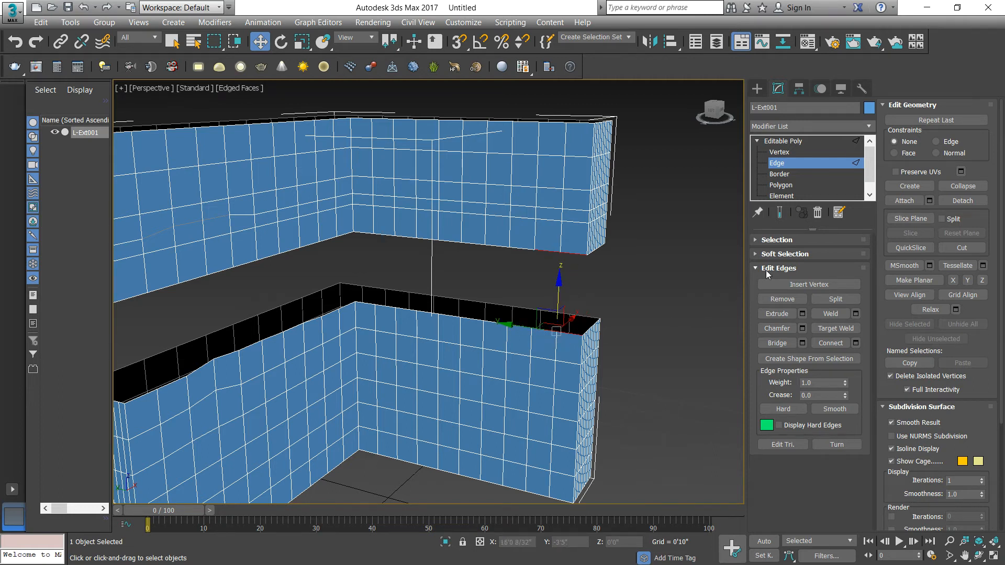
pyautogui.click(781, 342)
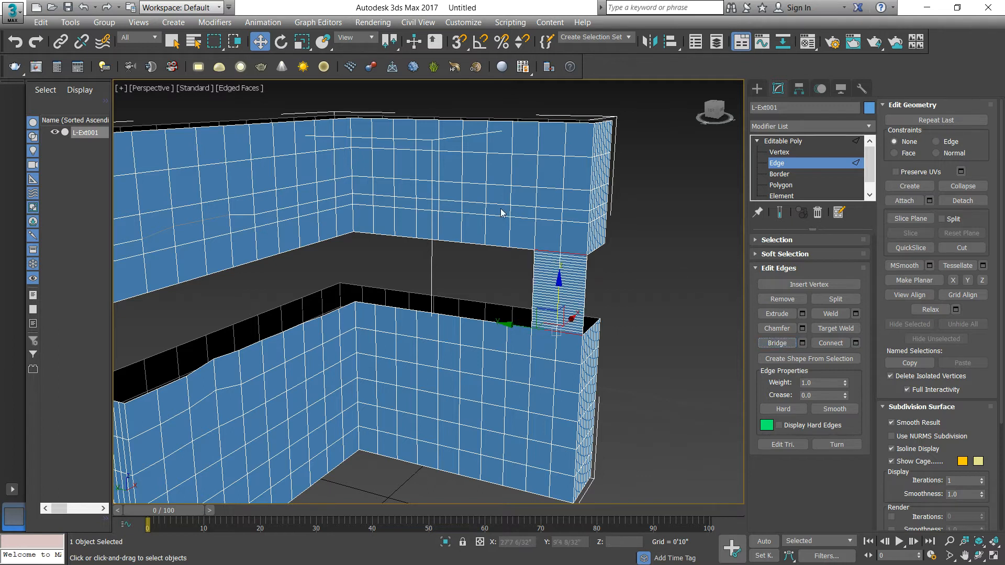
# - Clear the edge selection and reset the Bridge settings to 1 segment and 0.0 smooth, with Use Specific Edges
pyautogui.click(616, 284)
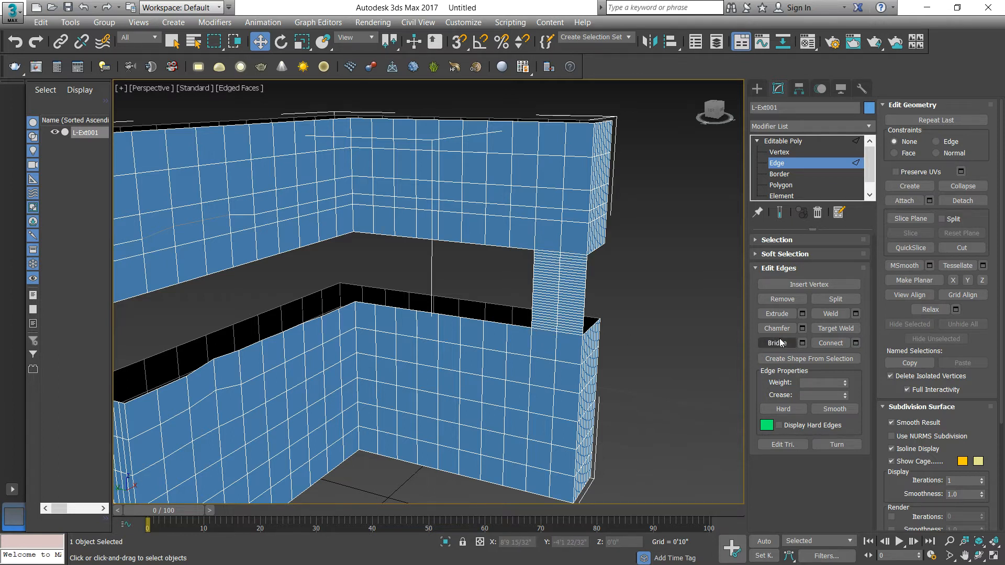
pyautogui.click(802, 343)
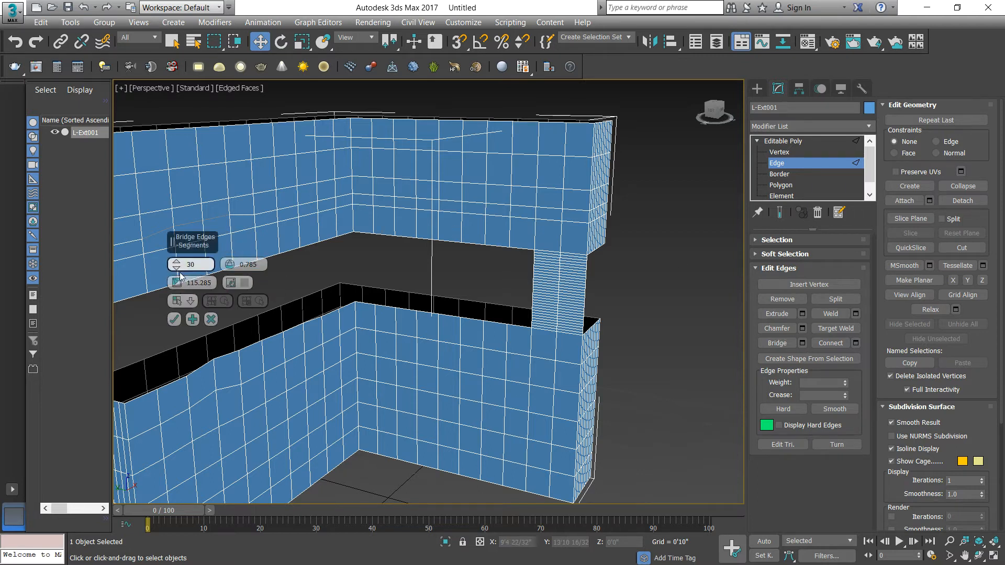
pyautogui.moveTo(179, 282); pyautogui.dragTo(179, 266)
pyautogui.rightClick(178, 268)
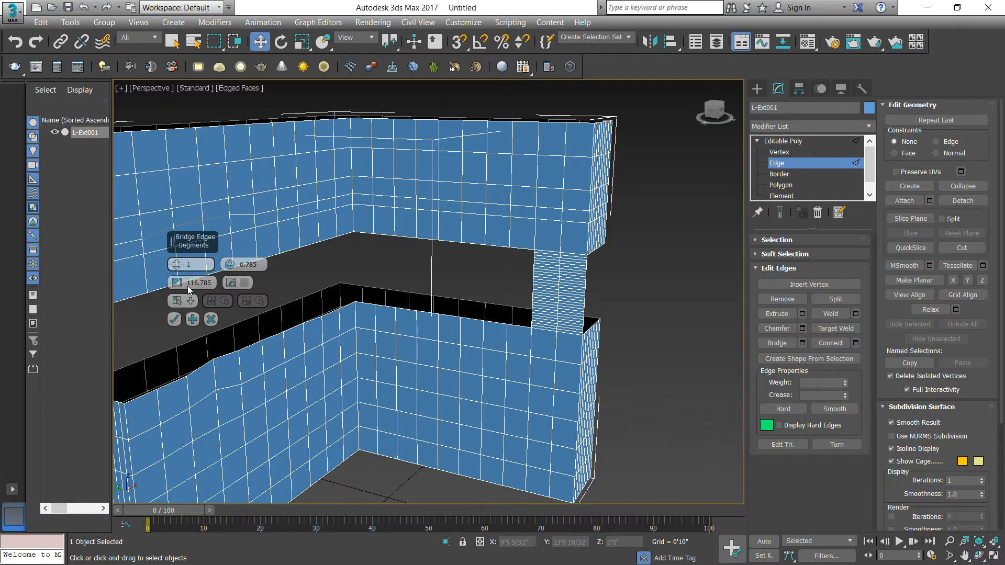
pyautogui.rightClick(230, 266)
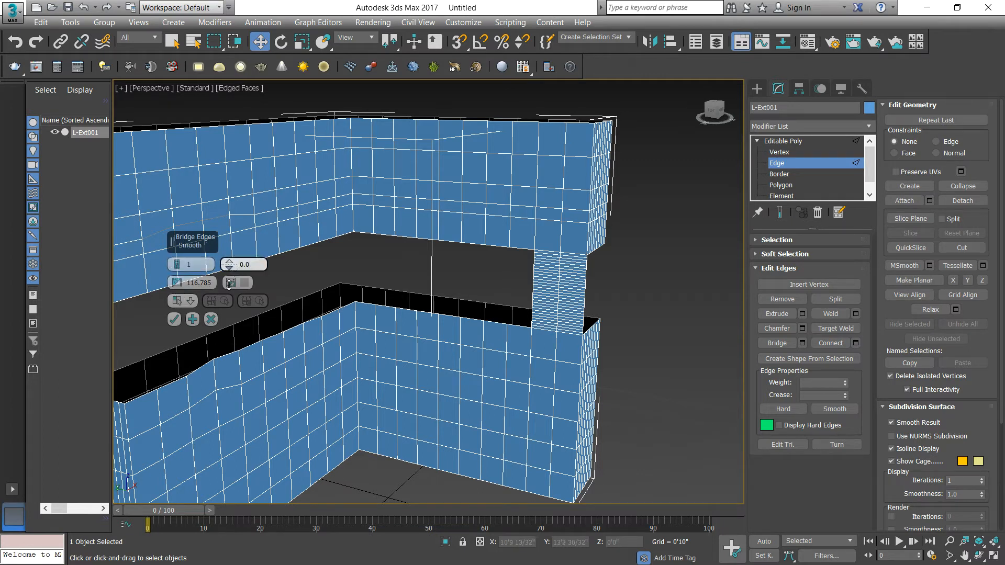
pyautogui.click(183, 302)
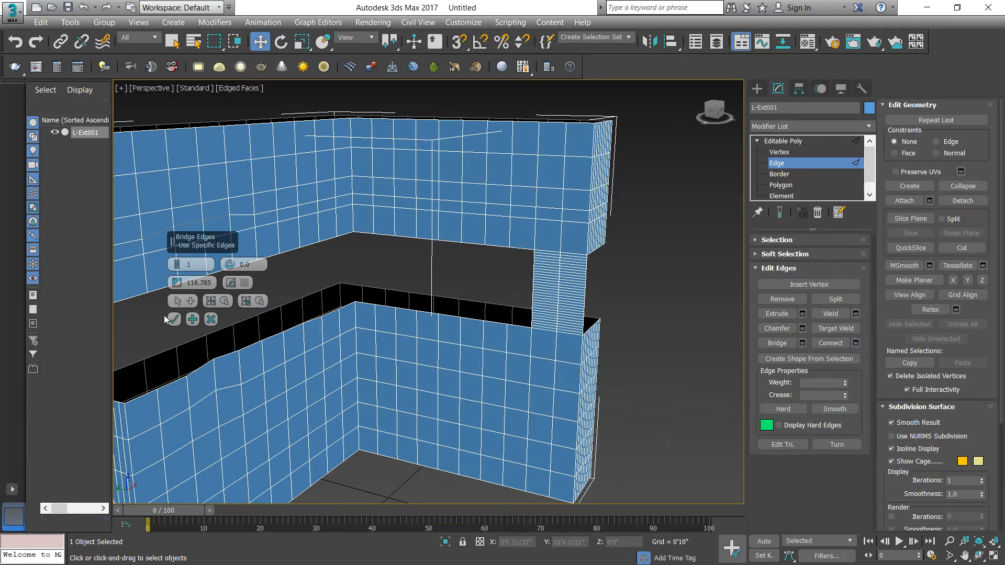
pyautogui.click(174, 319)
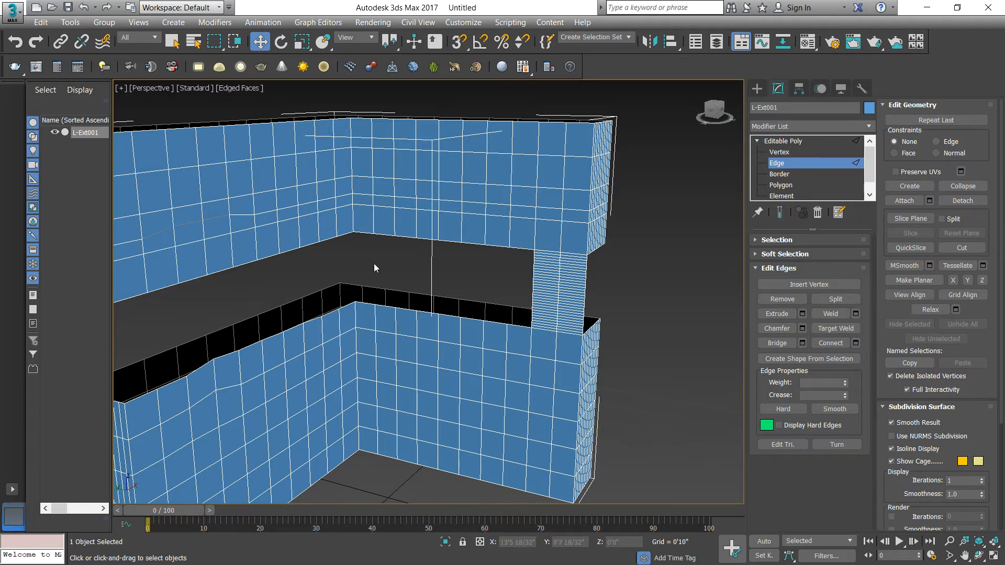
# - Connect two adjacent vertical edges on the lower part's inner face with one edge, and raise the Connect segments to 11
pyautogui.keyDown('alt'); pyautogui.moveTo(369, 264); pyautogui.dragTo(363, 262, button='middle'); pyautogui.keyUp('alt')
pyautogui.keyDown('alt'); pyautogui.moveTo(605, 307); pyautogui.dragTo(495, 300, button='middle'); pyautogui.keyUp('alt')
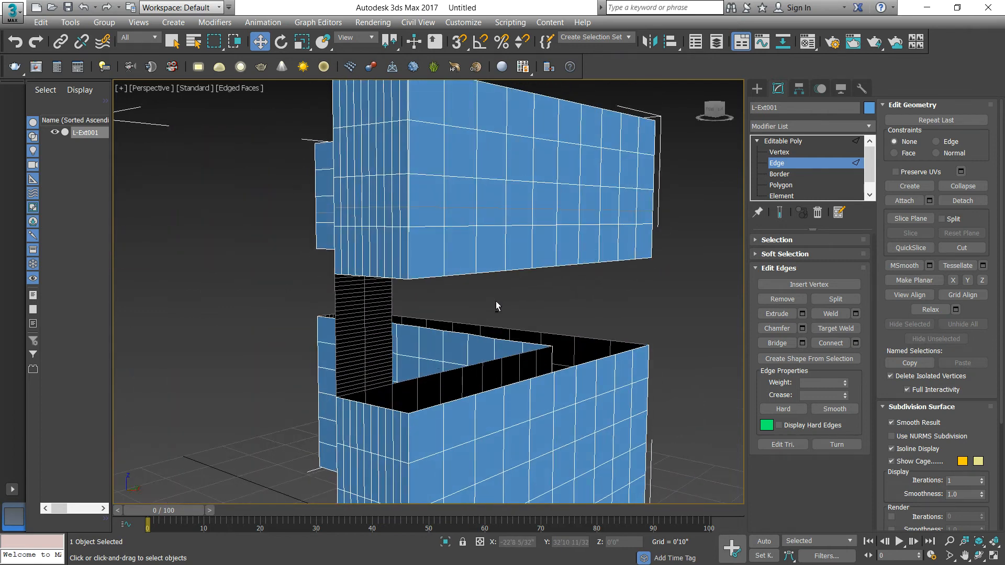
pyautogui.keyDown('alt'); pyautogui.moveTo(395, 324); pyautogui.dragTo(428, 298, button='middle'); pyautogui.keyUp('alt')
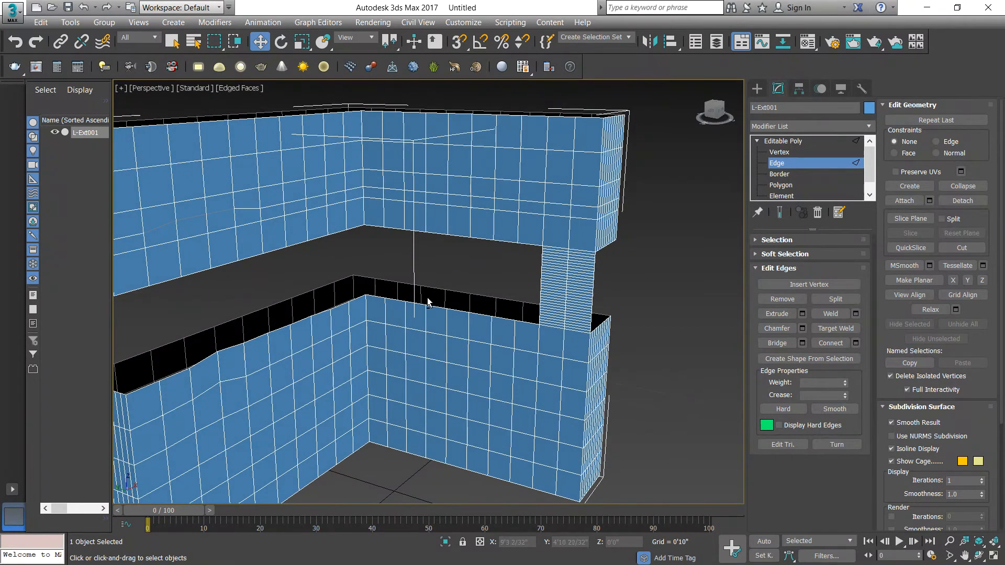
pyautogui.scroll(-5, 419, 287)
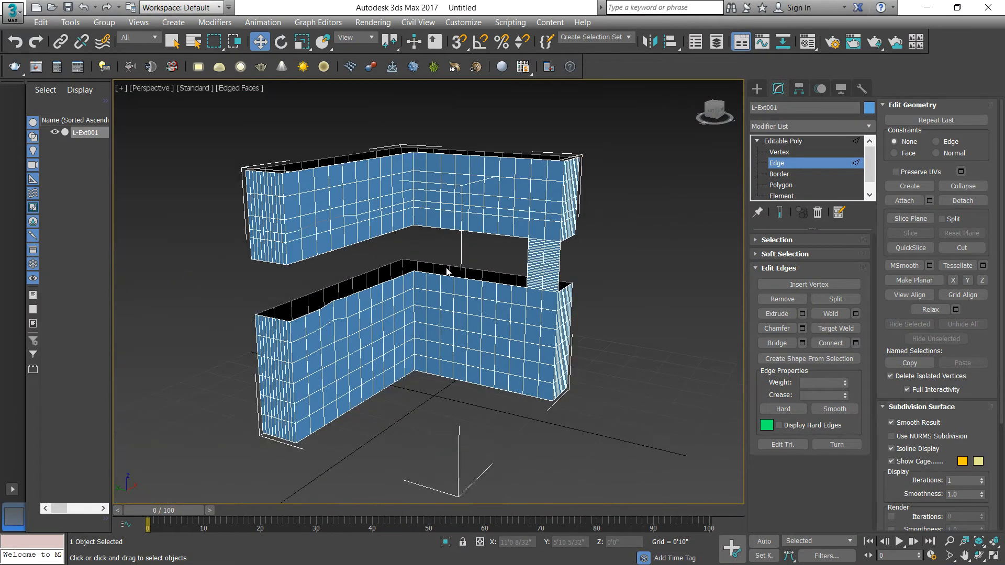
pyautogui.scroll(3, 382, 236)
pyautogui.moveTo(381, 235); pyautogui.dragTo(369, 167, button='middle')
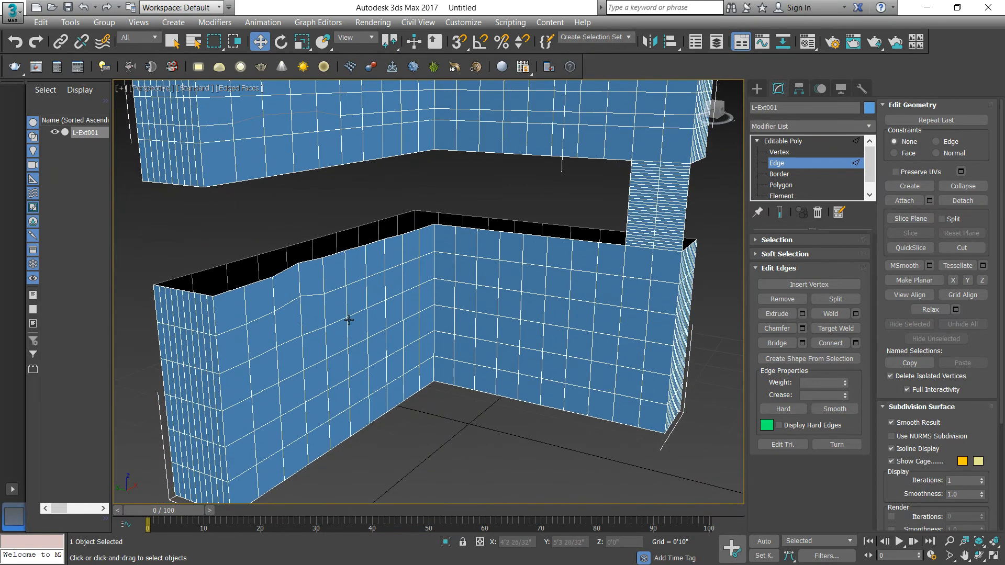
pyautogui.scroll(4, 347, 298)
pyautogui.scroll(2, 389, 294)
pyautogui.click(368, 290)
pyautogui.keyDown('ctrl'); pyautogui.click(423, 261); pyautogui.keyUp('ctrl')
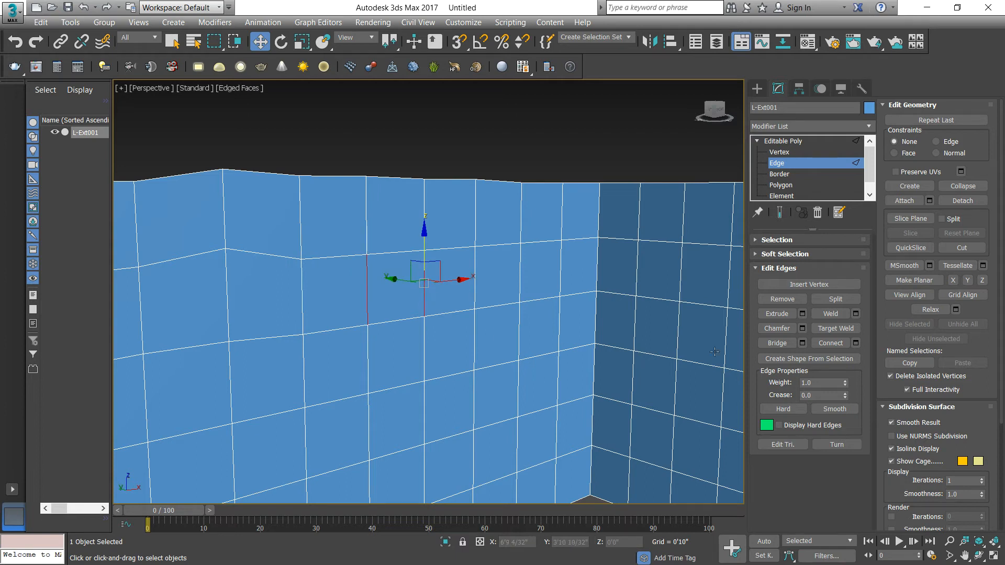
pyautogui.click(856, 343)
pyautogui.moveTo(176, 266)
pyautogui.mouseDown()
pyautogui.moveTo(175, 255)
pyautogui.moveTo(176, 267)
pyautogui.mouseUp()
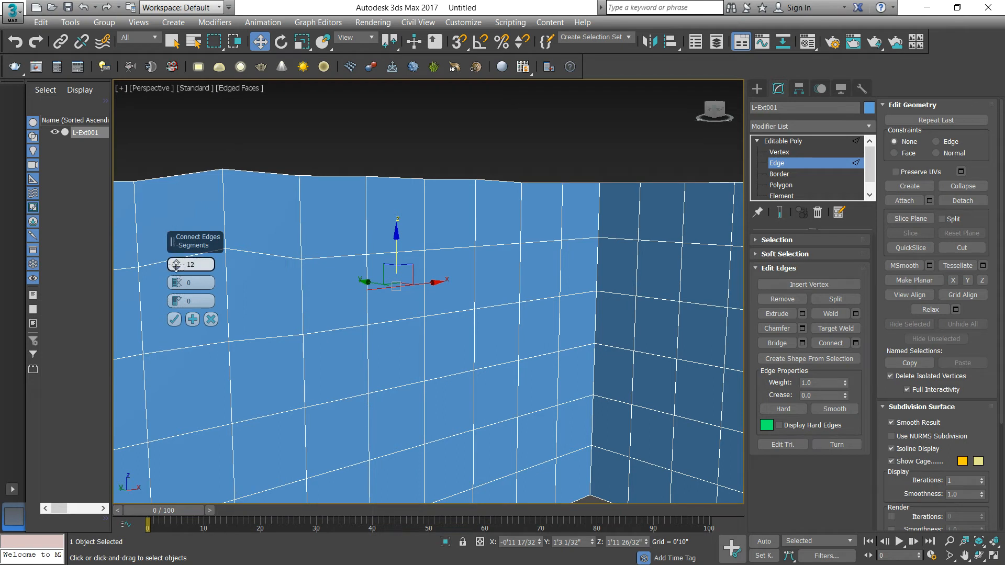
pyautogui.click(192, 320)
pyautogui.click(422, 188)
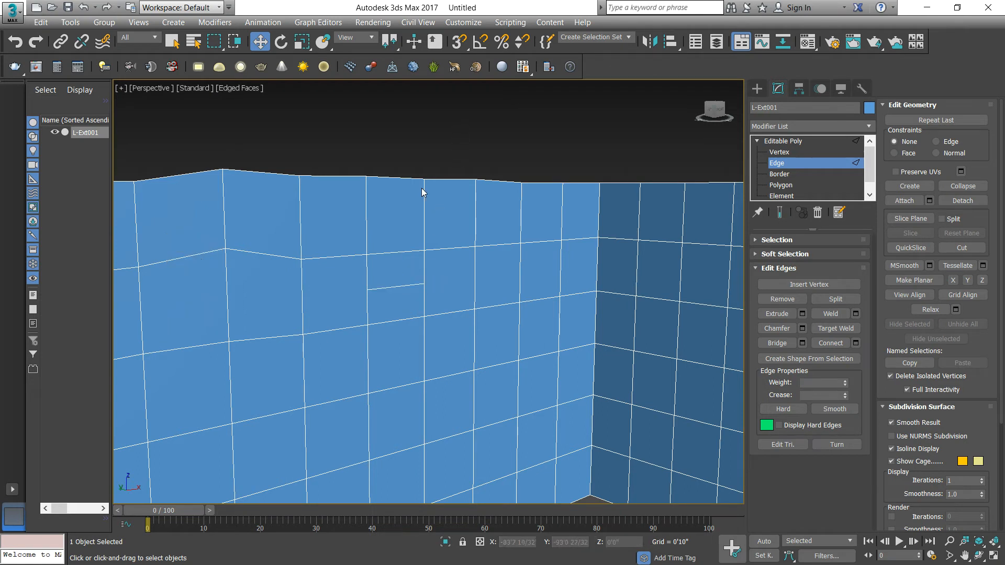
# - Connect the two vertical edges just below with 11 segments, then connect those new edges with 11 segments to form a fine grid
pyautogui.click(367, 353)
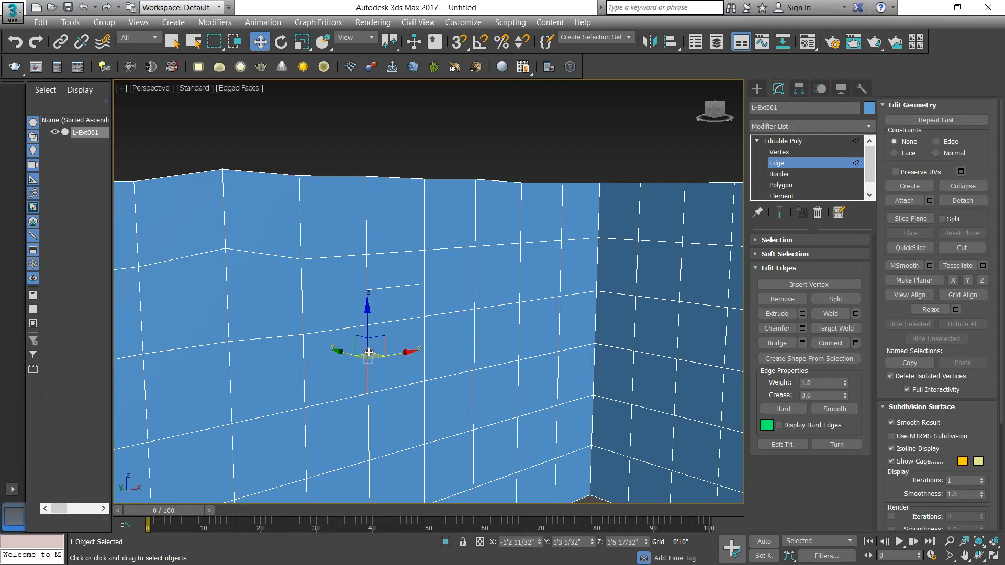
pyautogui.keyDown('ctrl'); pyautogui.click(424, 337); pyautogui.keyUp('ctrl')
pyautogui.click(839, 347)
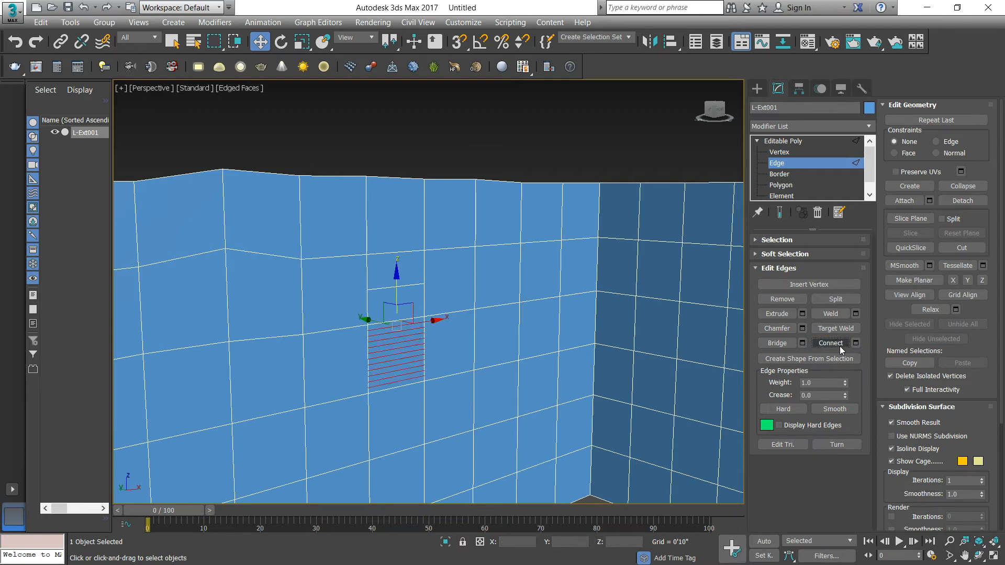
pyautogui.click(855, 344)
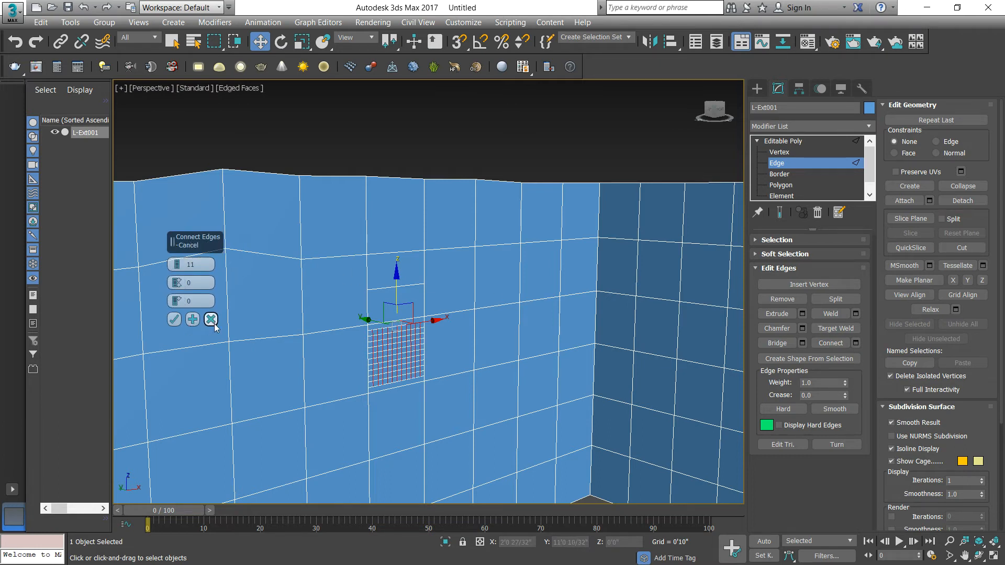
pyautogui.click(174, 319)
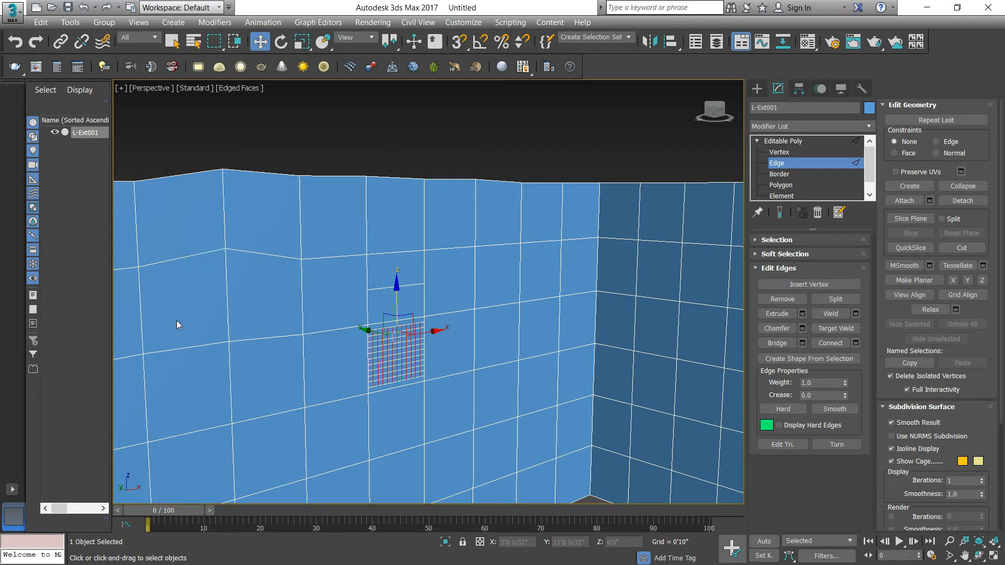
pyautogui.click(402, 185)
# - Connect the upper and lower edges of a nearby face toward the near arm's end with 11 vertical segments and deselect them
pyautogui.keyDown('alt'); pyautogui.moveTo(402, 186); pyautogui.dragTo(248, 334, button='middle'); pyautogui.keyUp('alt')
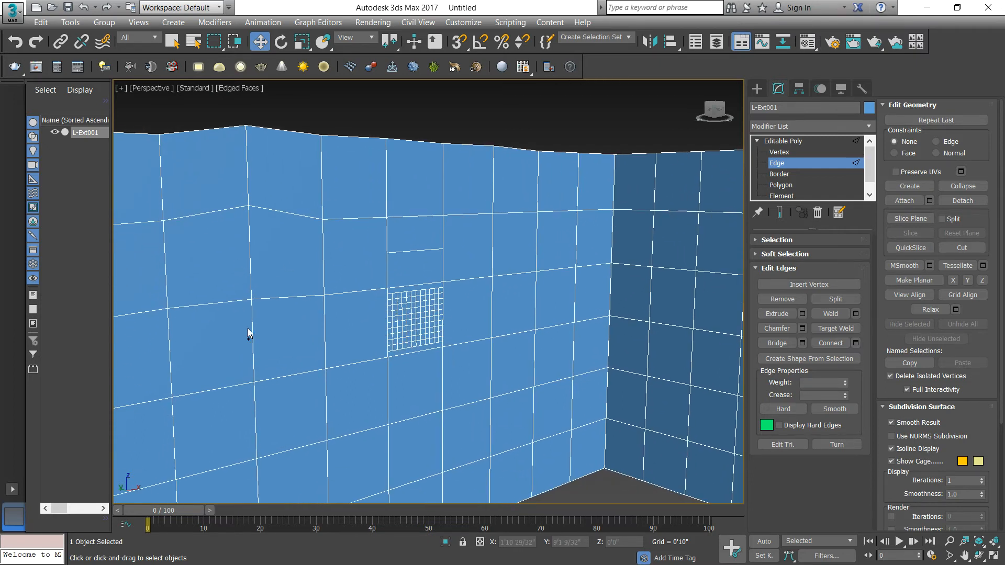
pyautogui.click(284, 299)
pyautogui.keyDown('ctrl'); pyautogui.click(297, 377); pyautogui.keyUp('ctrl')
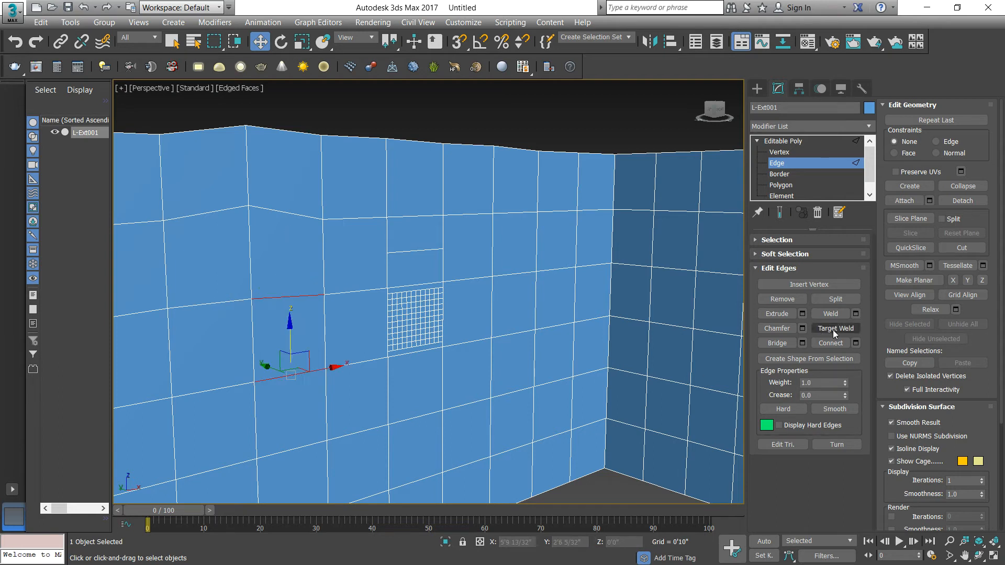
pyautogui.click(856, 343)
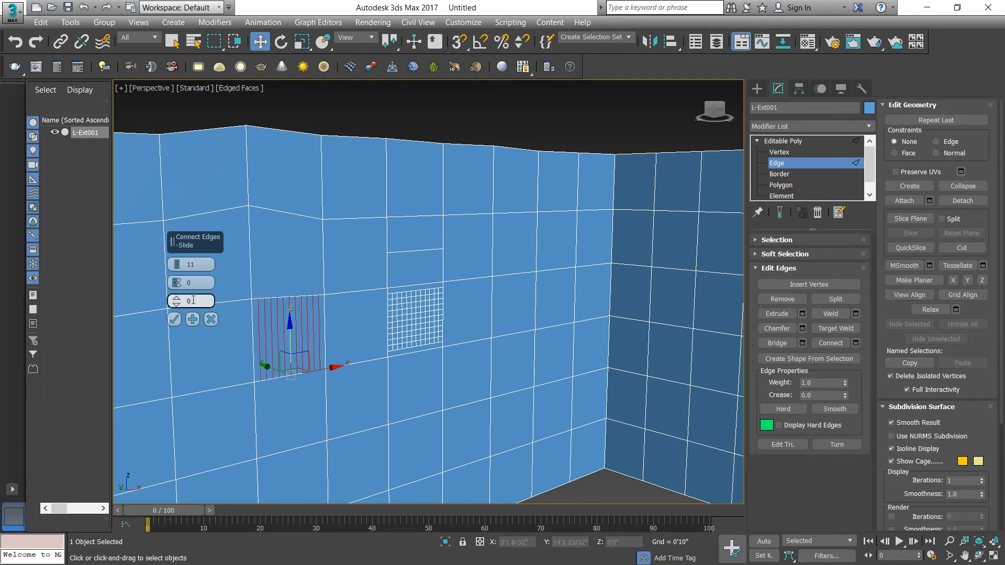
pyautogui.click(174, 319)
pyautogui.scroll(-5, 344, 311)
pyautogui.click(208, 231)
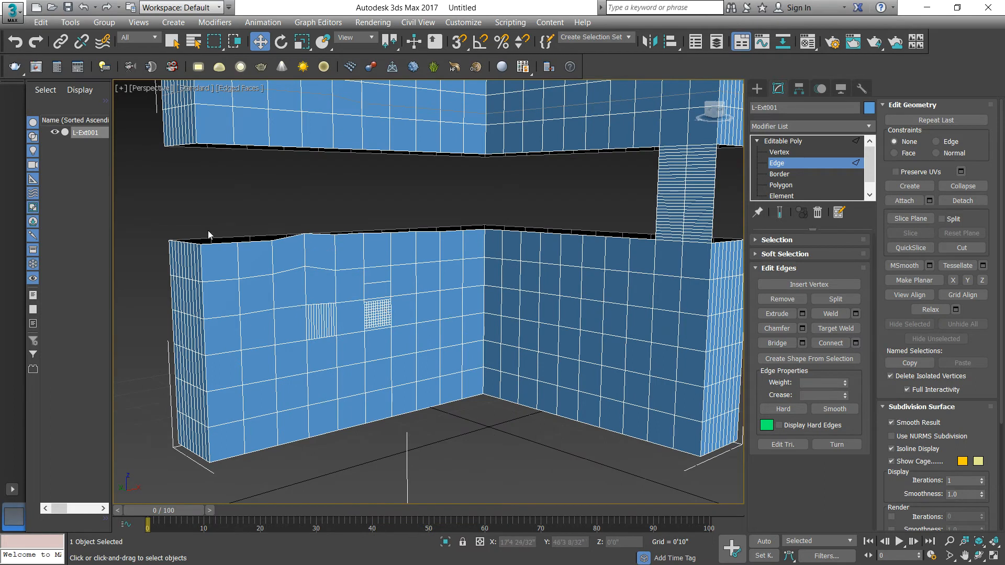
# - Select the whole edge loop around the lower part's open rim and create a Smooth shape from it
pyautogui.moveTo(208, 231); pyautogui.dragTo(212, 270, button='middle')
pyautogui.keyDown('alt'); pyautogui.moveTo(202, 227); pyautogui.dragTo(298, 262, button='middle'); pyautogui.keyUp('alt')
pyautogui.click(235, 284)
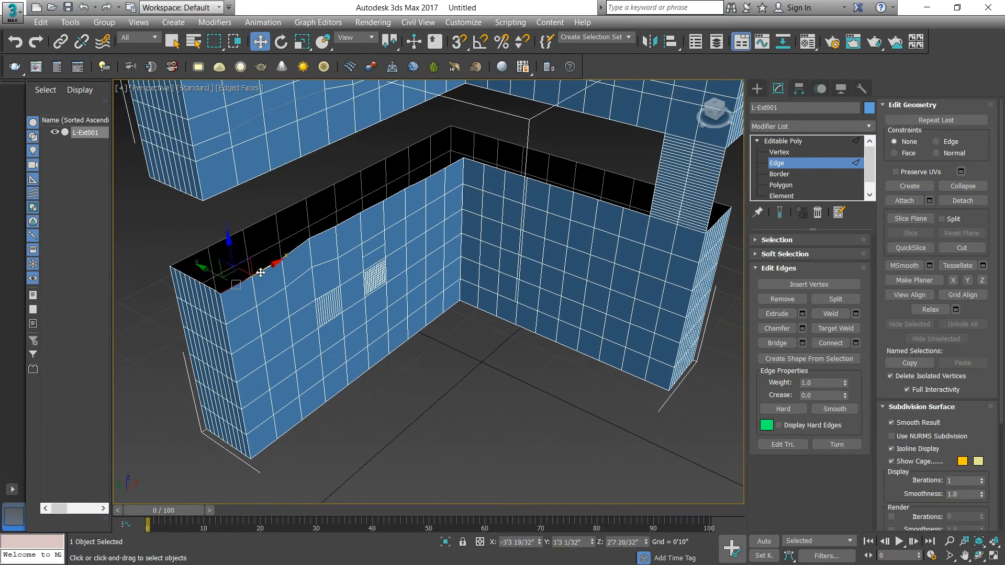
pyautogui.click(767, 241)
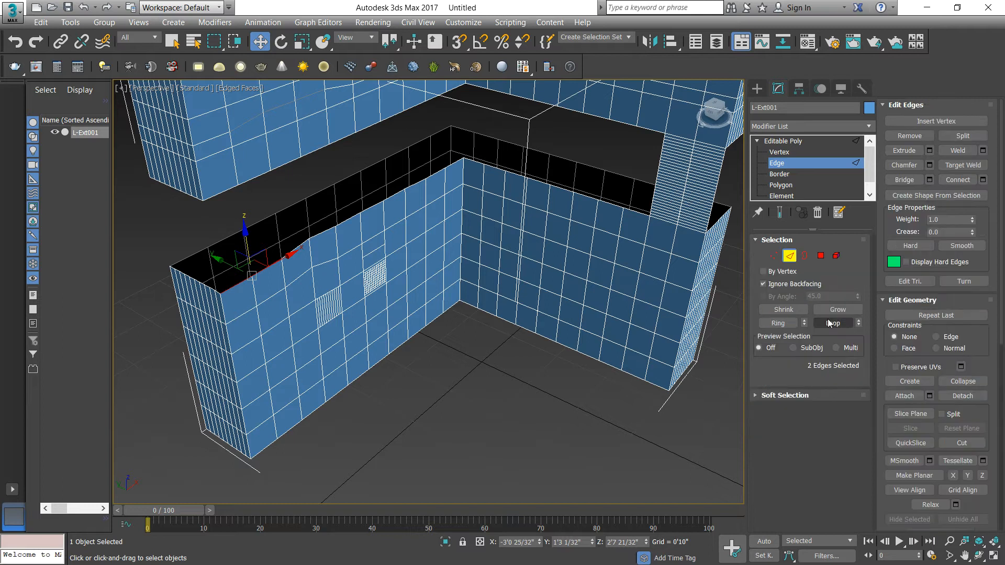
pyautogui.click(832, 323)
pyautogui.click(762, 239)
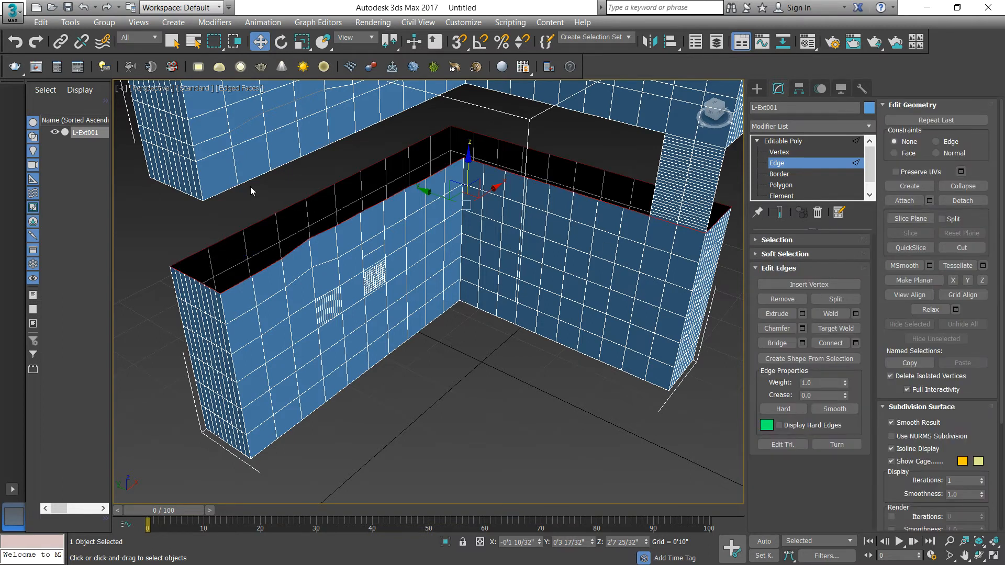
pyautogui.scroll(-3, 325, 257)
pyautogui.moveTo(335, 254); pyautogui.dragTo(336, 292, button='middle')
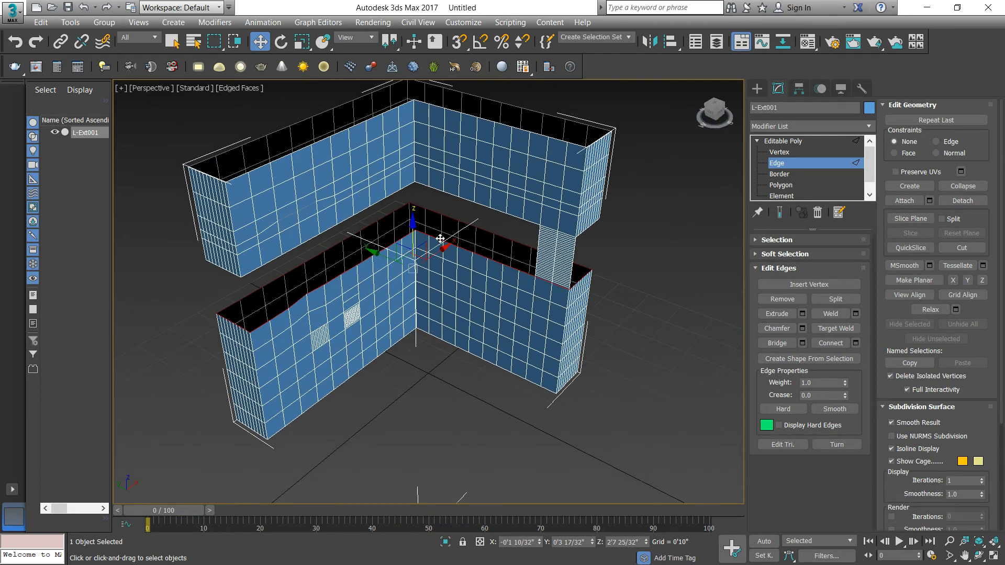
pyautogui.click(823, 358)
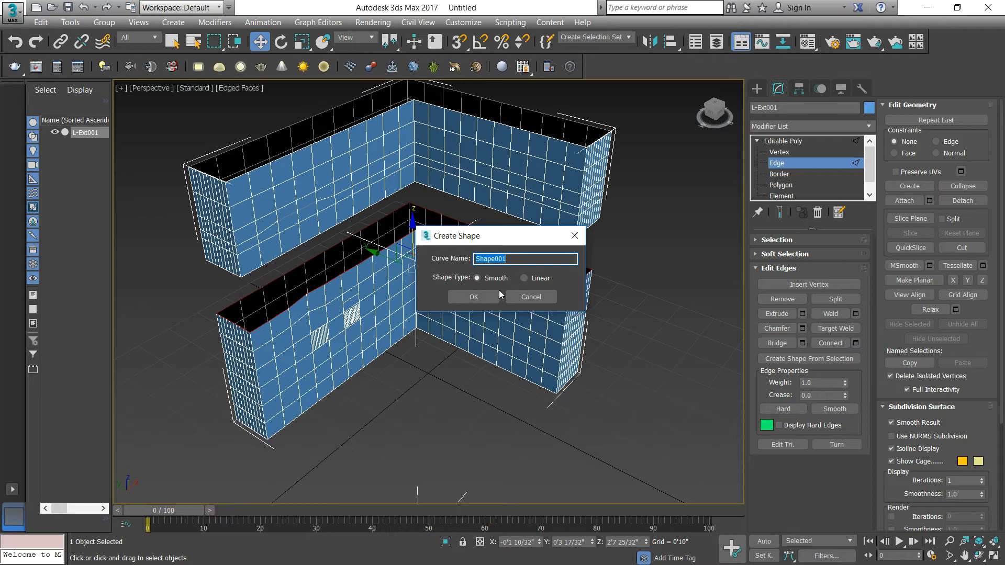
pyautogui.click(485, 294)
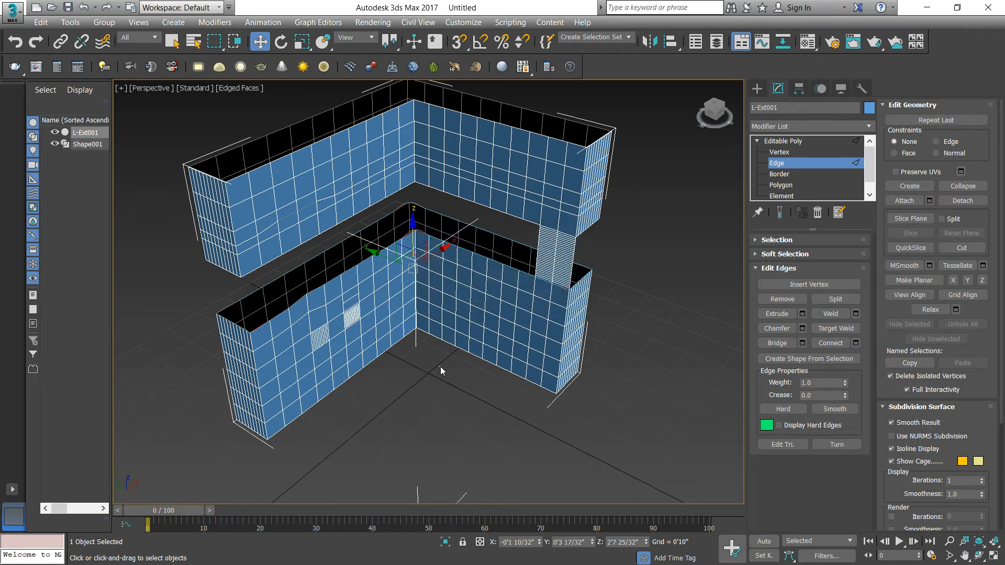
pyautogui.click(440, 367)
# - Select all edges of the wall mesh, move them along the X axis away from the extracted rim shape, and deselect them
pyautogui.scroll(-6, 441, 366)
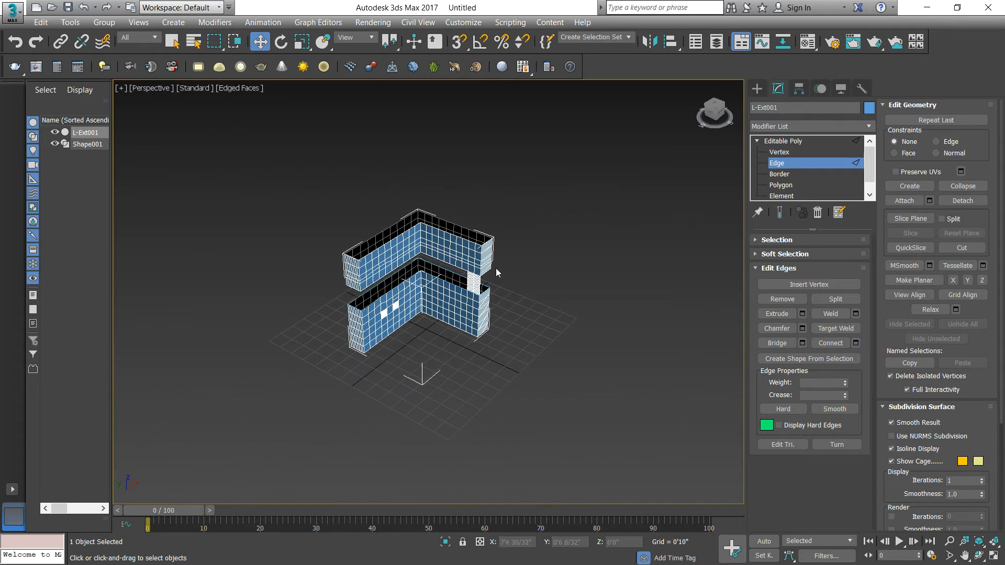
pyautogui.click(757, 239)
pyautogui.click(756, 239)
pyautogui.moveTo(624, 449); pyautogui.dragTo(234, 153)
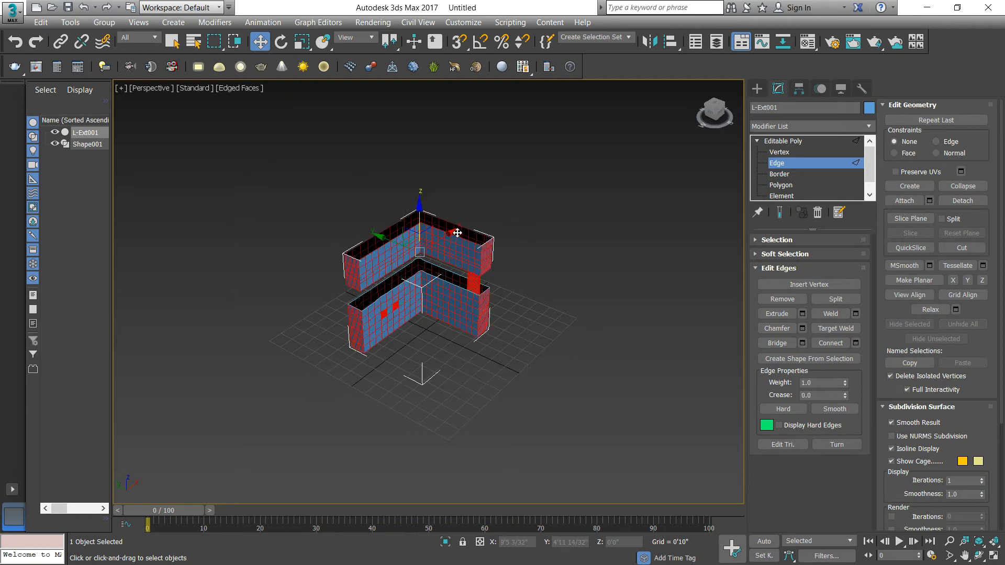
pyautogui.moveTo(440, 240); pyautogui.dragTo(267, 281)
pyautogui.moveTo(371, 267); pyautogui.dragTo(454, 212, button='middle')
pyautogui.click(488, 293)
pyautogui.scroll(3, 453, 248)
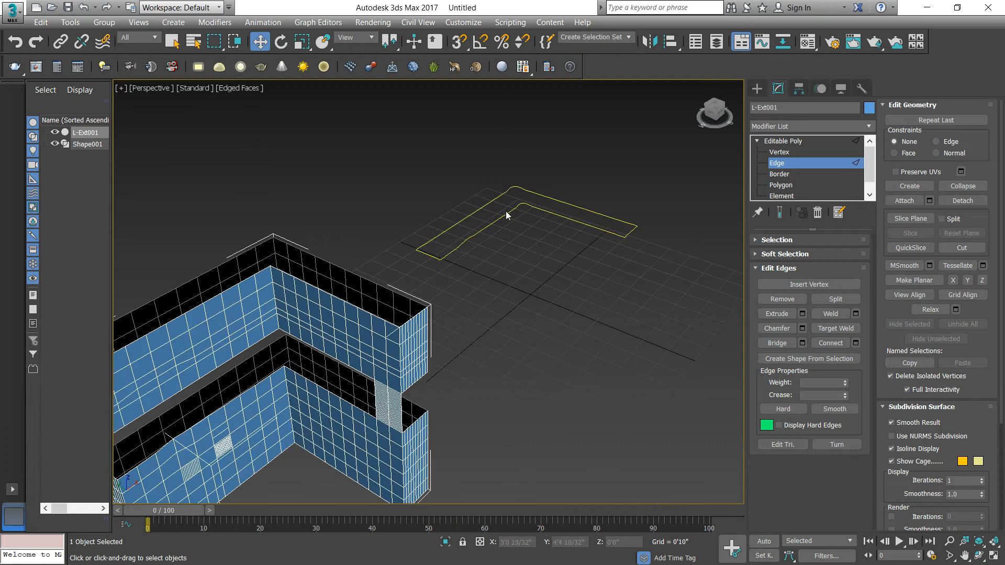
pyautogui.scroll(2, 444, 215)
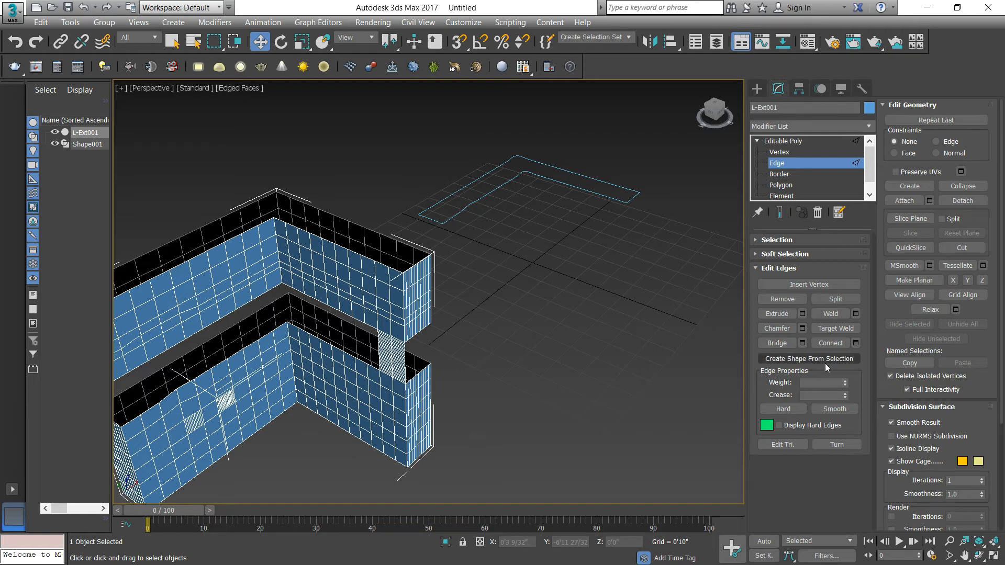
pyautogui.moveTo(553, 285); pyautogui.dragTo(716, 266, button='middle')
pyautogui.moveTo(611, 293); pyautogui.dragTo(607, 256, button='middle')
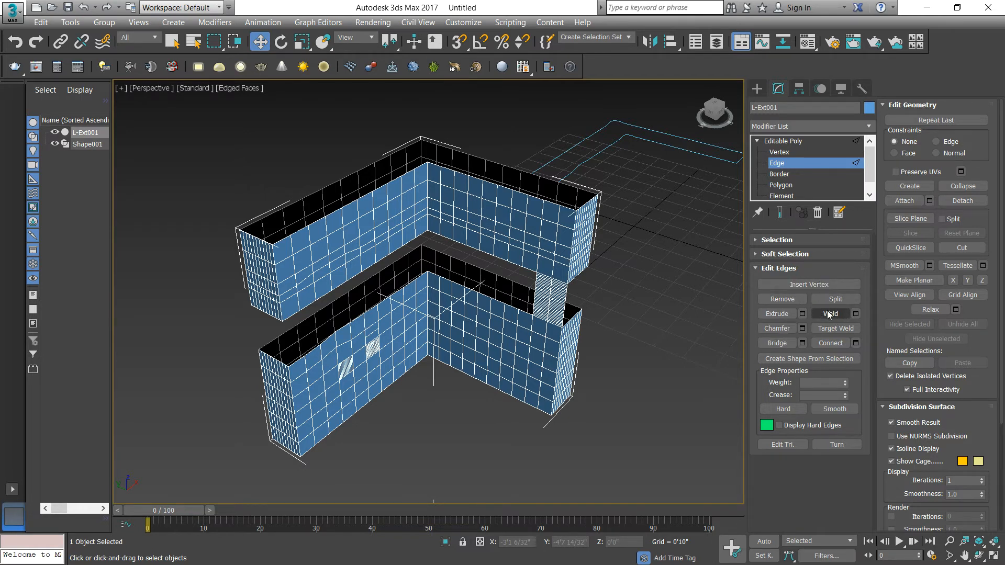
# - Compare the editing tools at Vertex level with those at Edge level, ending at Edge level
pyautogui.click(780, 153)
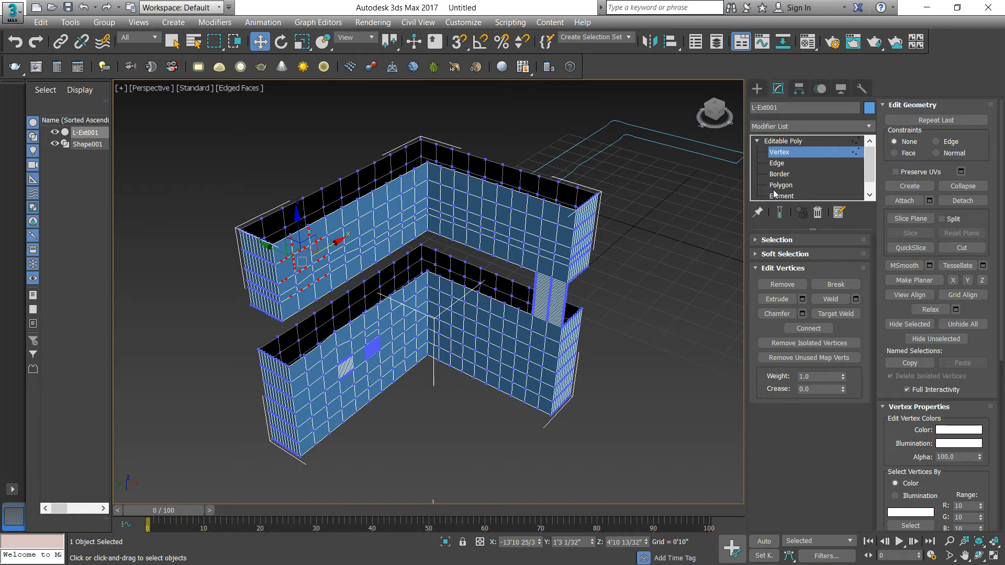
pyautogui.click(785, 163)
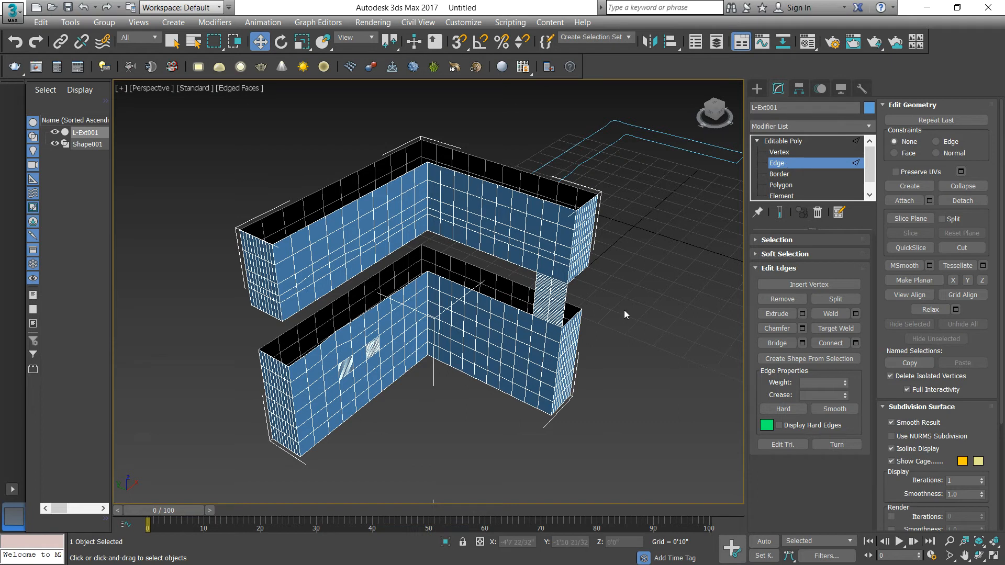
pyautogui.moveTo(622, 285); pyautogui.dragTo(636, 297, button='middle')
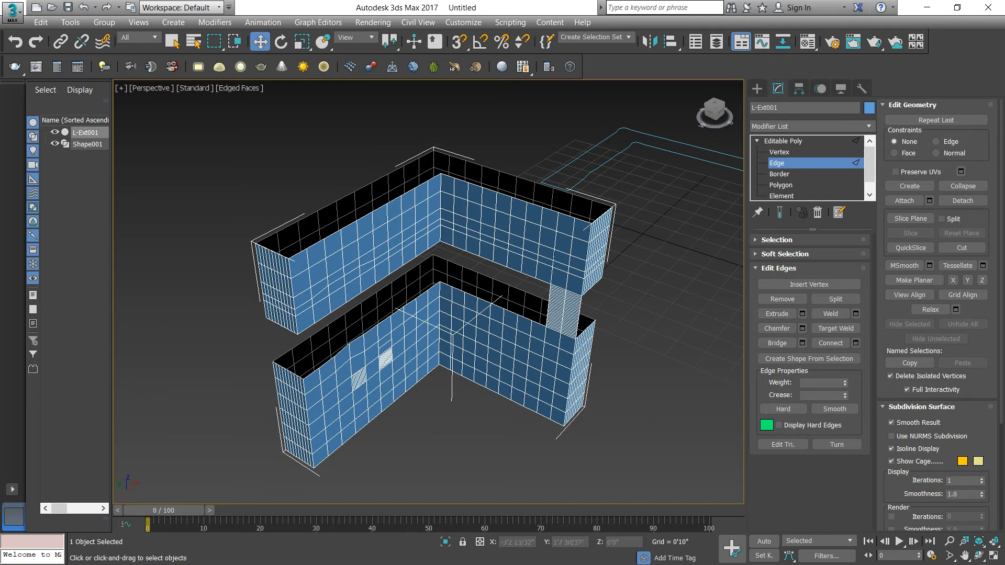
# - Dismiss the autosave warning and create two parallel diagonal edges across faces below the upper wall's rim, near its inner corner
pyautogui.moveTo(540, 270); pyautogui.dragTo(572, 239, button='middle')
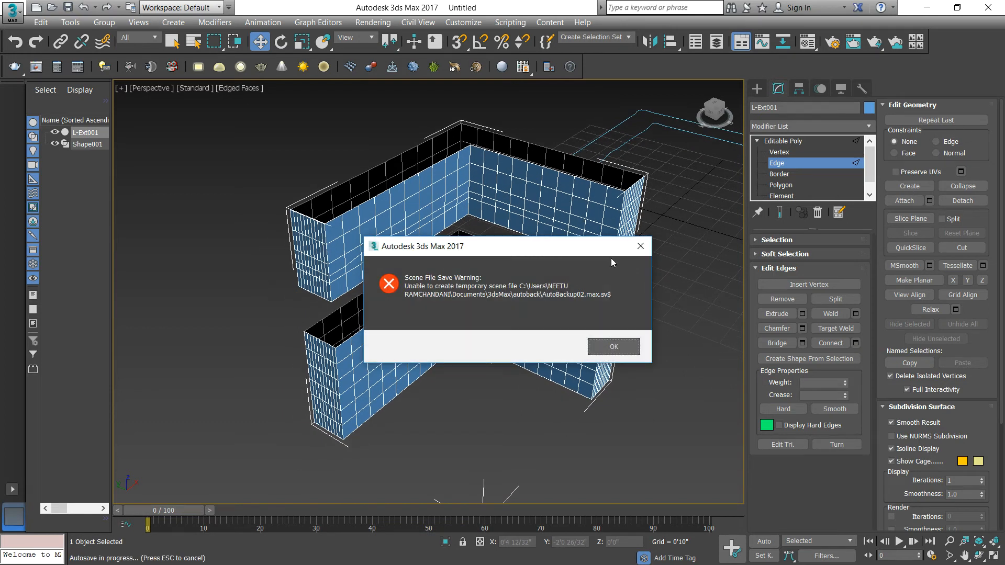
pyautogui.click(643, 240)
pyautogui.click(909, 185)
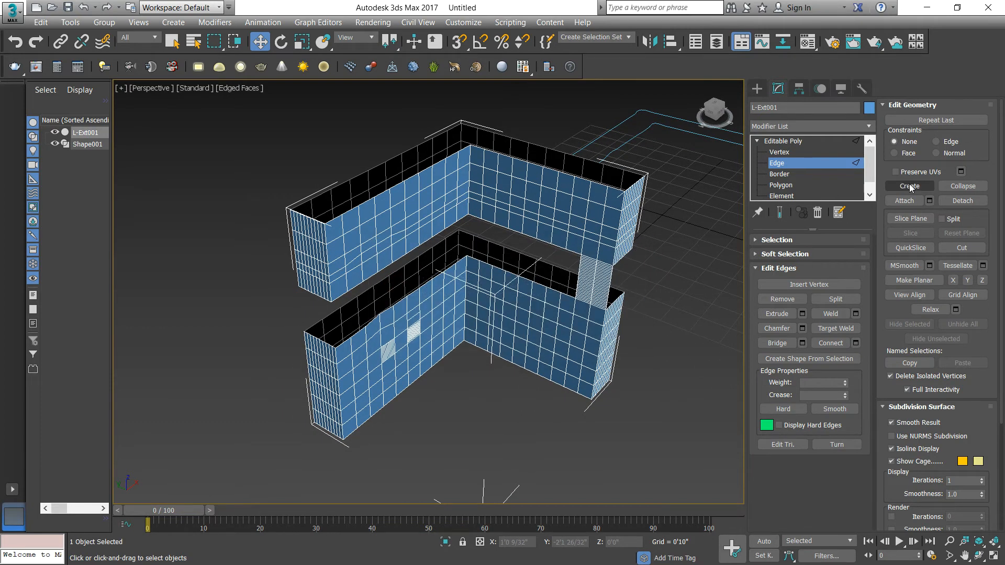
pyautogui.scroll(3, 425, 289)
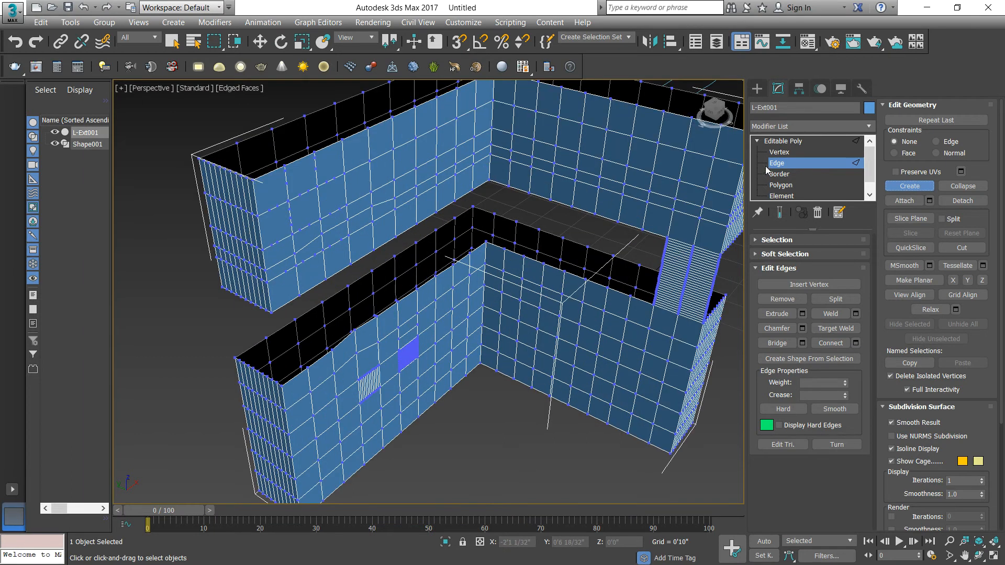
pyautogui.moveTo(446, 211); pyautogui.dragTo(407, 212, button='middle')
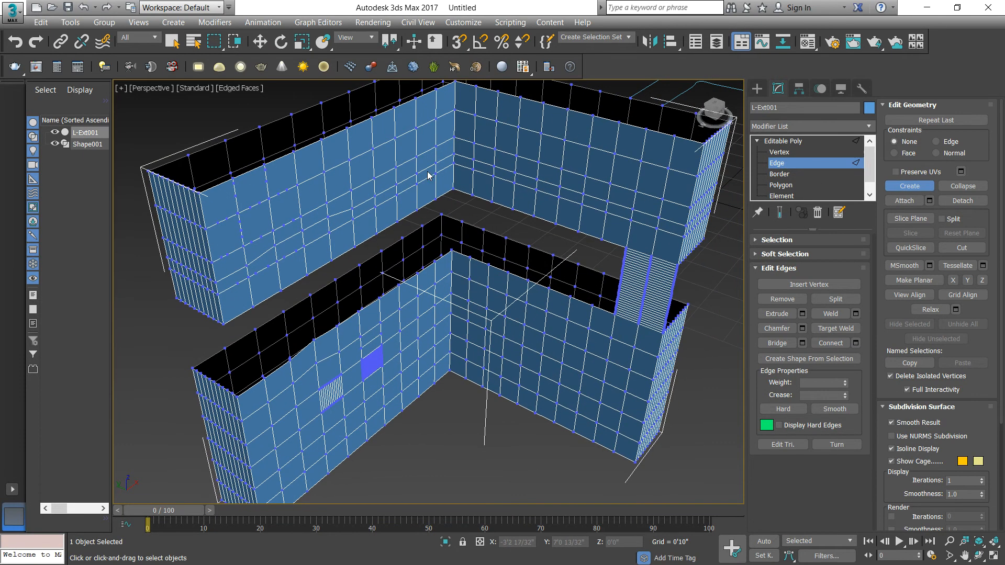
pyautogui.scroll(2, 429, 177)
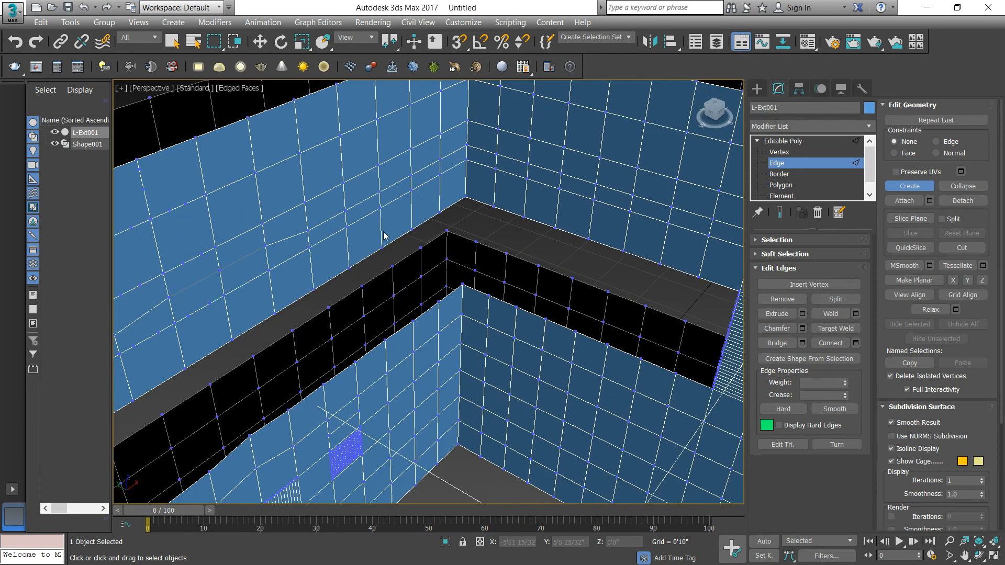
pyautogui.scroll(-3, 383, 235)
pyautogui.scroll(5, 368, 225)
pyautogui.click(416, 168)
pyautogui.click(369, 256)
pyautogui.rightClick(369, 256)
pyautogui.click(366, 195)
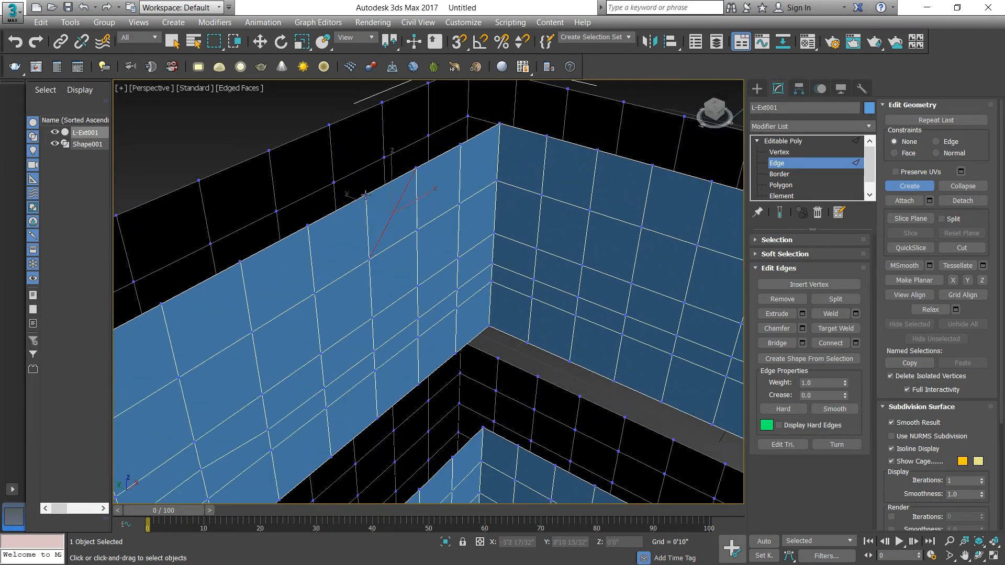
pyautogui.click(318, 289)
# - Create two more parallel diagonal edges on adjoining faces farther along the same arm, one below the other, and deselect all edges
pyautogui.moveTo(314, 262); pyautogui.dragTo(343, 201, button='middle')
pyautogui.moveTo(309, 236); pyautogui.dragTo(393, 190, button='middle')
pyautogui.click(390, 196)
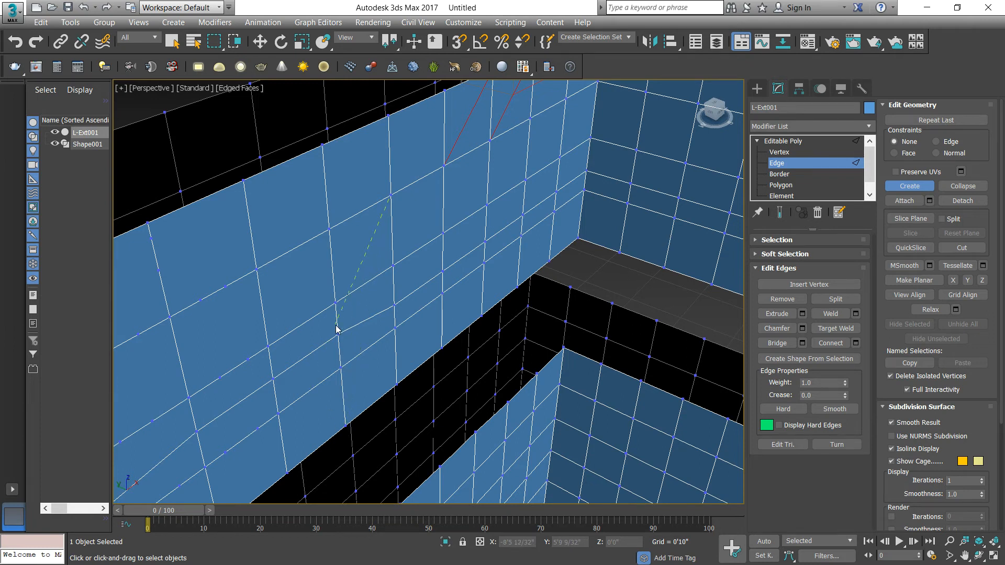
pyautogui.click(334, 303)
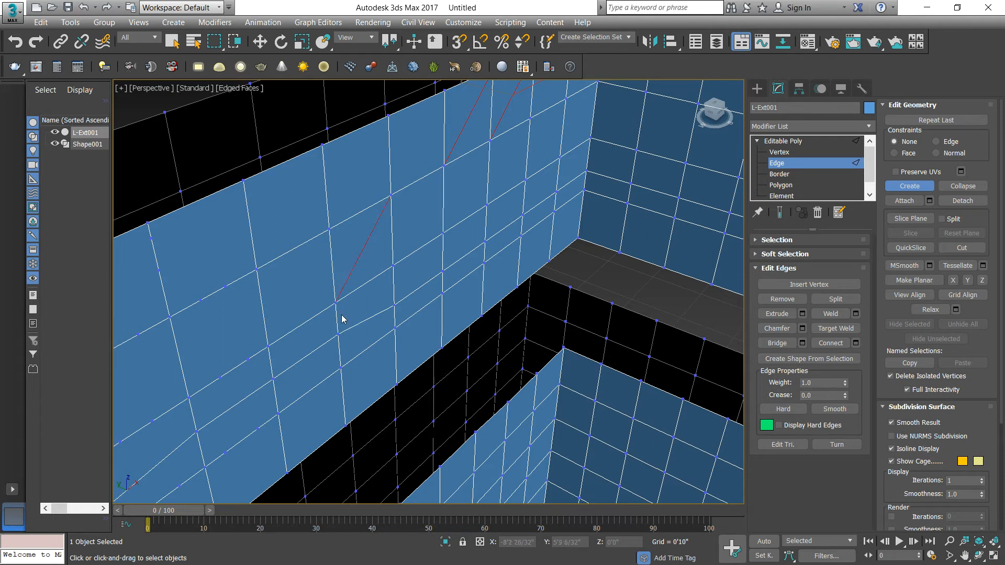
pyautogui.click(388, 116)
pyautogui.press('w')
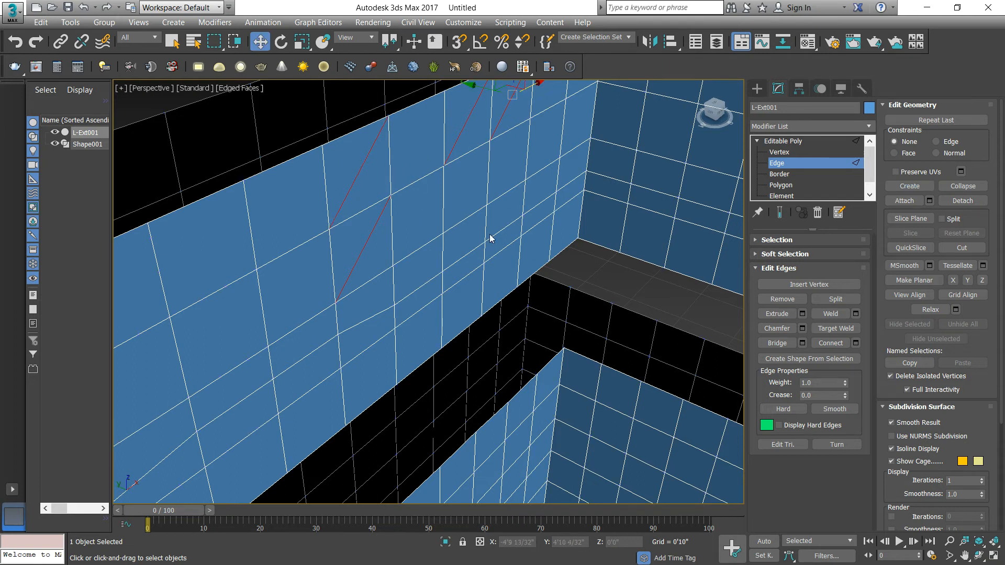
pyautogui.scroll(-3, 339, 218)
pyautogui.moveTo(338, 218); pyautogui.dragTo(338, 259, button='middle')
pyautogui.click(339, 133)
pyautogui.scroll(3, 342, 250)
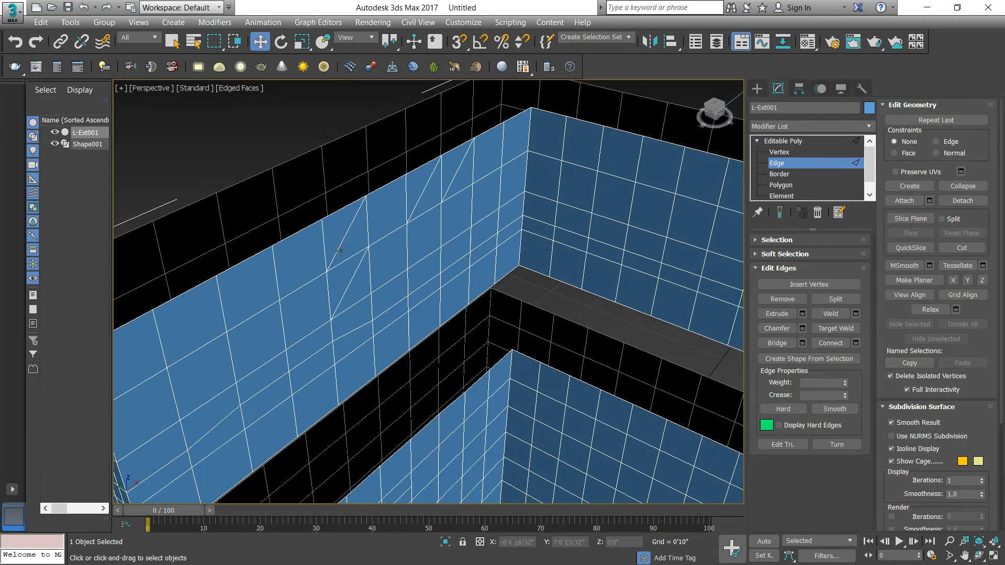
# - Select the four edges around one face in the middle of the upper wall's right arm and collapse them to one point
pyautogui.click(917, 189)
pyautogui.keyDown('alt'); pyautogui.moveTo(356, 220); pyautogui.dragTo(359, 158, button='middle'); pyautogui.keyUp('alt')
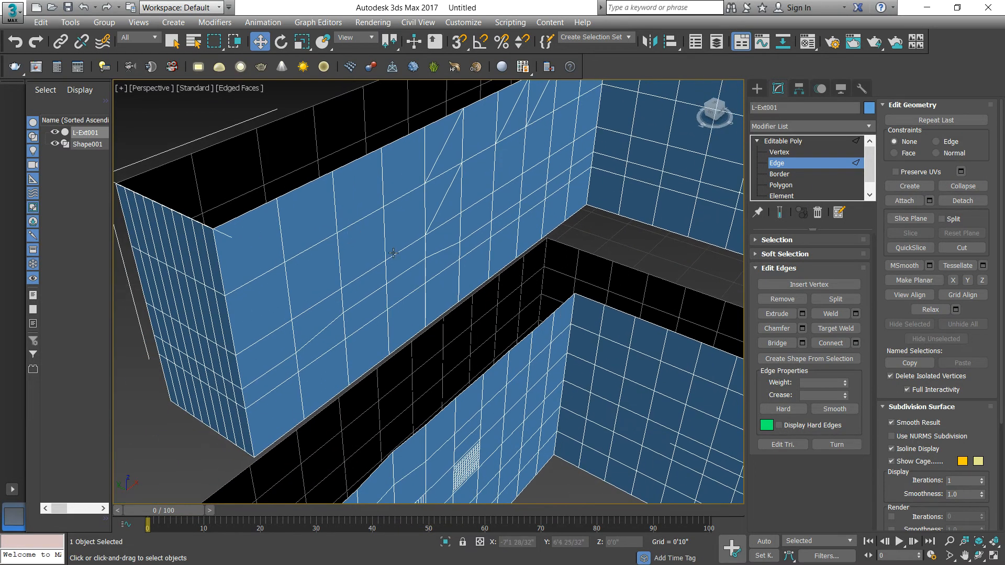
pyautogui.keyDown('alt'); pyautogui.moveTo(506, 209); pyautogui.dragTo(526, 259, button='middle'); pyautogui.keyUp('alt')
pyautogui.click(585, 222)
pyautogui.moveTo(575, 243); pyautogui.dragTo(578, 246)
pyautogui.keyDown('ctrl'); pyautogui.click(557, 267); pyautogui.keyUp('ctrl')
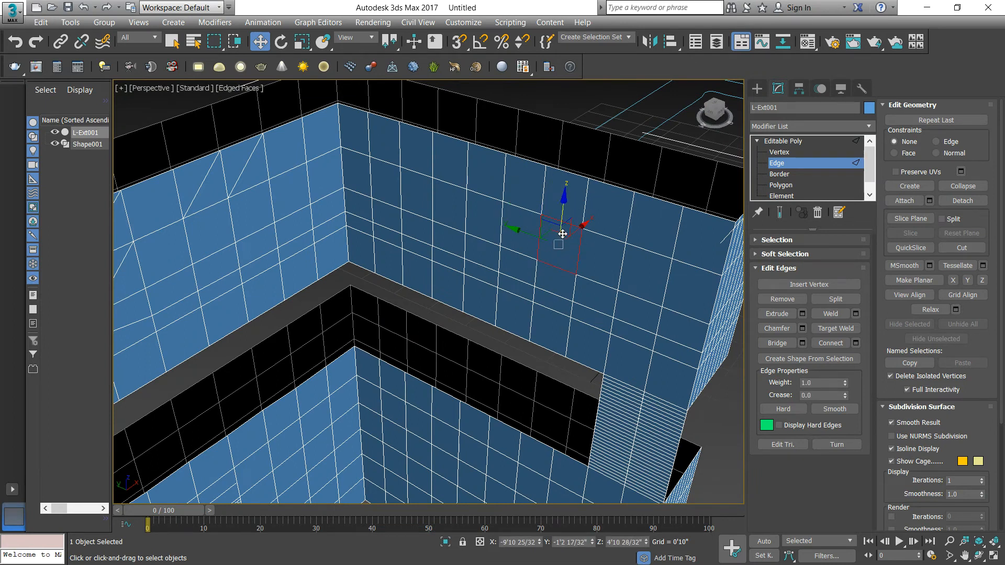
pyautogui.click(959, 187)
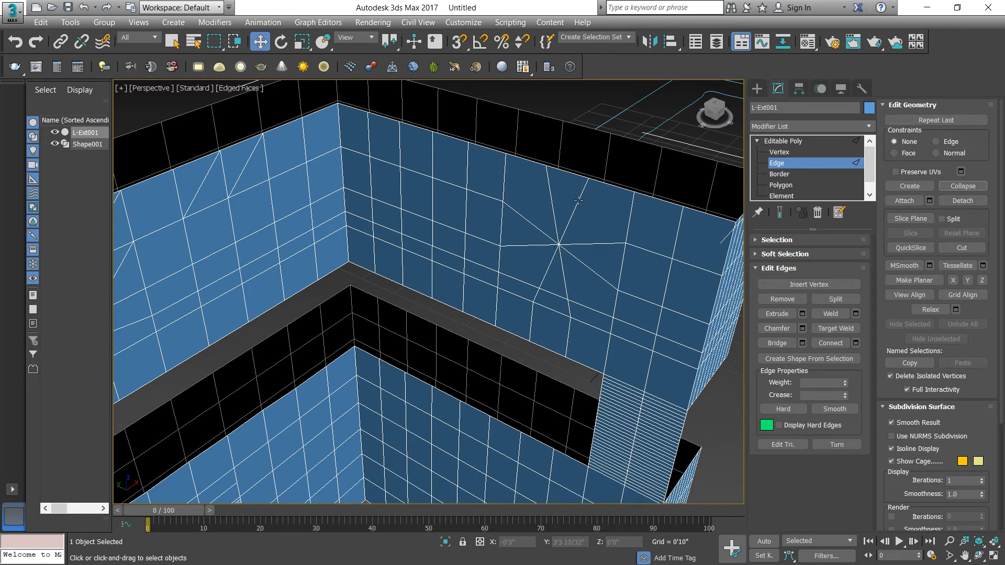
pyautogui.scroll(-5, 577, 202)
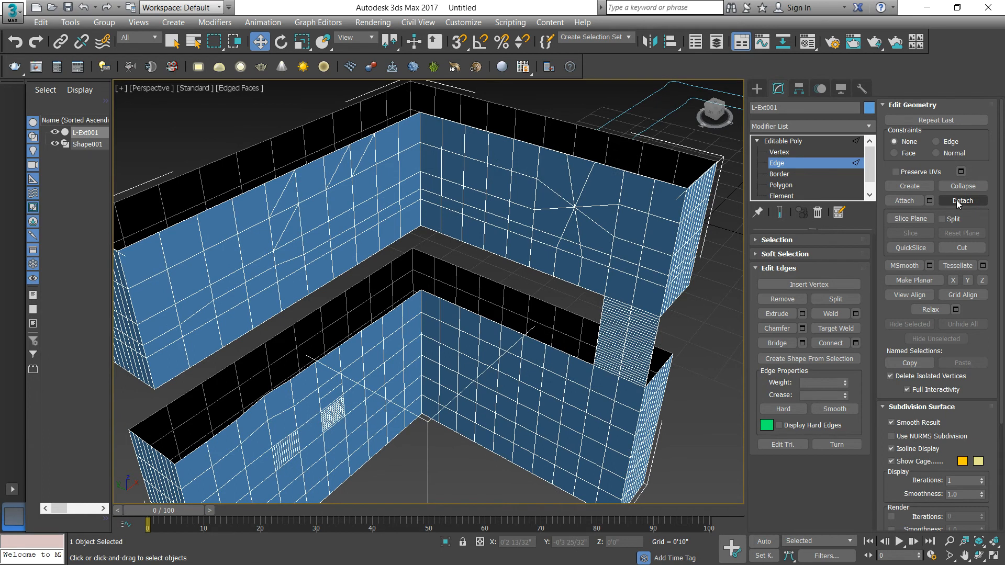
pyautogui.scroll(-6, 448, 221)
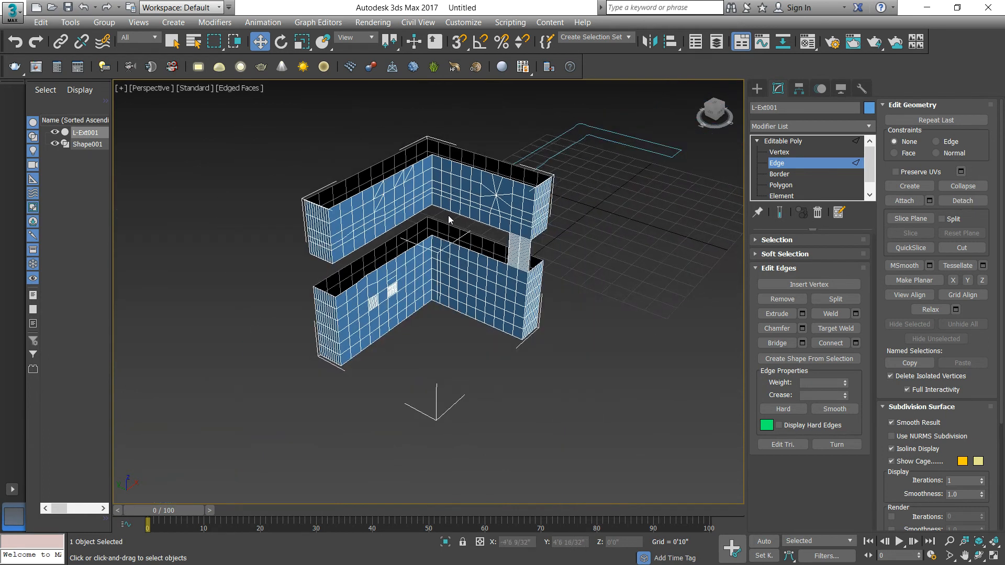
pyautogui.scroll(5, 448, 220)
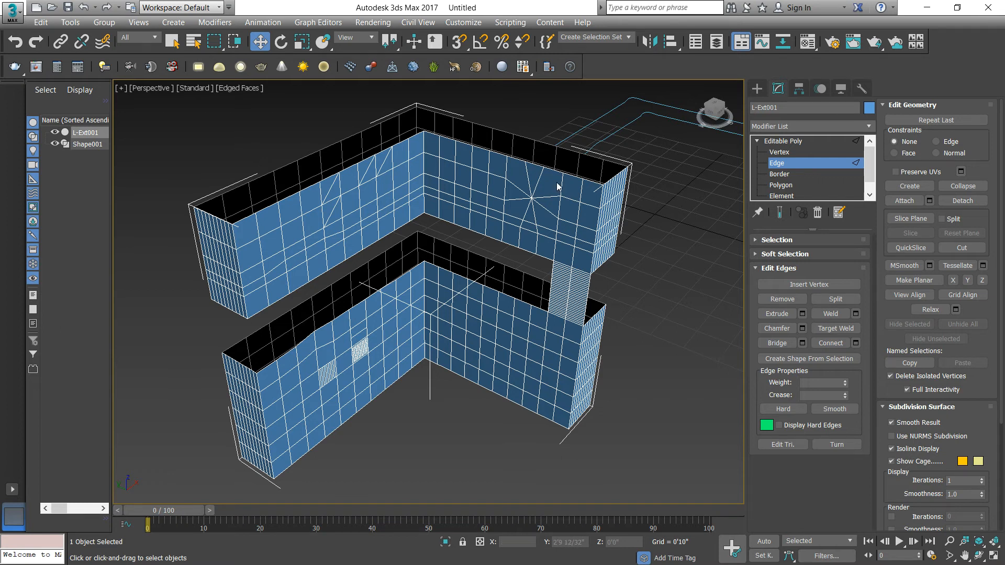
pyautogui.scroll(4, 529, 214)
pyautogui.click(485, 182)
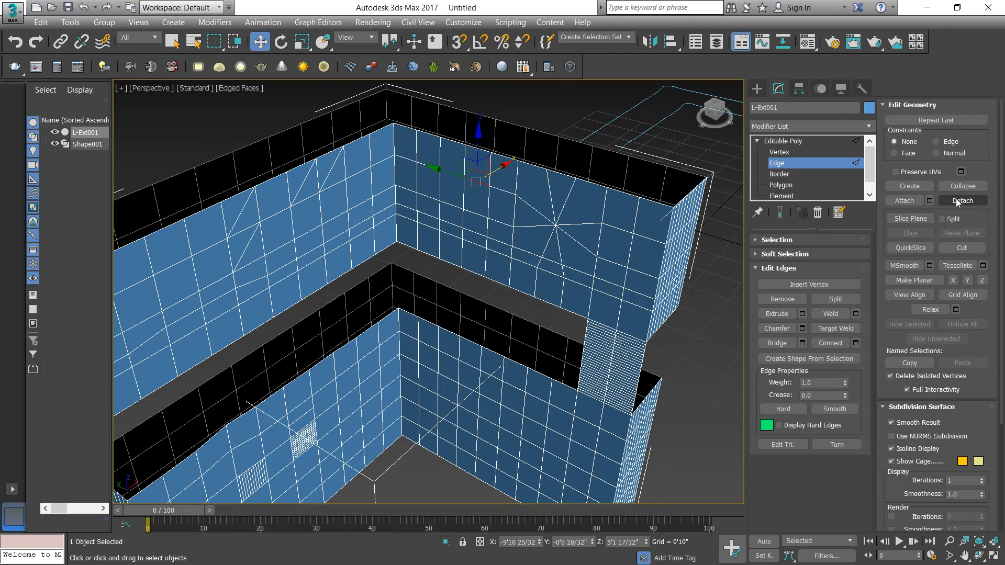
pyautogui.press('z')
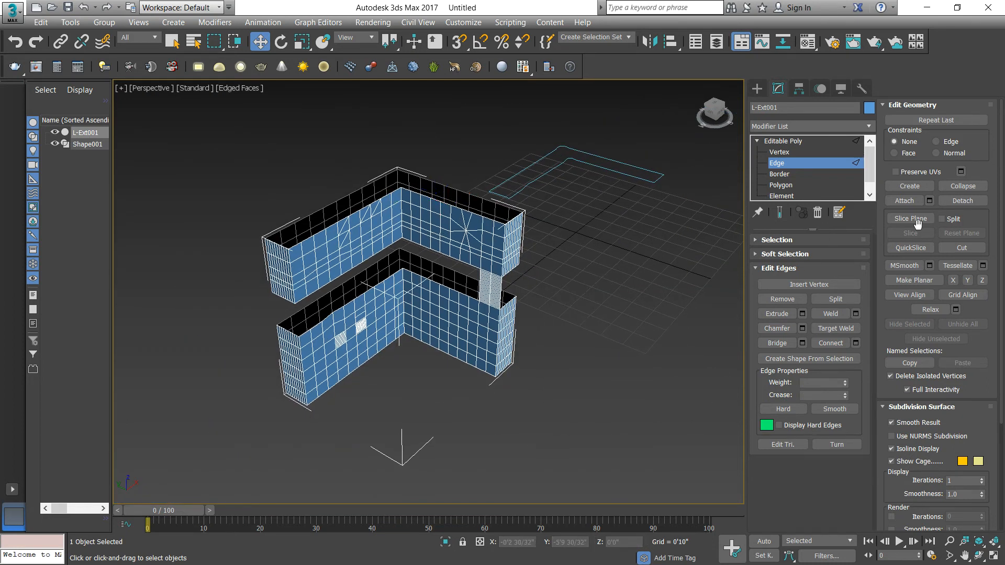
# - With Split enabled, lower the slice plane to about Z 1'0 29/32" through the lower wall and slice the mesh there
pyautogui.scroll(5, 408, 273)
pyautogui.moveTo(419, 254); pyautogui.dragTo(459, 275, button='middle')
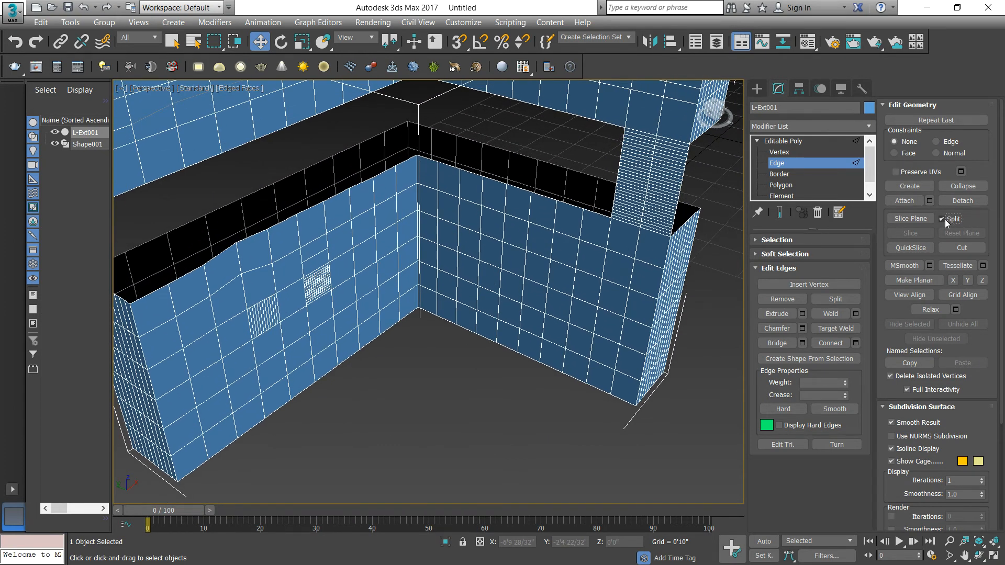
pyautogui.click(910, 219)
pyautogui.scroll(-5, 513, 293)
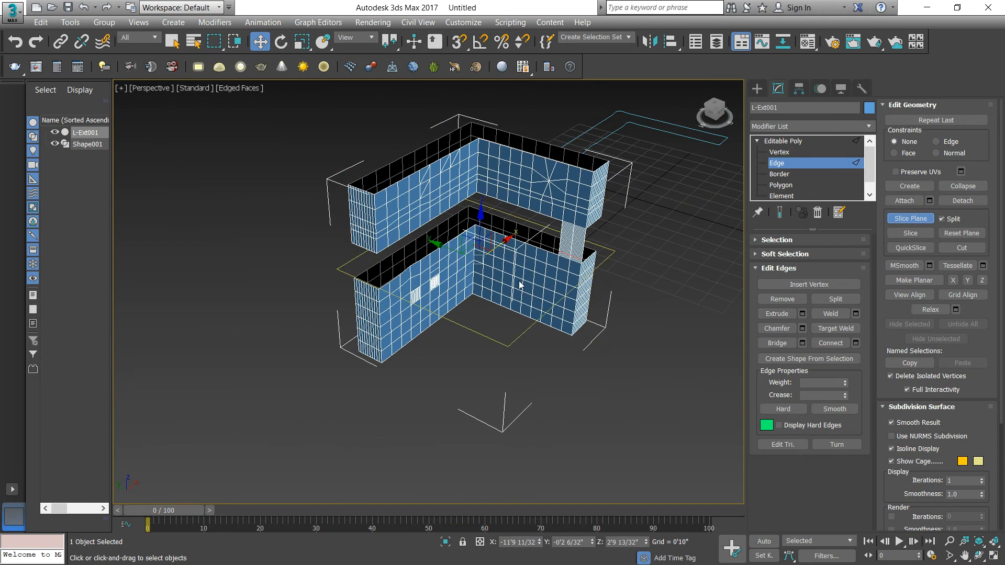
pyautogui.moveTo(479, 234); pyautogui.dragTo(482, 267)
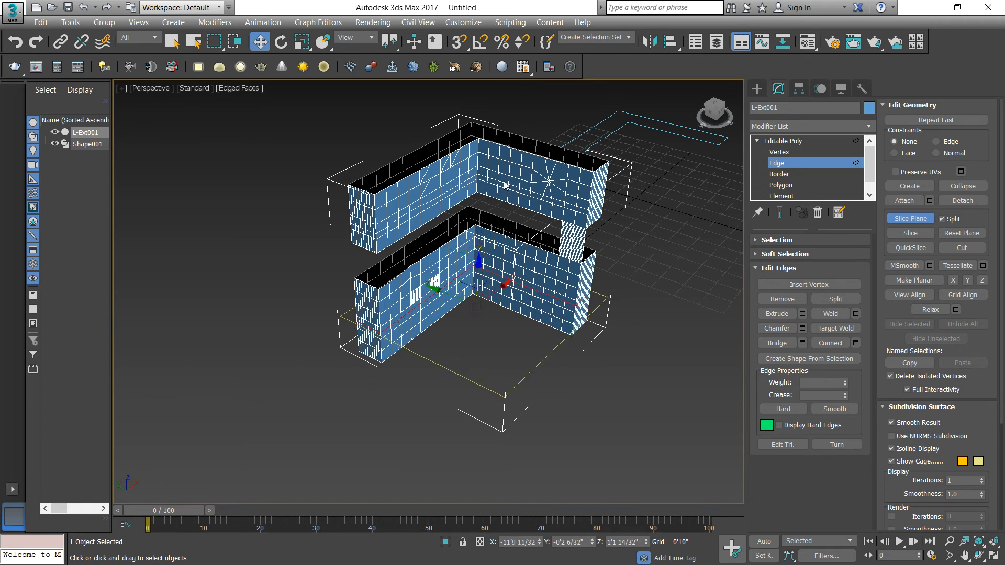
pyautogui.scroll(3, 490, 261)
pyautogui.moveTo(469, 295); pyautogui.dragTo(485, 306)
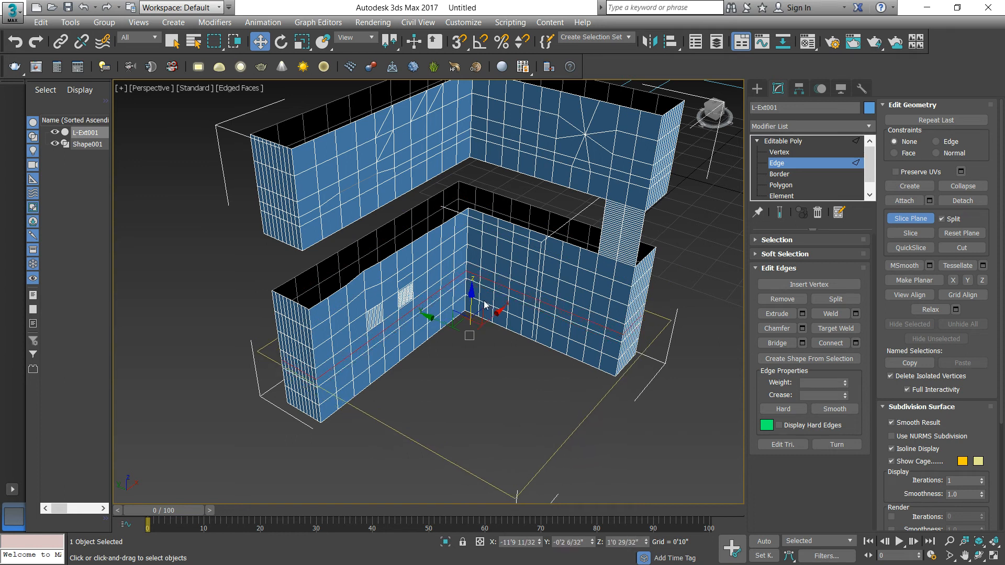
pyautogui.click(911, 235)
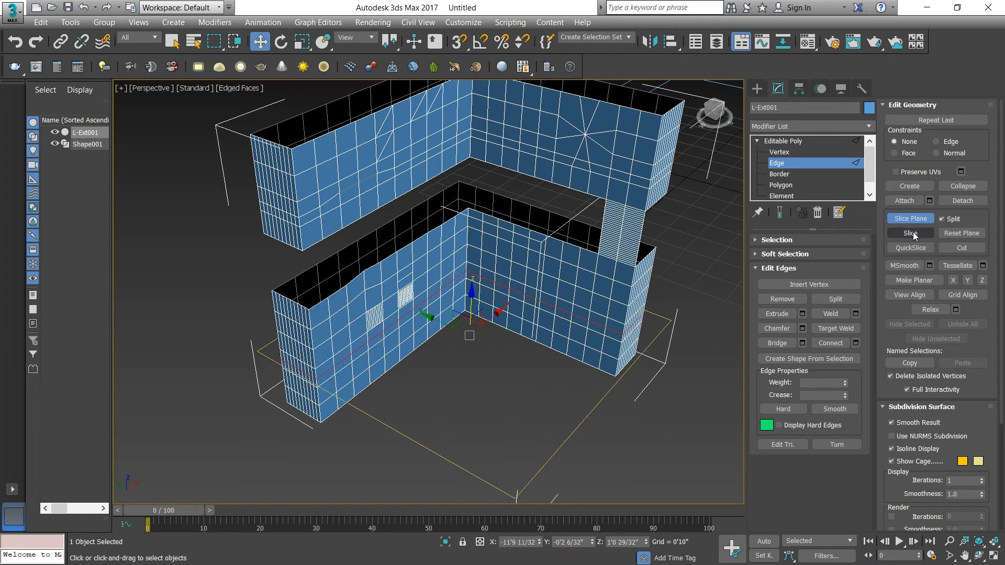
pyautogui.click(914, 236)
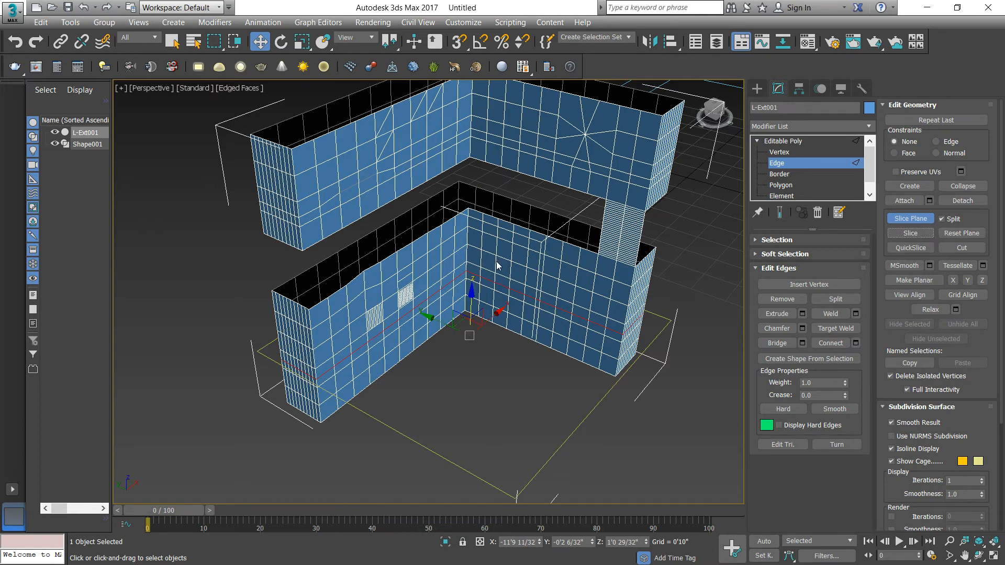
# - Leave slice plane mode, reselect the L-Ext wall object and switch its Editable Poly to Element level
pyautogui.scroll(-4, 527, 341)
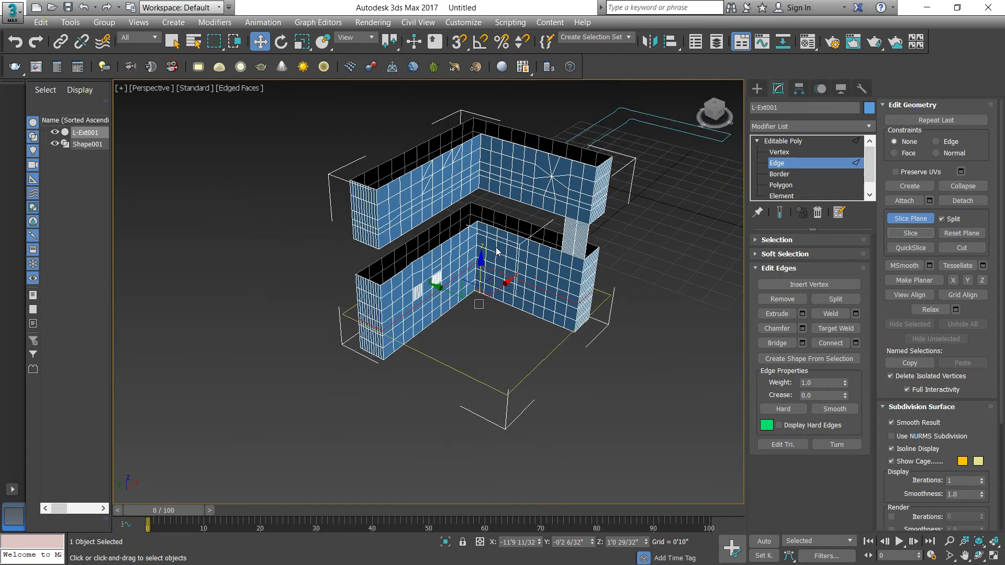
pyautogui.click(757, 88)
pyautogui.click(630, 214)
pyautogui.scroll(5, 428, 290)
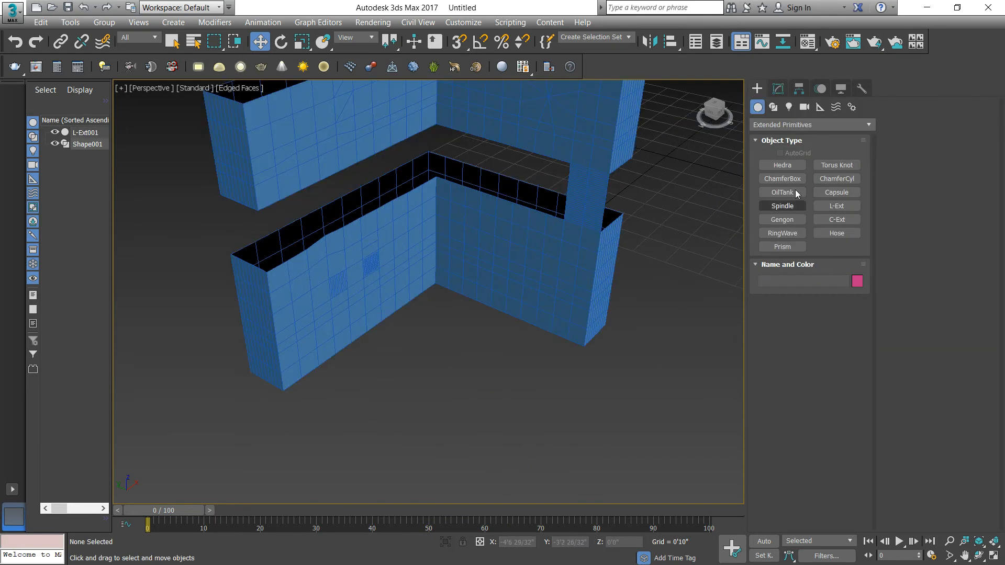
pyautogui.click(527, 233)
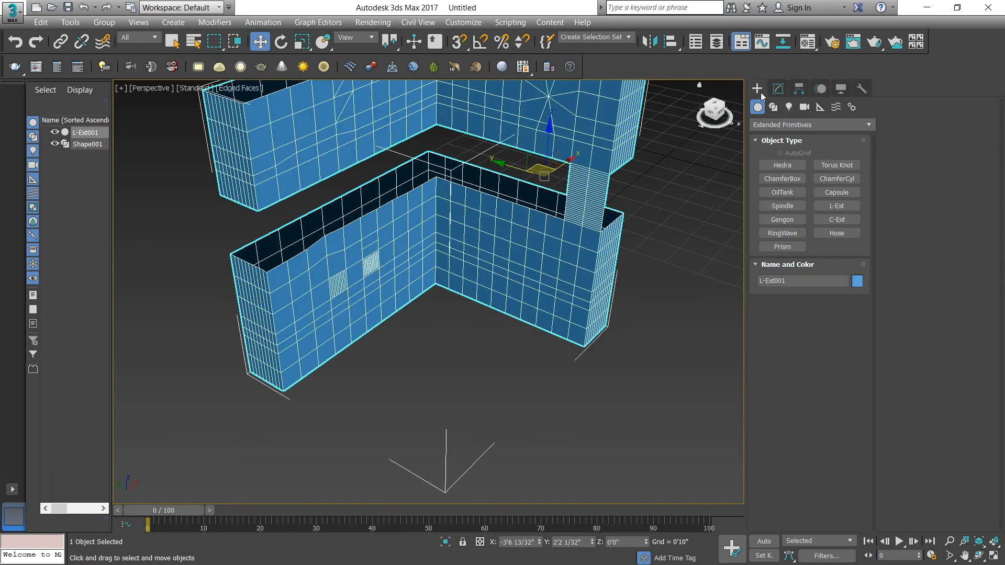
pyautogui.click(778, 89)
pyautogui.click(780, 194)
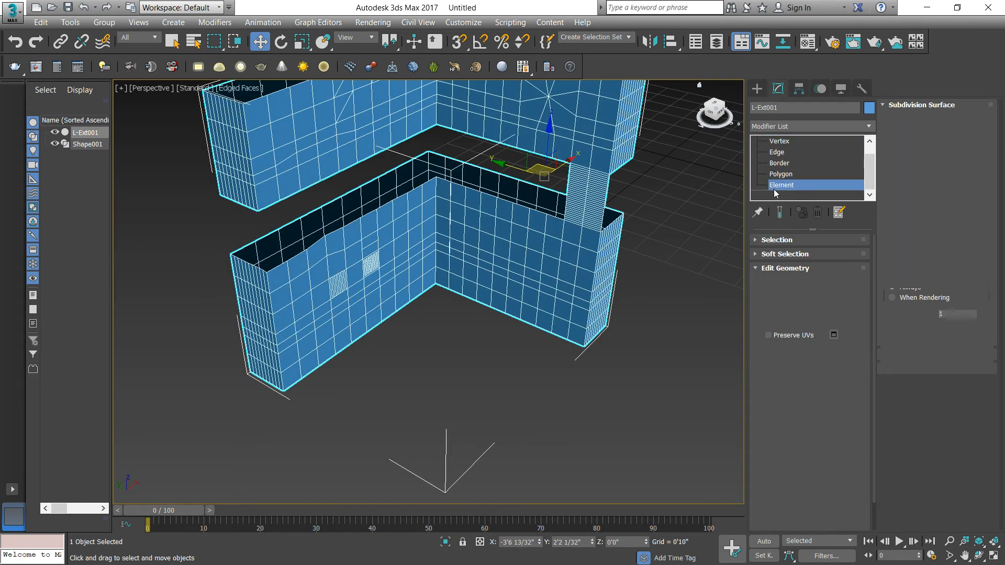
# - Select the sliced-off bottom strip as an element and move it about 1'3 30/32" down along the Z axis
pyautogui.click(467, 215)
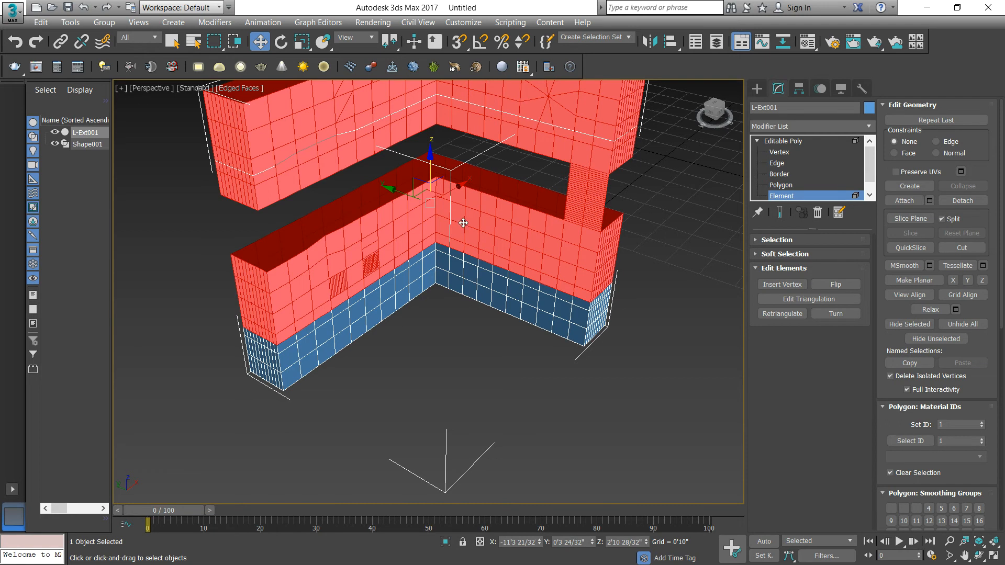
pyautogui.moveTo(460, 220); pyautogui.dragTo(446, 258, button='middle')
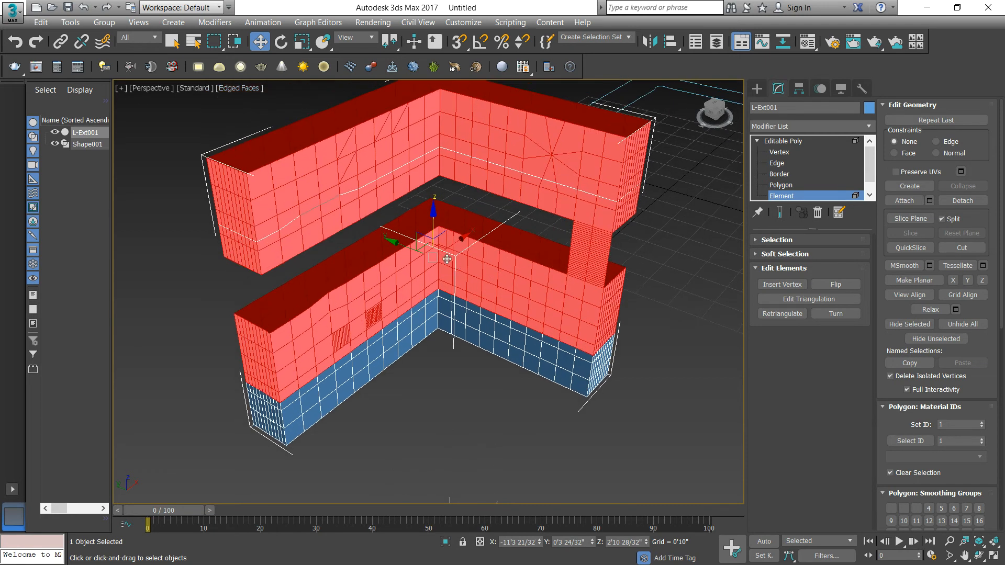
pyautogui.click(466, 333)
pyautogui.moveTo(457, 368); pyautogui.dragTo(447, 326, button='middle')
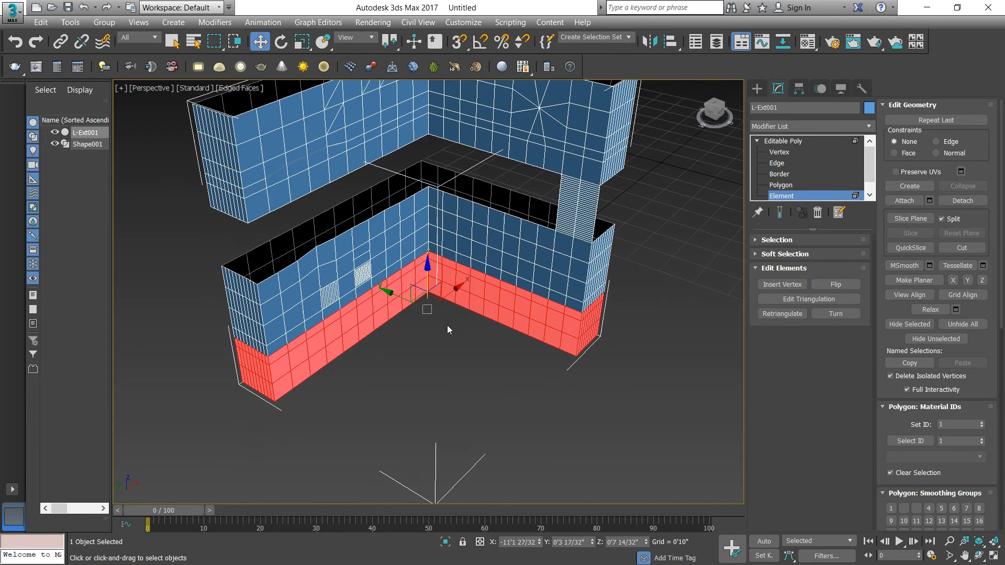
pyautogui.moveTo(436, 286); pyautogui.dragTo(441, 328, button='middle')
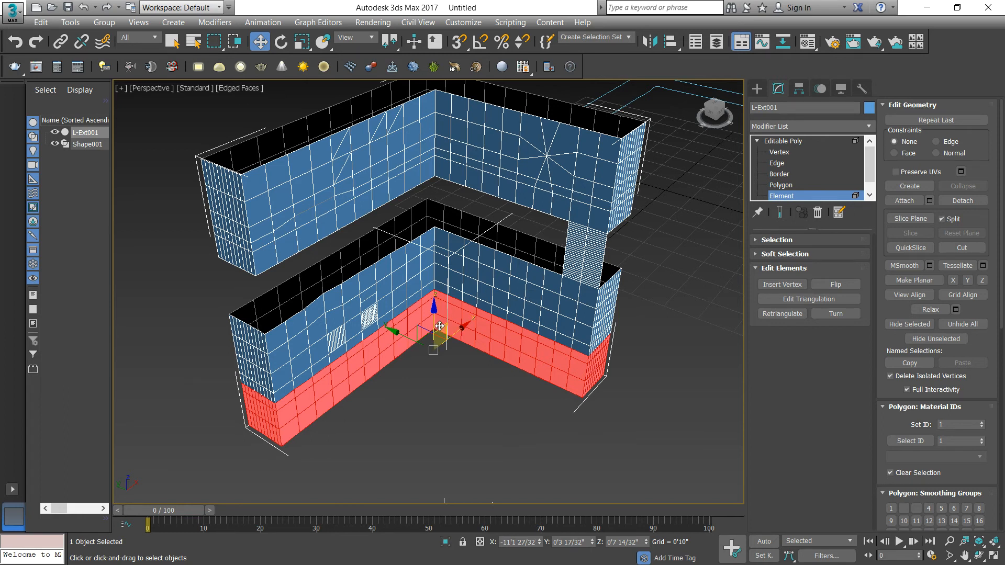
pyautogui.moveTo(434, 325); pyautogui.dragTo(434, 370)
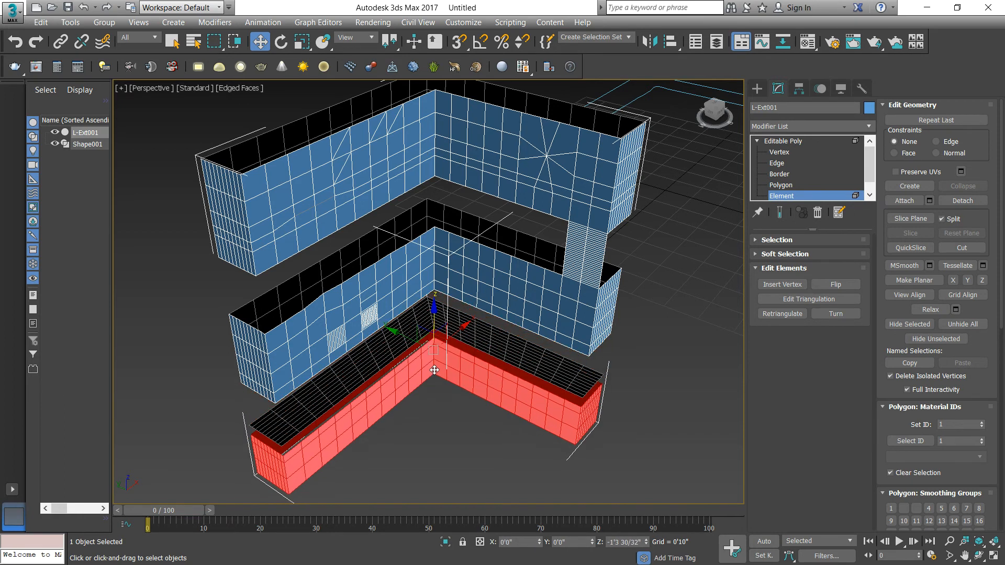
# - Deselect the lowered strip, inspect the separated wall pieces from a lower angle and return to Edge level
pyautogui.click(642, 413)
pyautogui.moveTo(409, 365); pyautogui.dragTo(409, 328, button='middle')
pyautogui.keyDown('alt'); pyautogui.moveTo(349, 392); pyautogui.dragTo(329, 345, button='middle'); pyautogui.keyUp('alt')
pyautogui.moveTo(361, 198); pyautogui.dragTo(366, 228, button='middle')
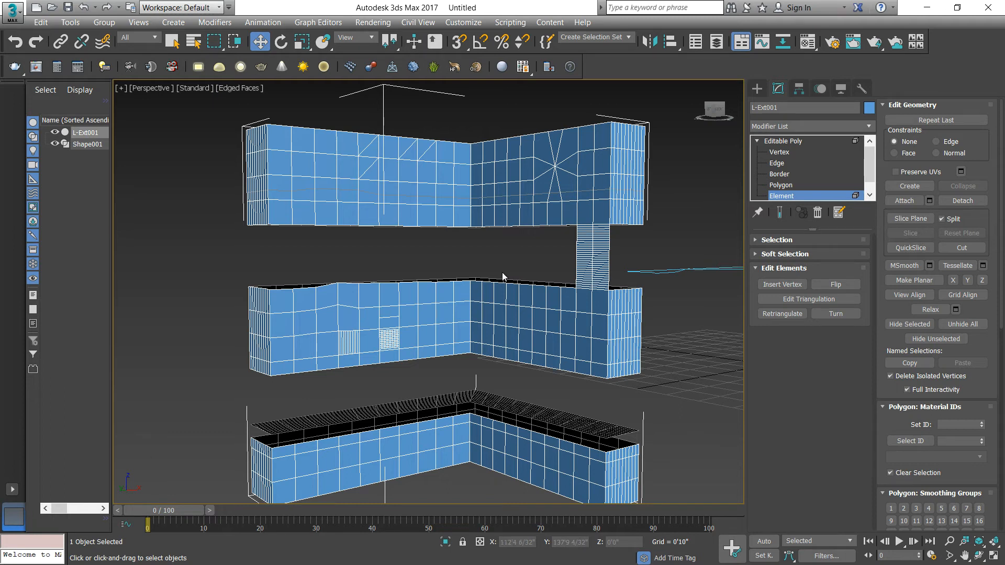
pyautogui.click(780, 164)
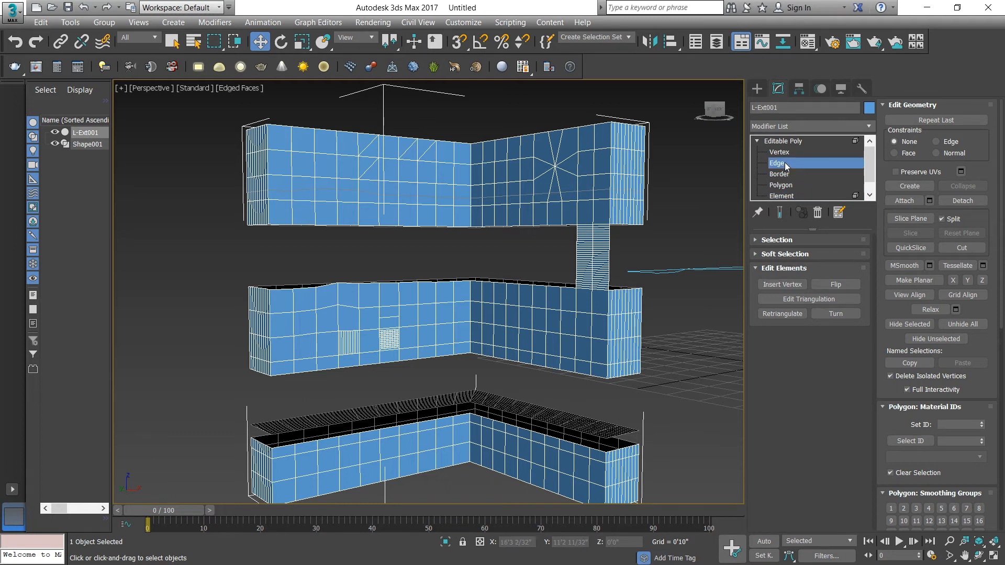
pyautogui.click(911, 247)
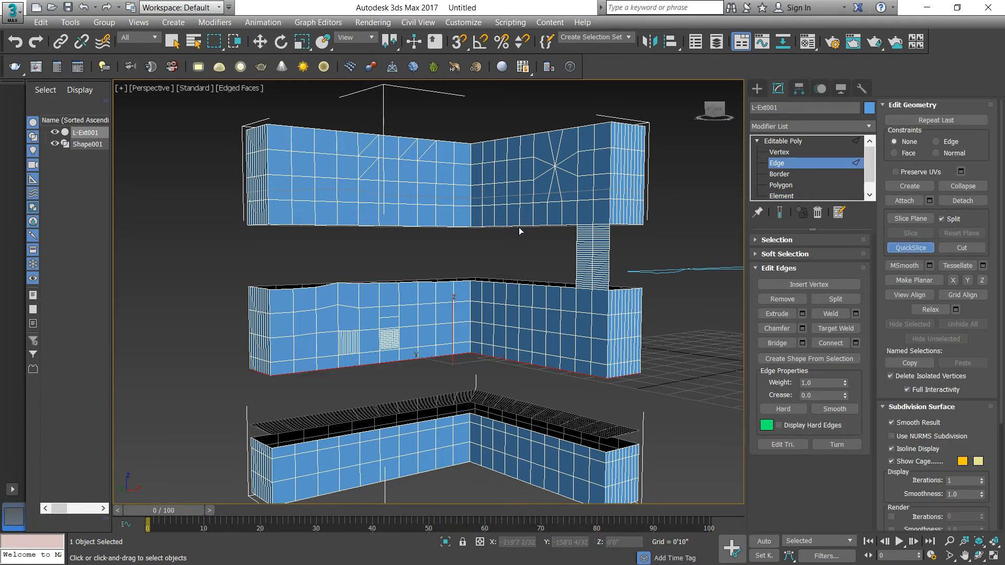
pyautogui.keyDown('alt'); pyautogui.moveTo(332, 265); pyautogui.dragTo(336, 285, button='middle'); pyautogui.keyUp('alt')
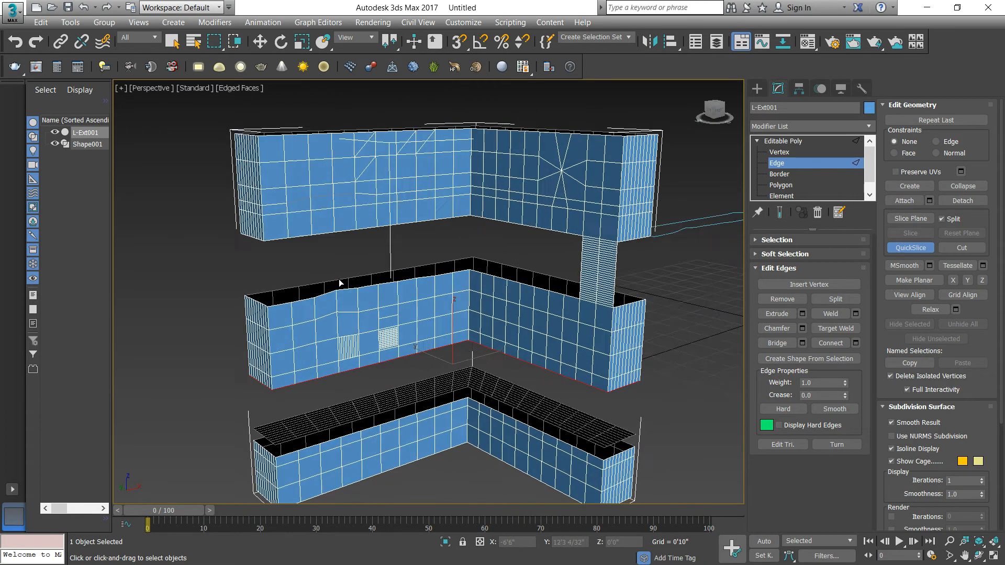
pyautogui.click(193, 319)
pyautogui.click(209, 303)
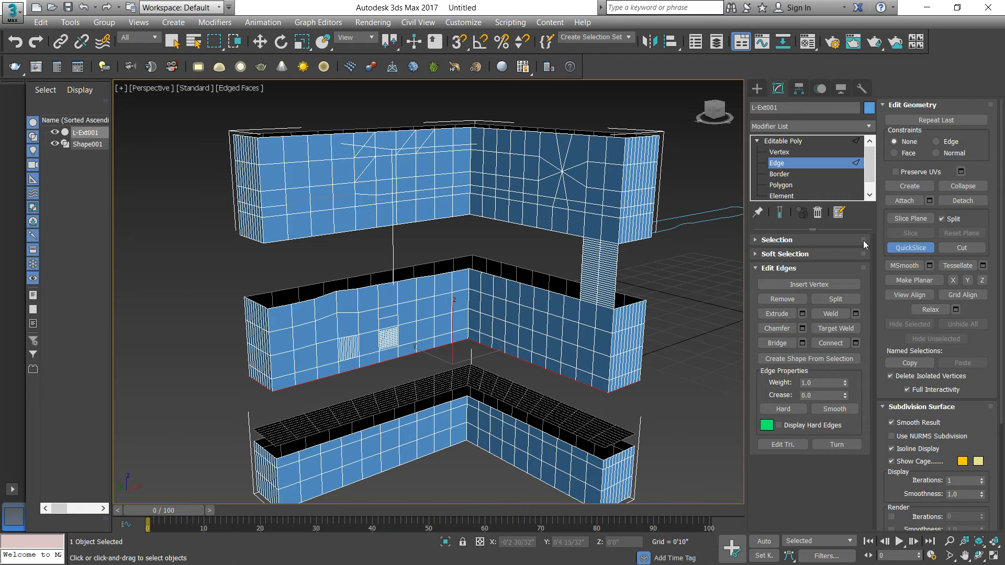
pyautogui.click(895, 246)
# - Clear the edge selection and QuickSlice the mesh diagonally from the middle wall's inner upper corner to its far lower corner
pyautogui.click(649, 311)
pyautogui.click(714, 286)
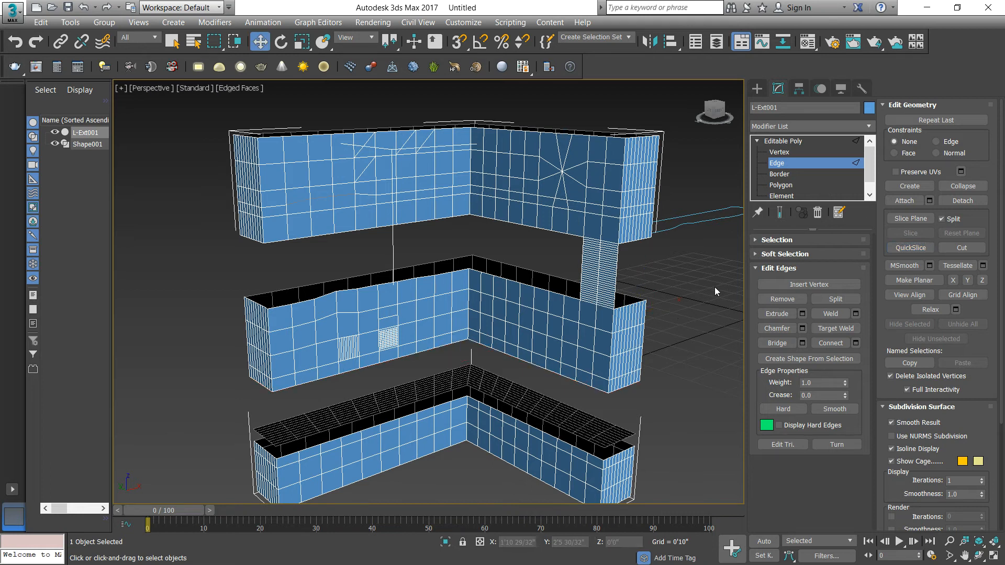
pyautogui.click(910, 249)
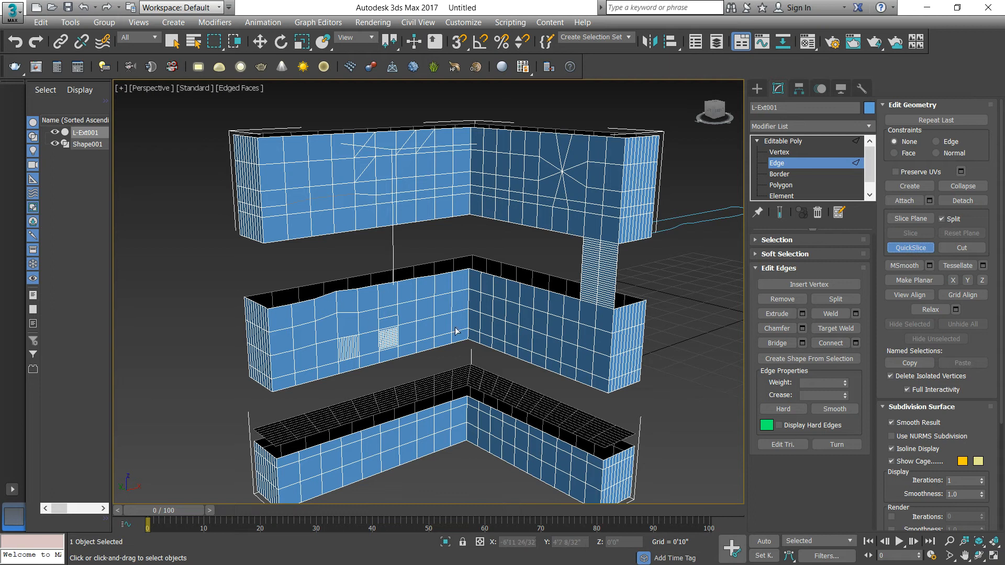
pyautogui.keyDown('alt'); pyautogui.moveTo(411, 369); pyautogui.dragTo(456, 378, button='middle'); pyautogui.keyUp('alt')
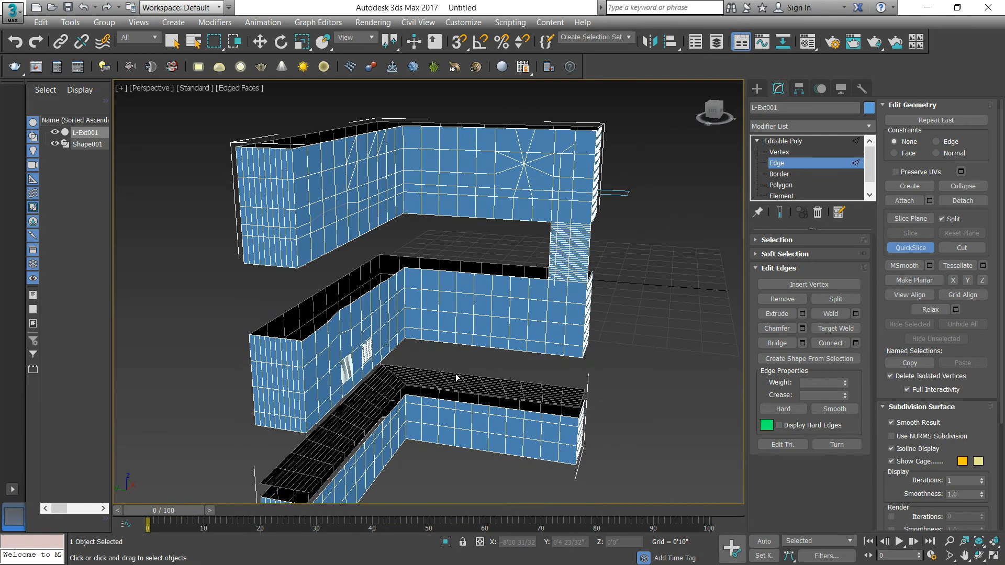
pyautogui.click(406, 269)
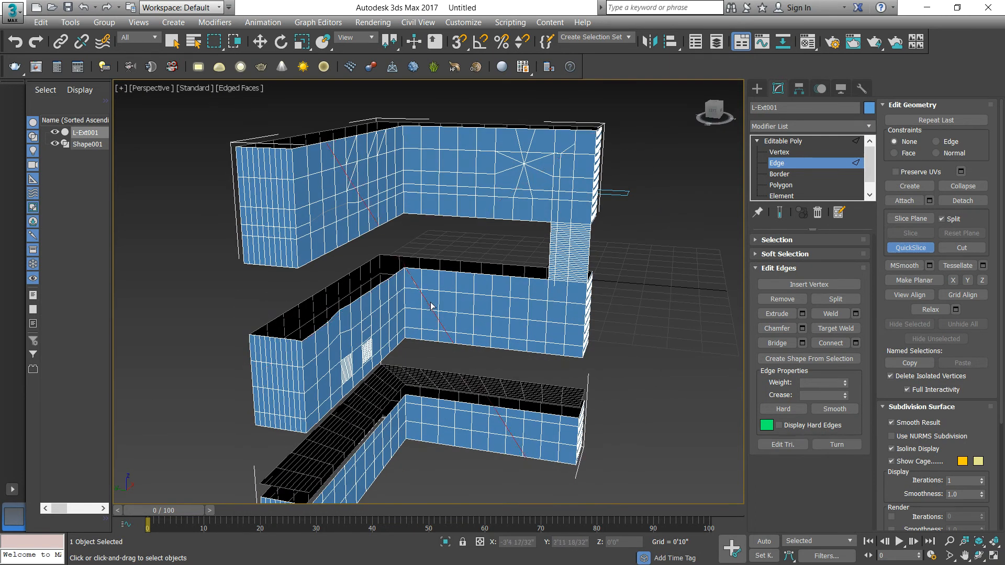
pyautogui.click(540, 339)
pyautogui.click(914, 248)
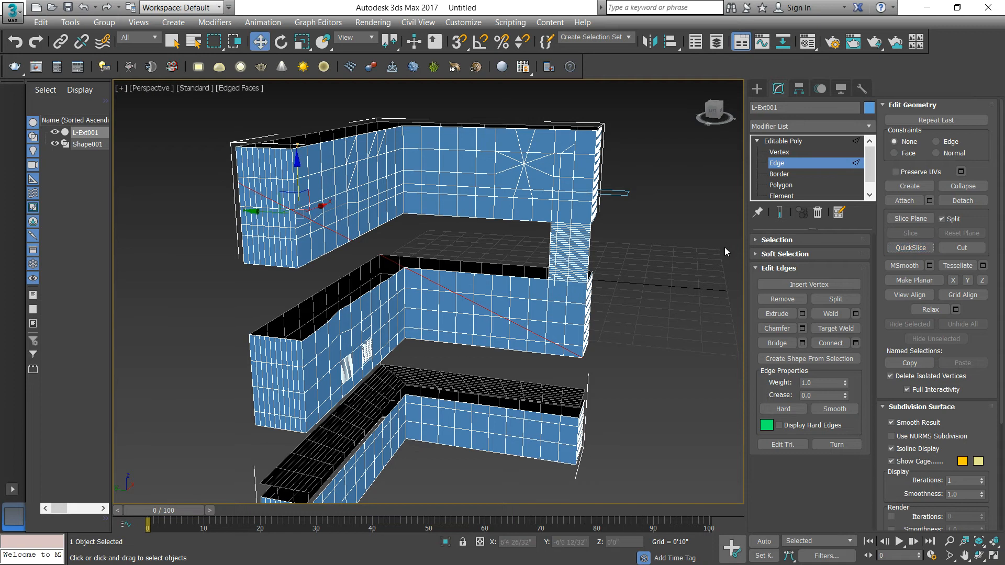
# - Switch to Element level and select the pieces below and above the diagonal slice in turn, ending on the upper one
pyautogui.click(781, 195)
pyautogui.click(547, 298)
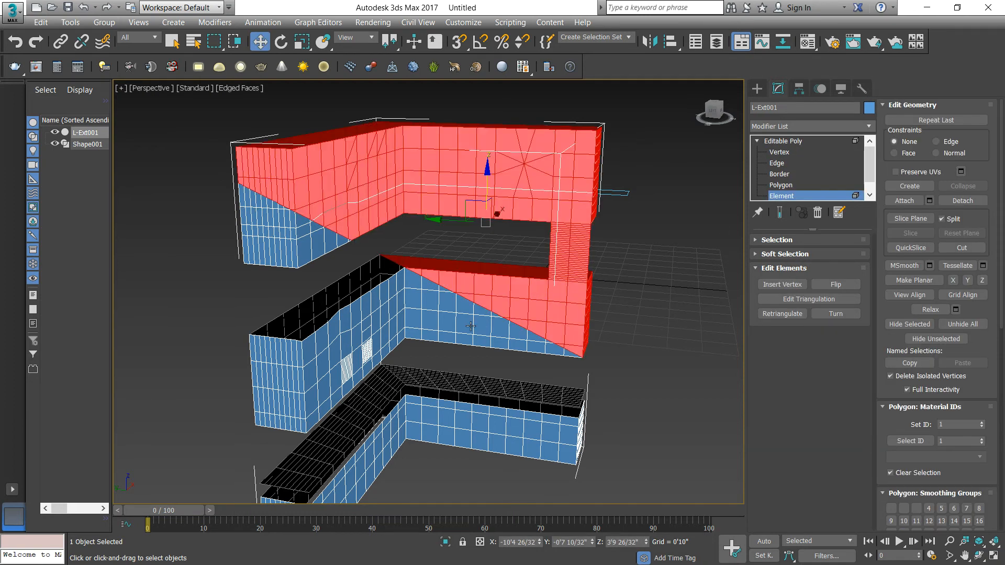
pyautogui.click(464, 327)
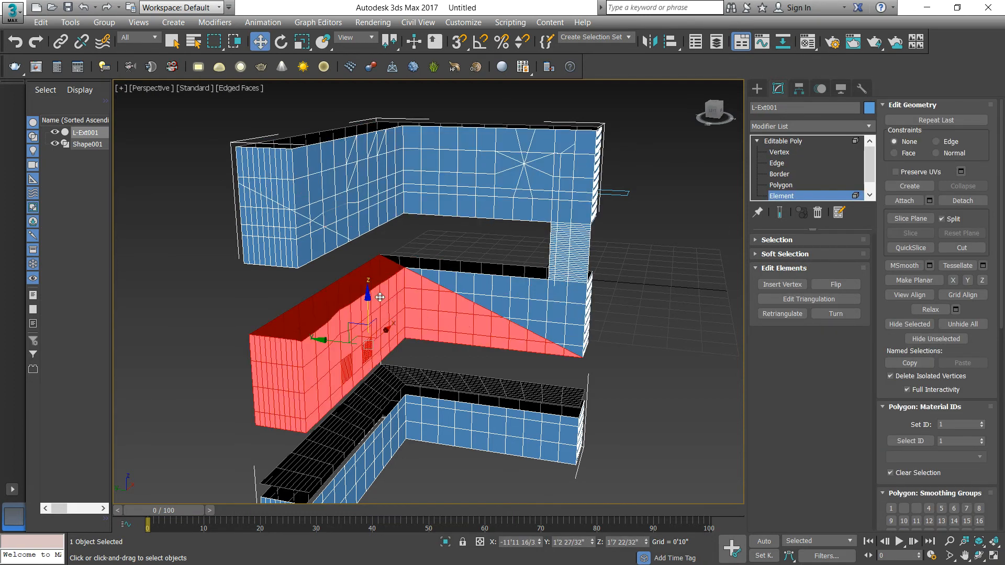
pyautogui.click(534, 267)
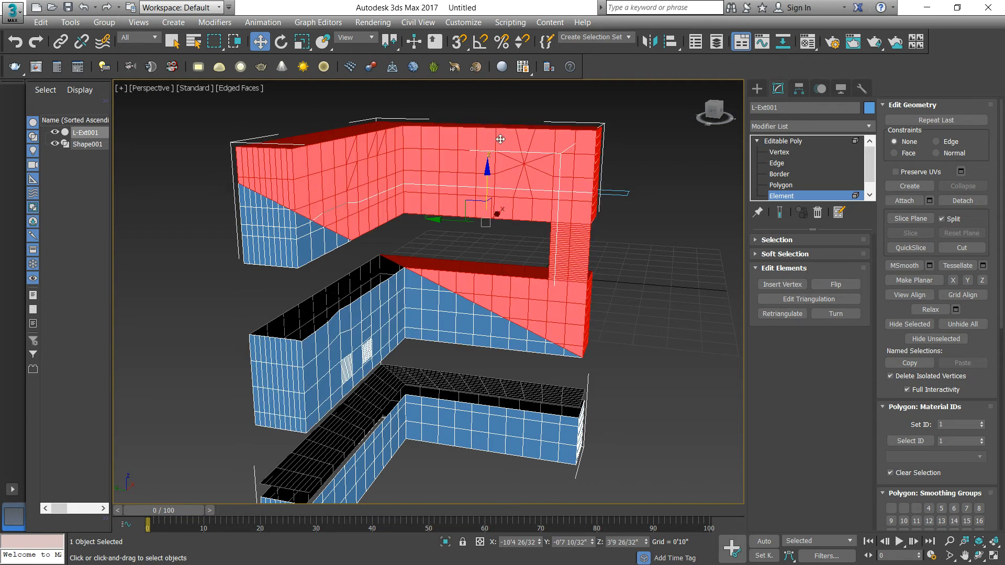
# - Try raising the upper sliced element about 6" along Z, undo the move and clear the selection
pyautogui.moveTo(502, 172); pyautogui.dragTo(503, 171)
pyautogui.click(648, 322)
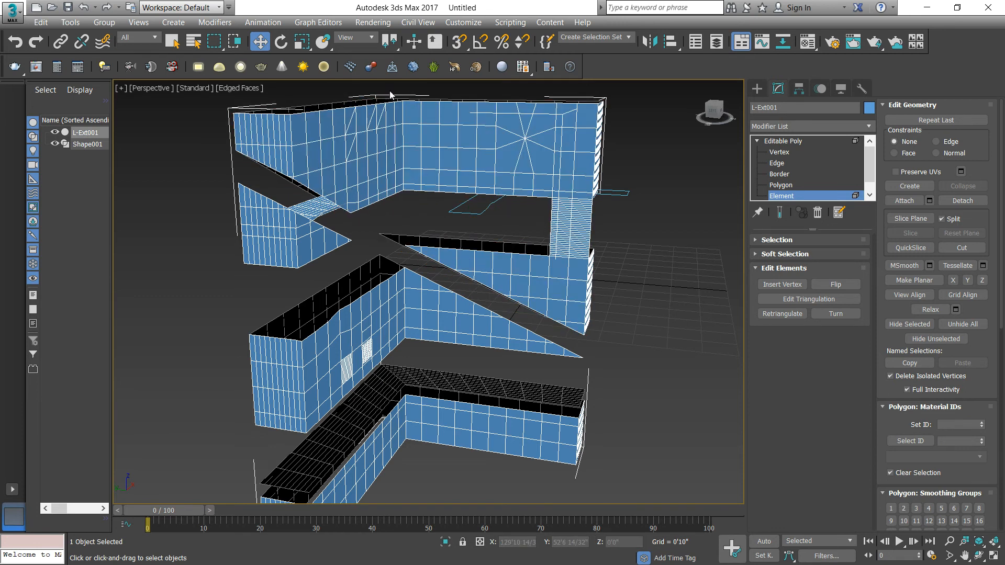
pyautogui.hotkey('ctrl', 'z')
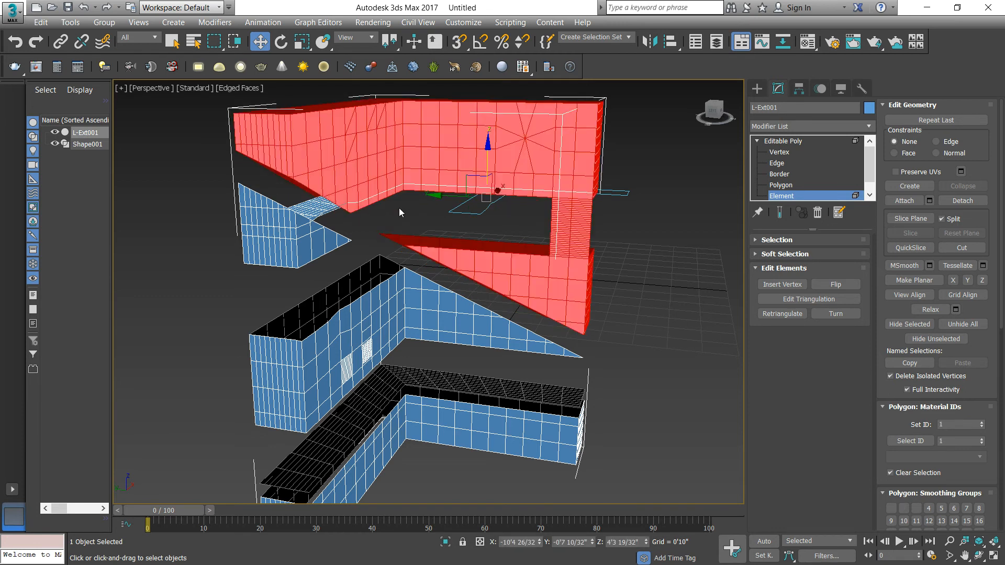
pyautogui.hotkey('ctrl', 'z')
pyautogui.click(645, 278)
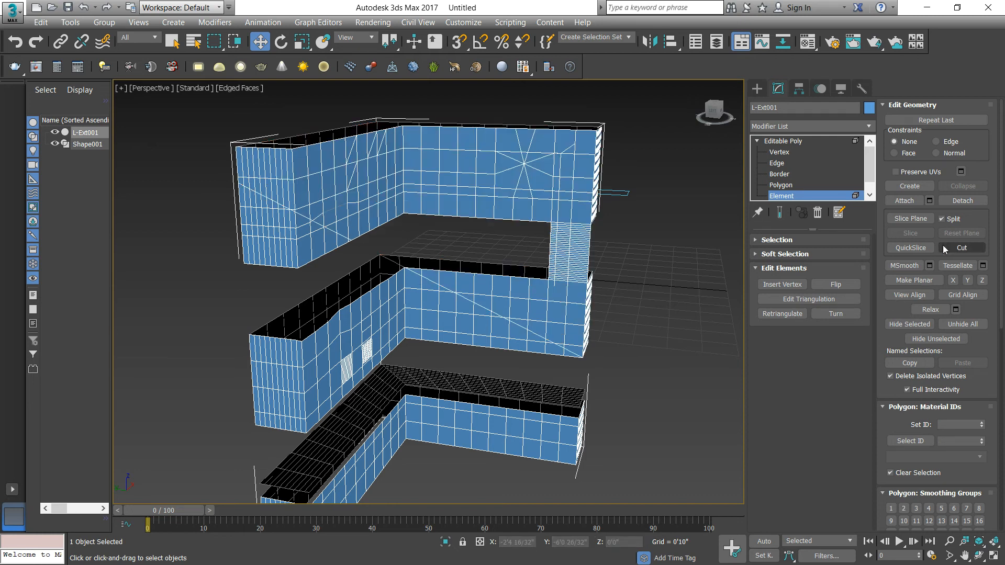
# - With the Cut tool, cut a large diamond outline into the middle wall's wing just below the hatched connector
pyautogui.click(961, 248)
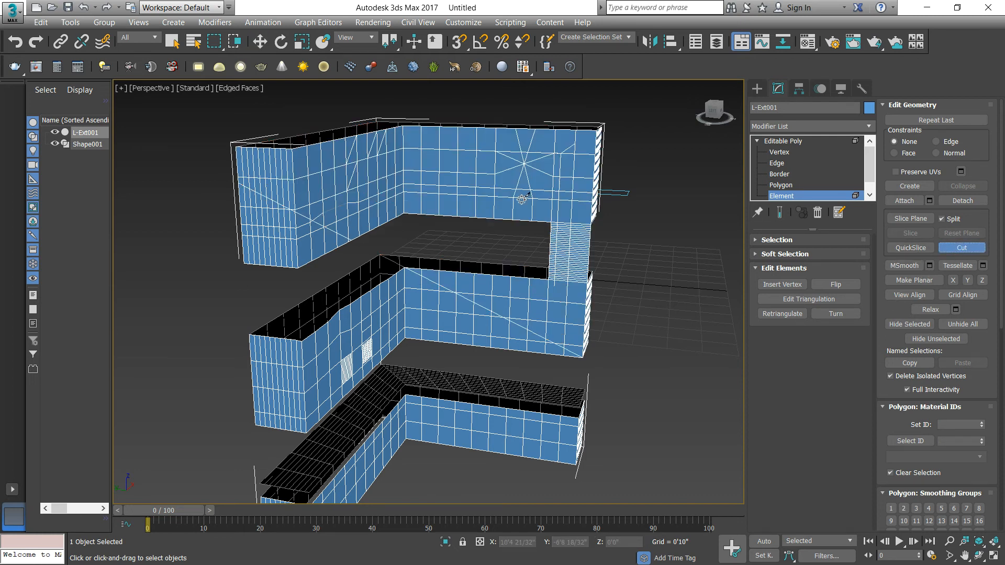
pyautogui.scroll(3, 513, 313)
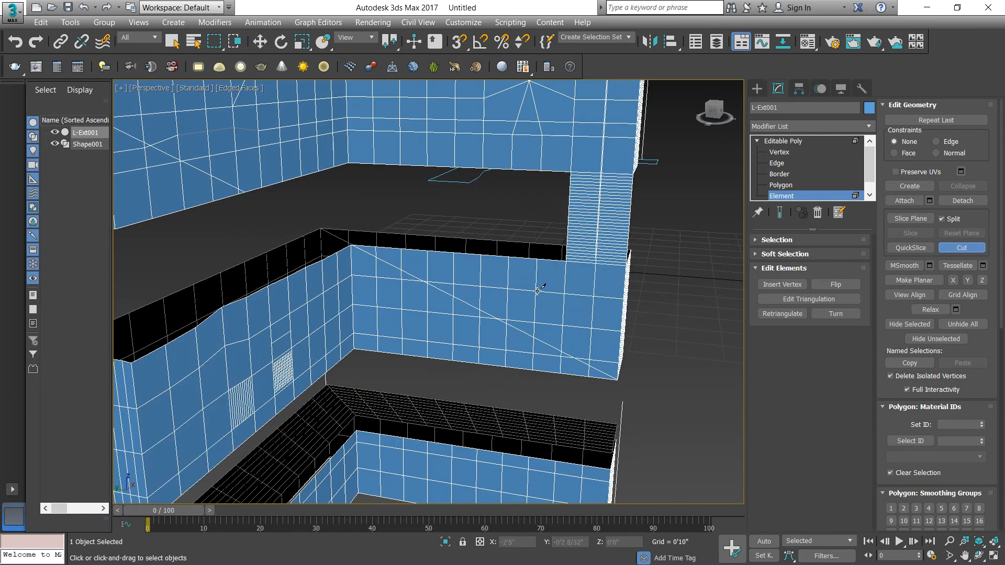
pyautogui.click(536, 290)
pyautogui.click(550, 313)
pyautogui.click(574, 299)
pyautogui.click(560, 272)
pyautogui.click(537, 292)
pyautogui.click(562, 273)
# - Cut a smaller V-shaped outline beside the large diamond, in the upper rows of the same wall wing
pyautogui.click(473, 285)
pyautogui.click(504, 263)
pyautogui.click(474, 285)
pyautogui.click(494, 304)
# - Cut two small closed diamonds side by side in the lower rows of the wing, nearest the inner corner
pyautogui.moveTo(403, 317); pyautogui.dragTo(425, 301, button='middle')
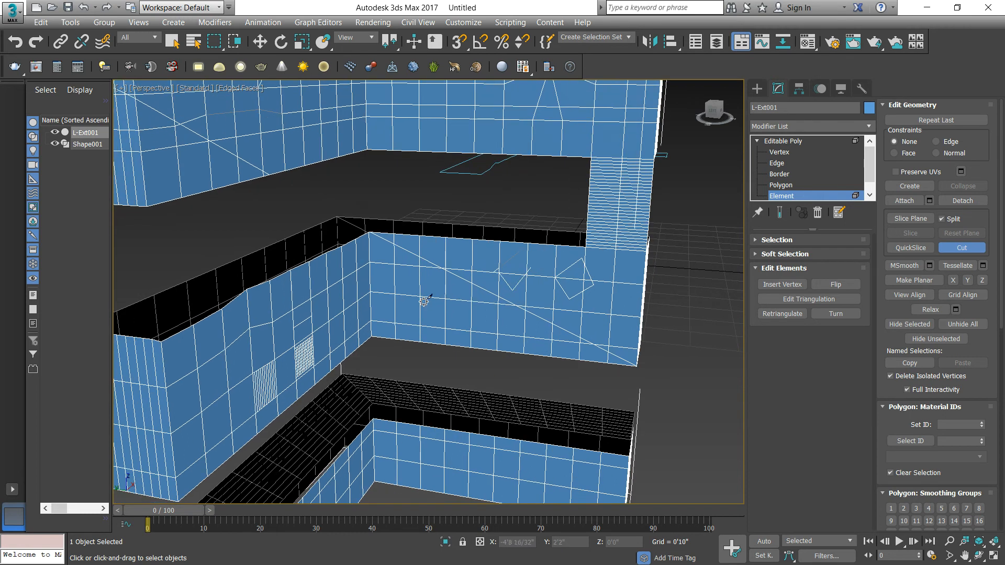
pyautogui.click(407, 297)
pyautogui.click(396, 308)
pyautogui.click(405, 323)
pyautogui.click(419, 312)
pyautogui.click(406, 296)
pyautogui.click(445, 312)
pyautogui.click(458, 328)
pyautogui.click(468, 315)
pyautogui.click(458, 300)
# - Cut a third small diamond in line with the other two, farther from the inner corner, and leave the Cut tool
pyautogui.click(510, 308)
pyautogui.click(497, 321)
pyautogui.click(510, 335)
pyautogui.click(525, 317)
pyautogui.click(509, 309)
pyautogui.click(964, 250)
# - At Polygon level, select the polygons inside the cut diamonds one after another to check them, and deselect everything
pyautogui.click(780, 185)
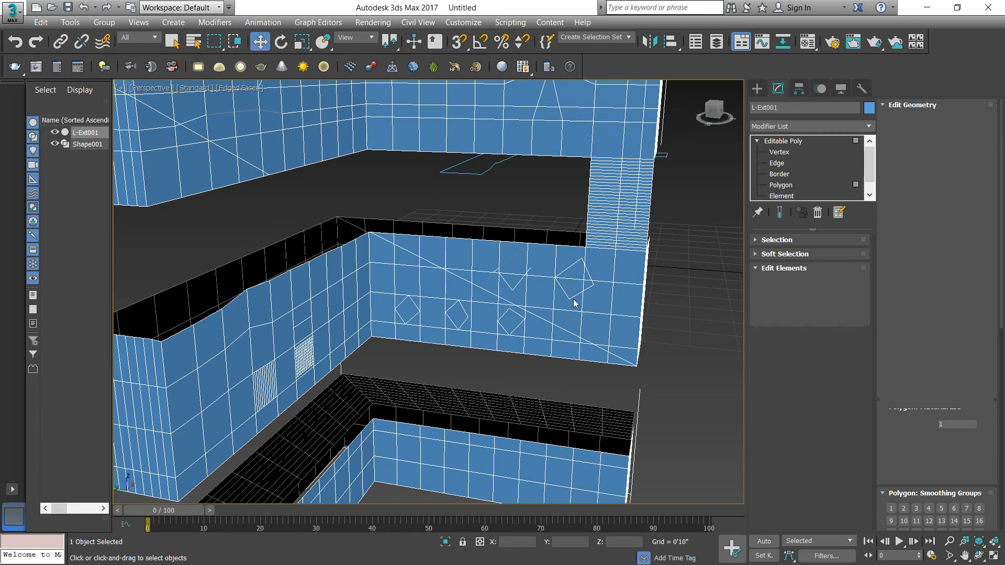
pyautogui.click(571, 274)
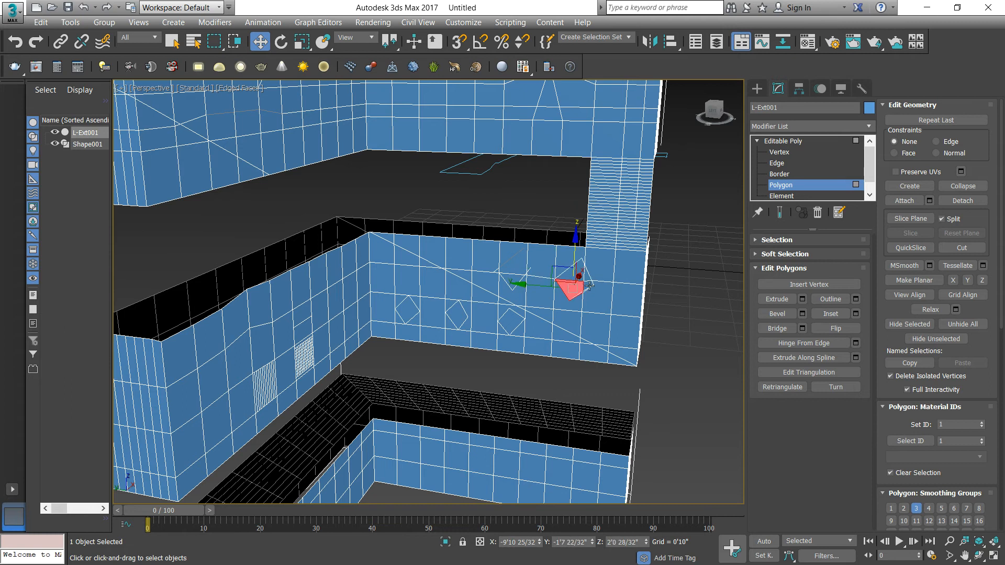
pyautogui.click(513, 320)
pyautogui.click(459, 313)
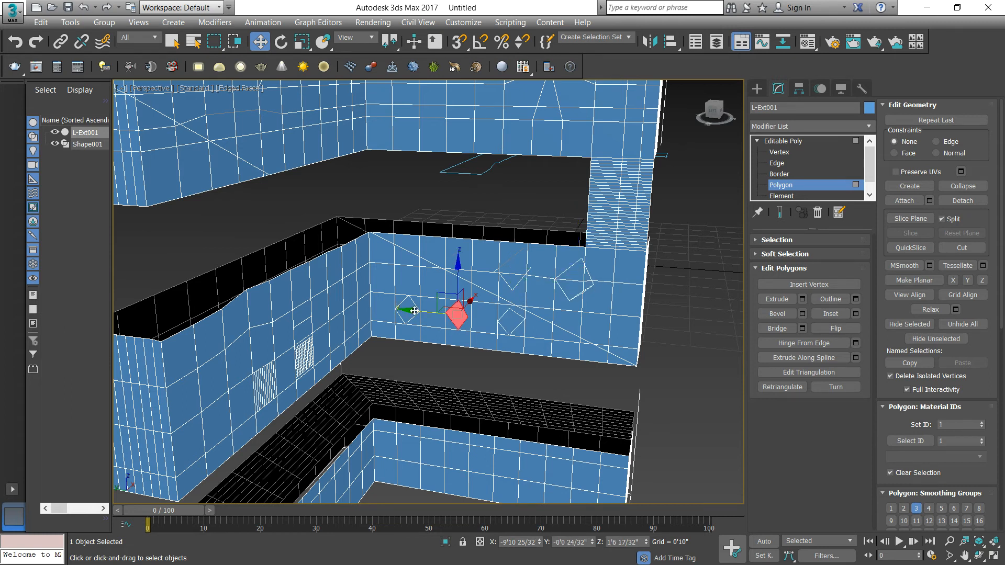
pyautogui.click(409, 305)
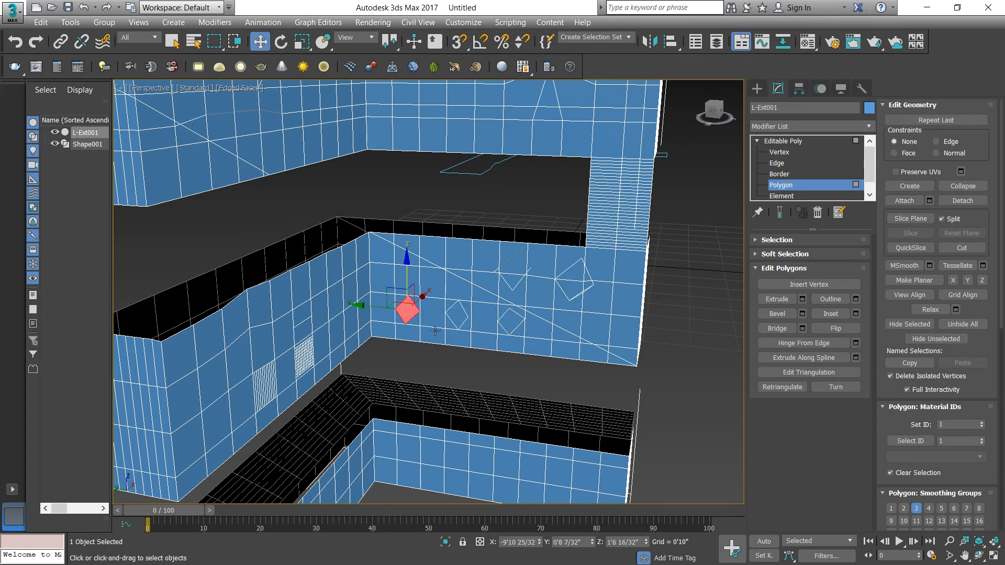
pyautogui.click(503, 322)
pyautogui.click(459, 318)
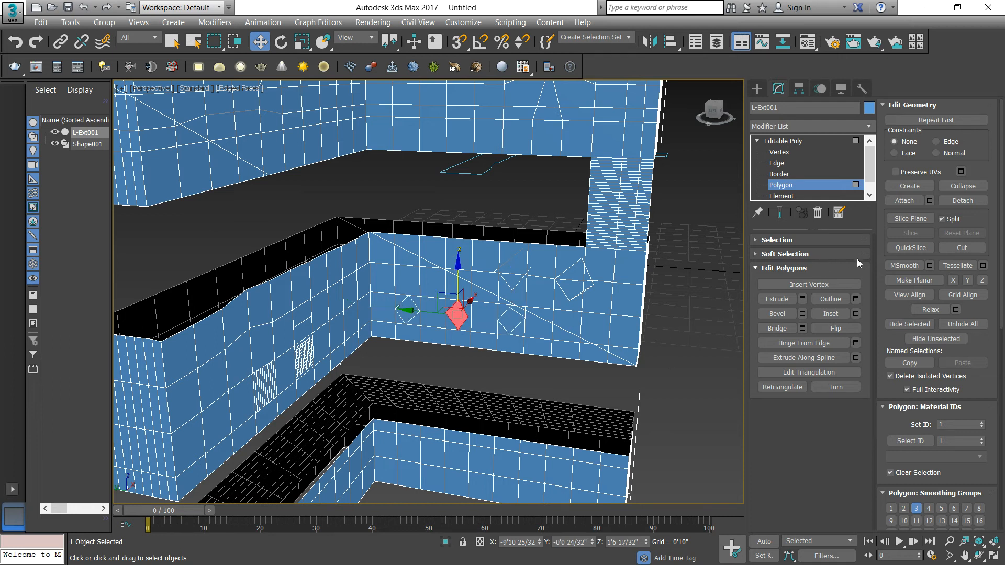
pyautogui.scroll(-4, 386, 294)
pyautogui.moveTo(387, 294); pyautogui.dragTo(414, 296, button='middle')
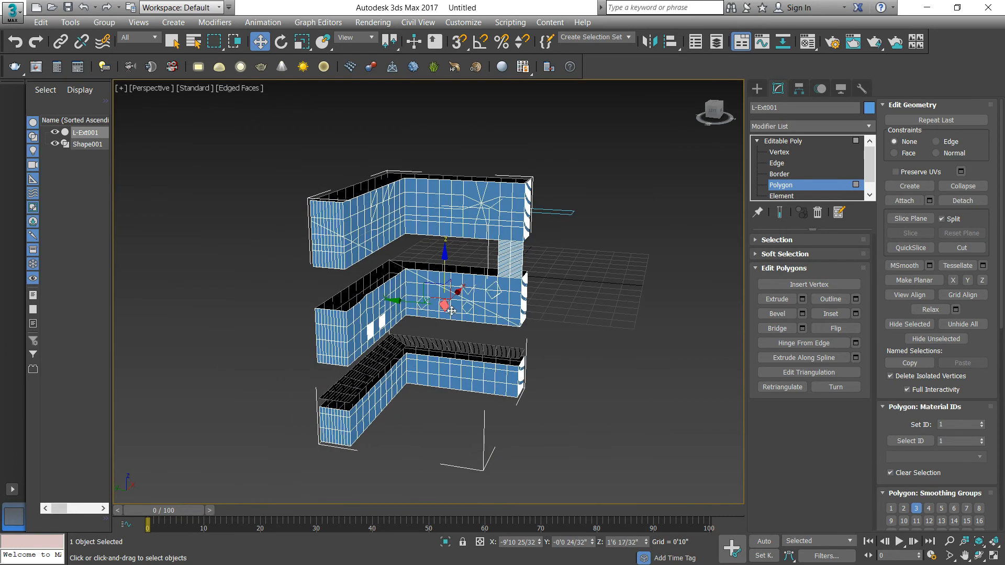
pyautogui.click(625, 339)
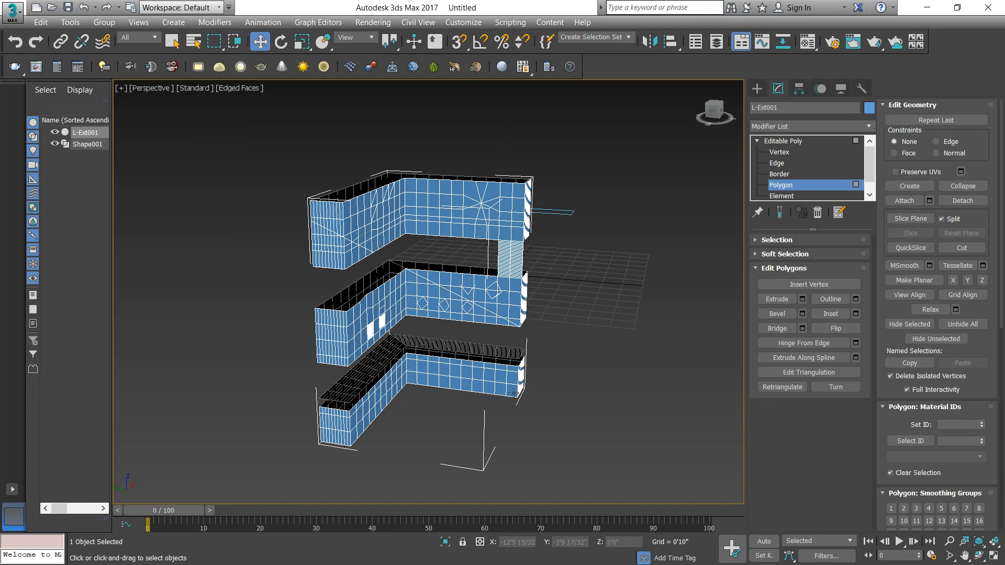
# - Return to Edge level and clear the selection of the newly cut edges
pyautogui.click(778, 163)
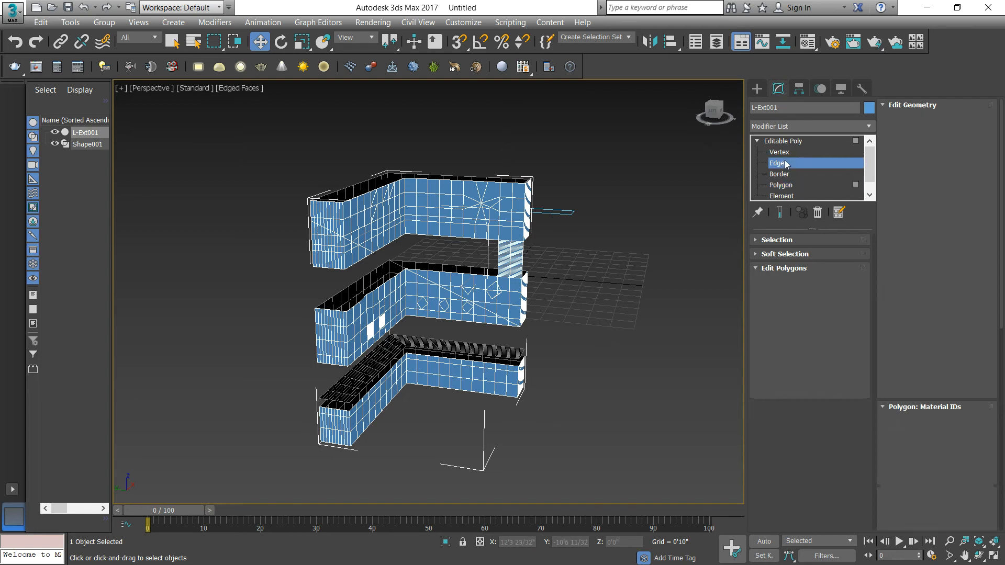
pyautogui.click(762, 241)
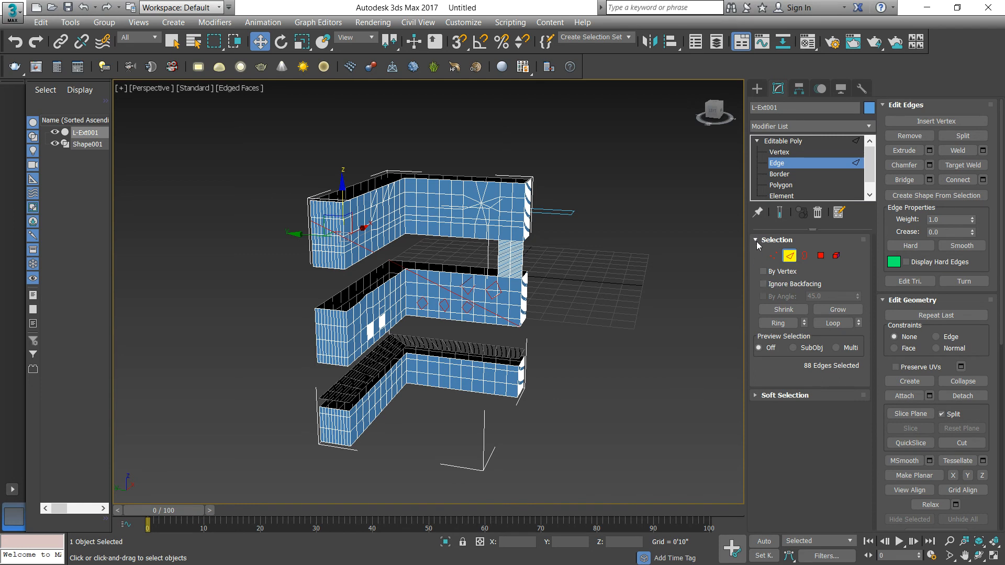
pyautogui.click(756, 240)
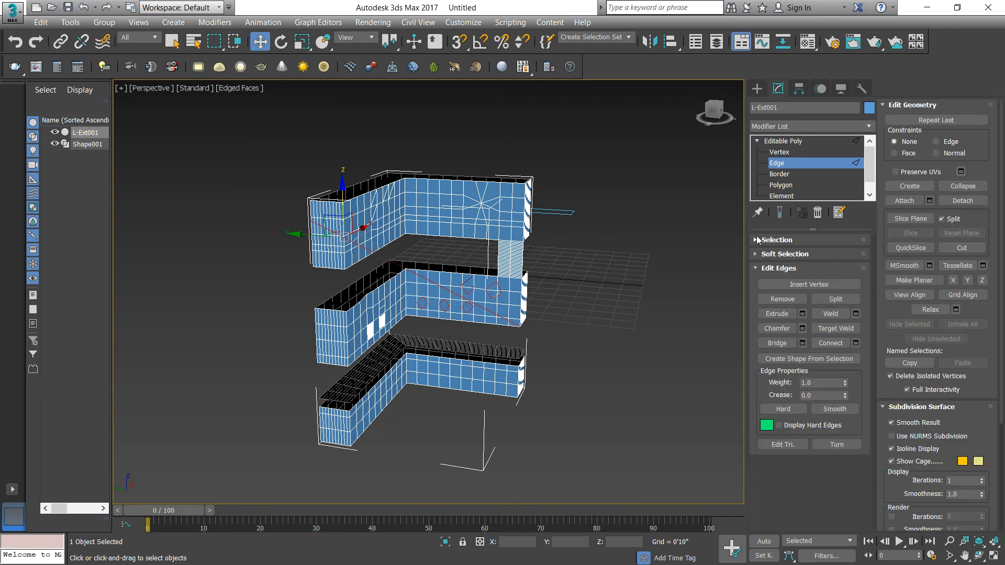
pyautogui.click(621, 290)
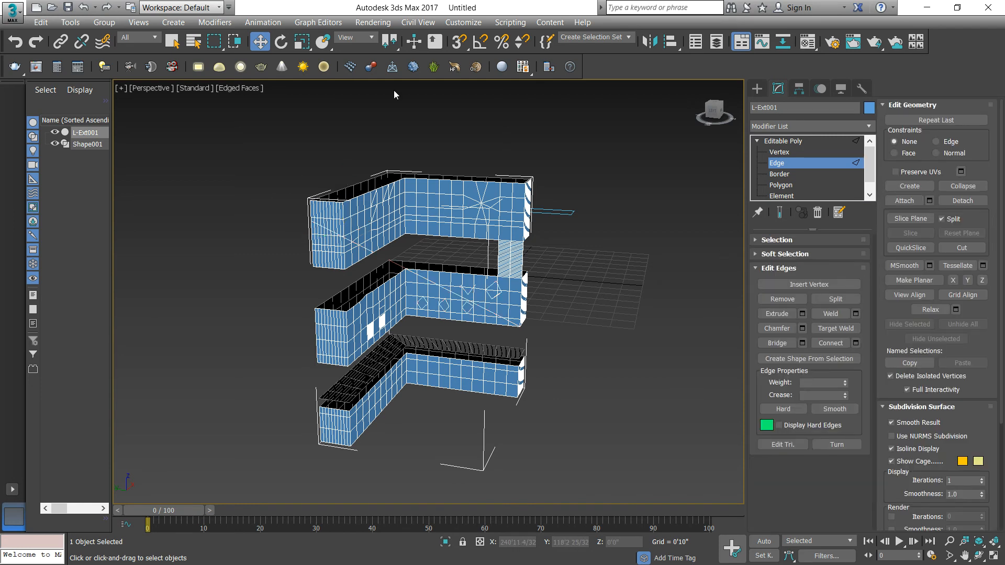
# - Select all edges of the three wall pieces and the connector, and apply MSmooth to them
pyautogui.keyDown('alt'); pyautogui.moveTo(415, 312); pyautogui.dragTo(391, 313, button='middle'); pyautogui.keyUp('alt')
pyautogui.moveTo(614, 454); pyautogui.dragTo(179, 128)
pyautogui.scroll(2, 473, 267)
pyautogui.scroll(-2, 473, 267)
pyautogui.moveTo(468, 267); pyautogui.dragTo(472, 278, button='middle')
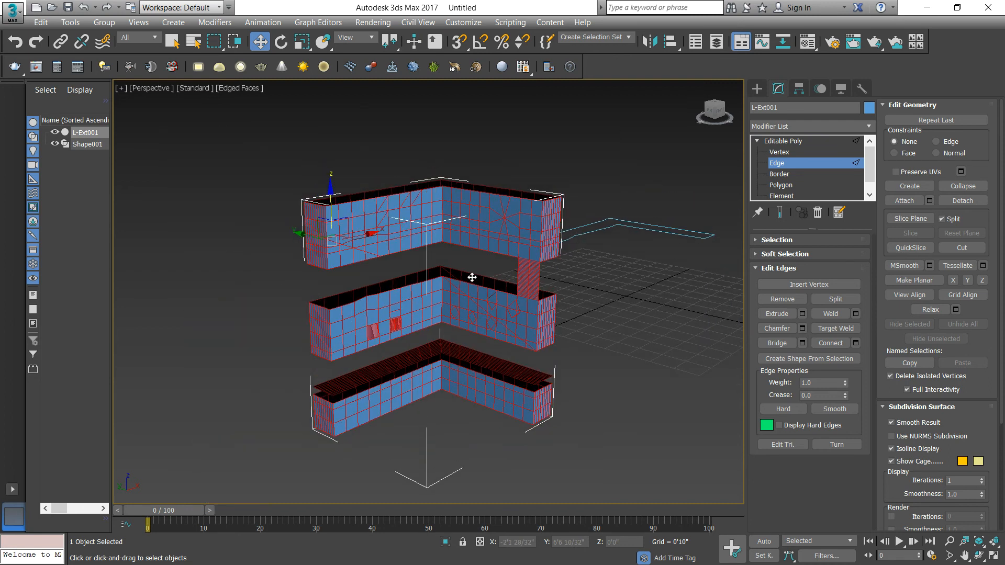
pyautogui.scroll(4, 472, 277)
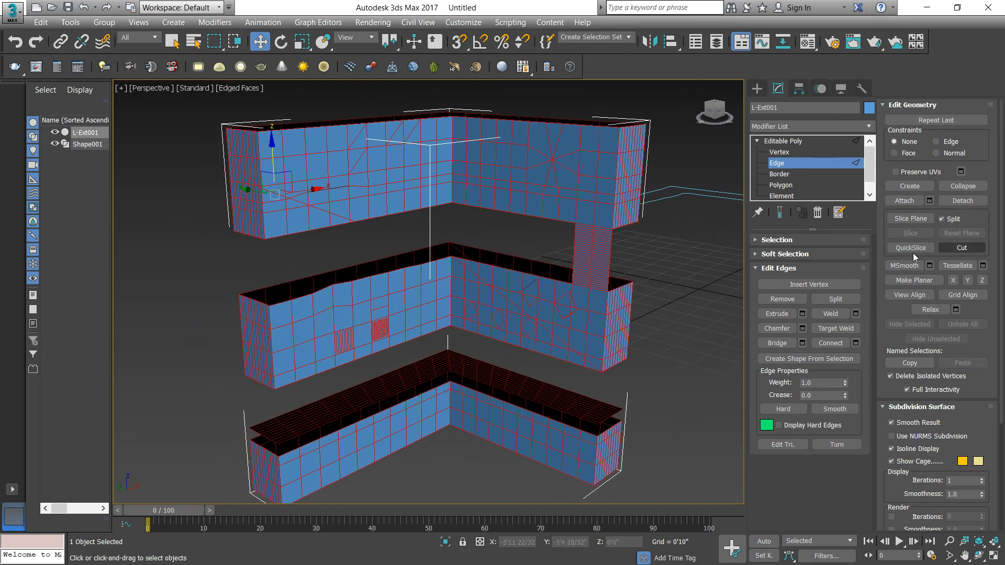
pyautogui.click(909, 268)
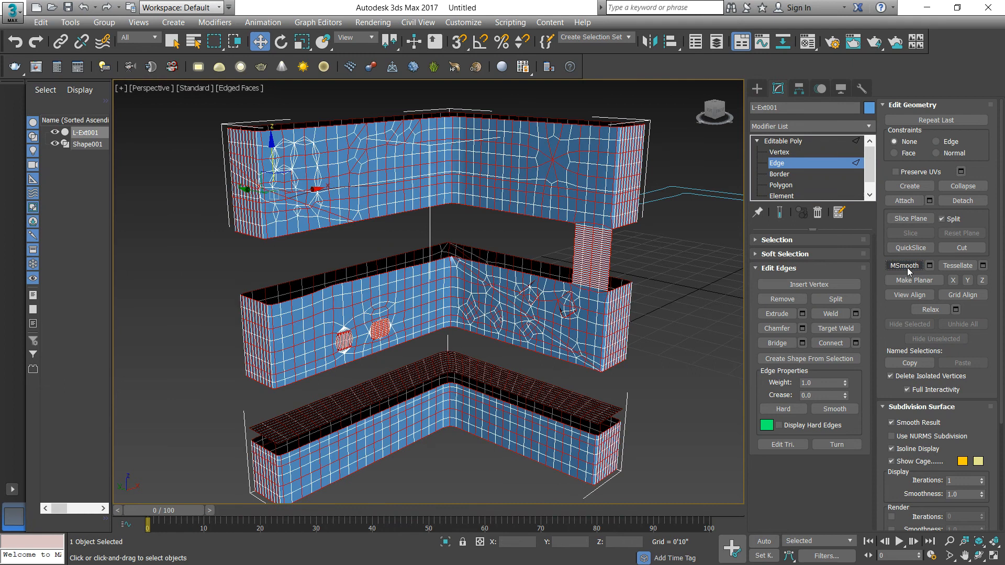
# - Apply MSmooth to all selected edges of the wall pieces with a smoothness of 1.0, and deselect them
pyautogui.click(930, 265)
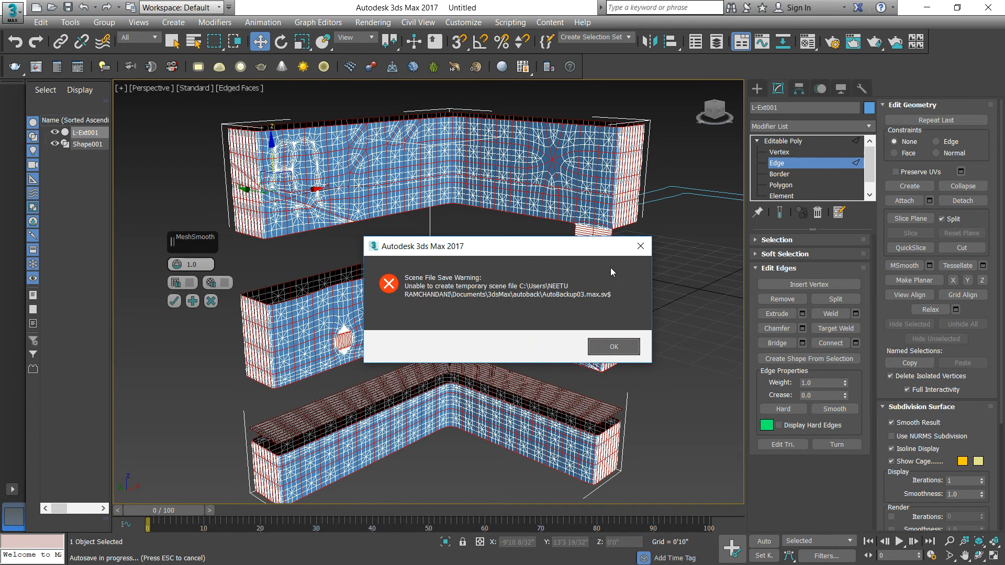
pyautogui.click(638, 249)
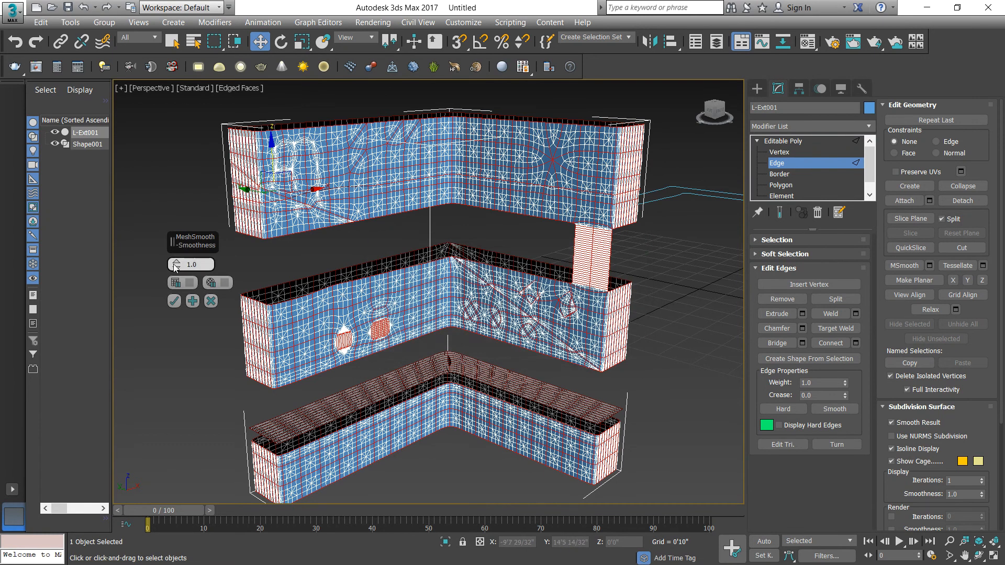
pyautogui.moveTo(175, 267)
pyautogui.mouseDown()
pyautogui.moveTo(177, 276)
pyautogui.moveTo(176, 259)
pyautogui.mouseUp()
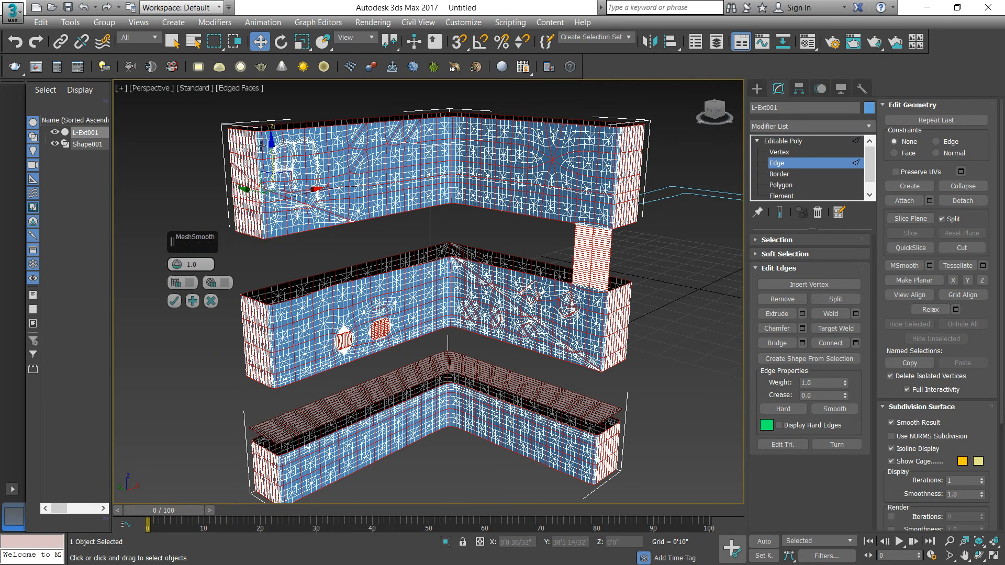
pyautogui.moveTo(362, 147); pyautogui.dragTo(364, 161, button='middle')
pyautogui.scroll(3, 364, 164)
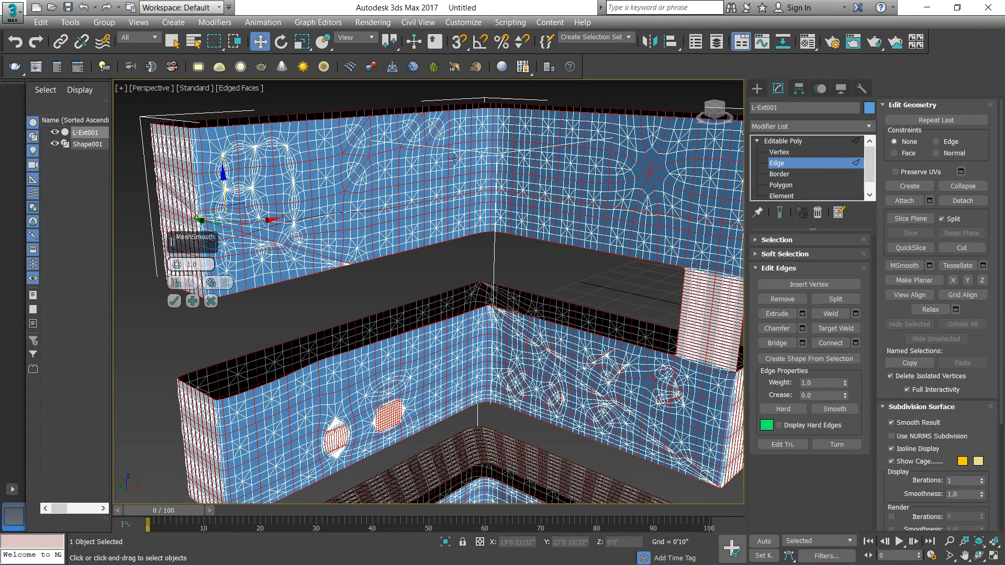
pyautogui.scroll(-4, 454, 158)
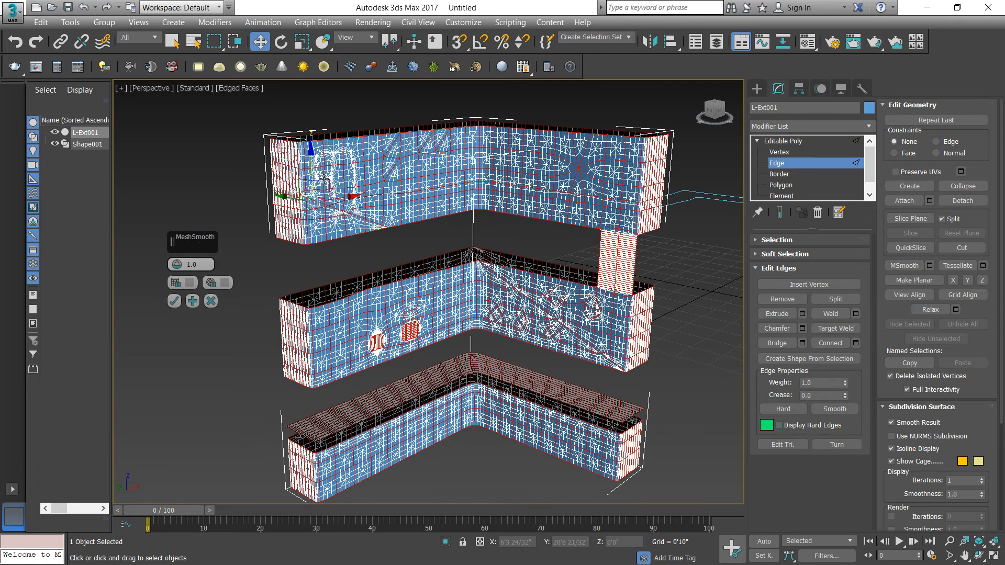
pyautogui.click(174, 301)
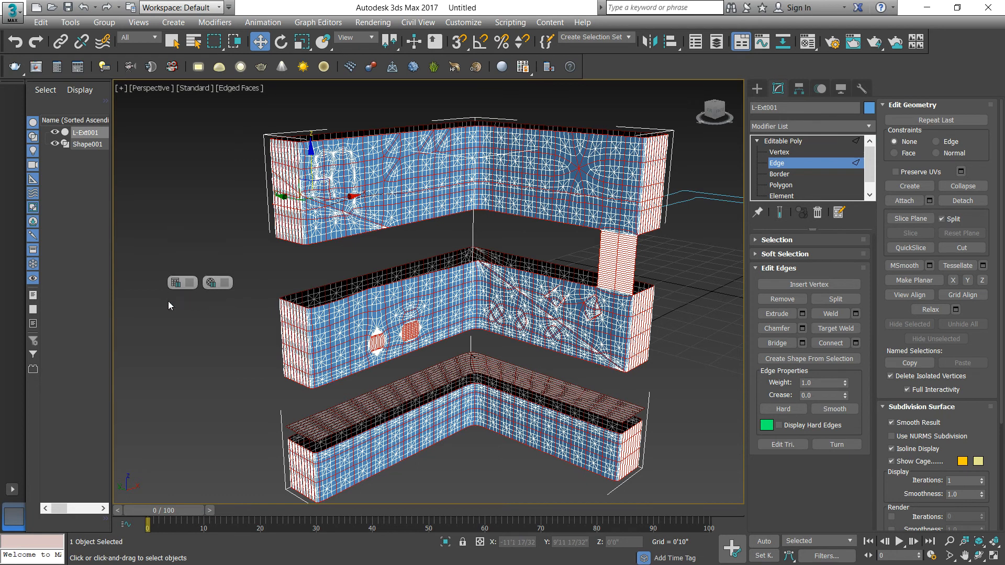
pyautogui.click(700, 306)
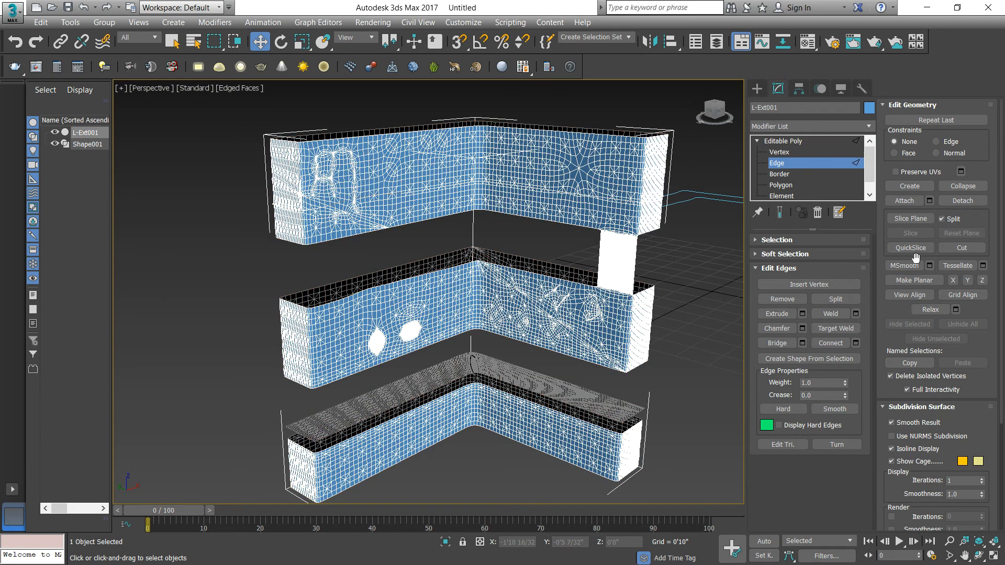
# - Leave the wall's sub-object level and return to its Edge level
pyautogui.click(789, 141)
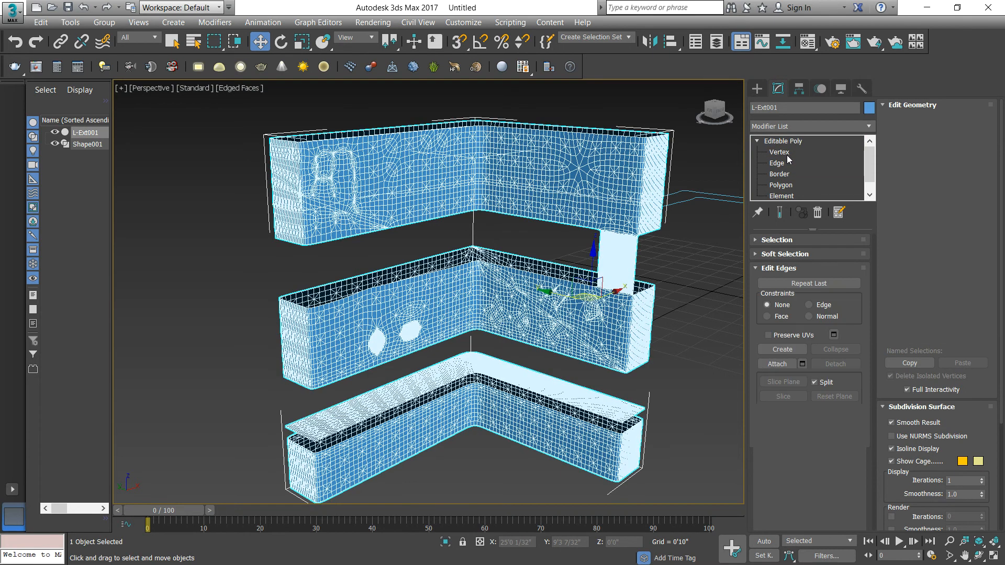
pyautogui.click(786, 152)
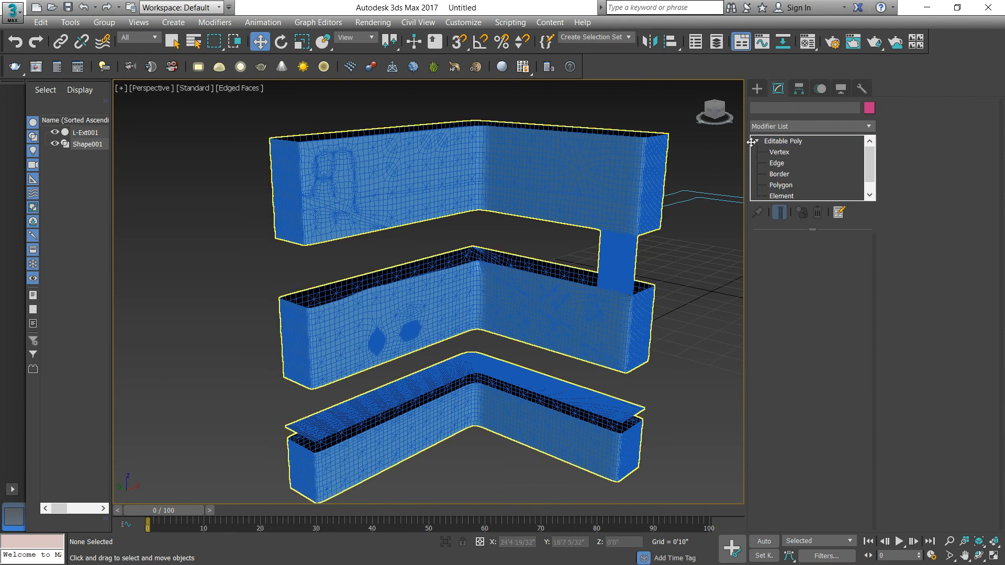
pyautogui.click(783, 166)
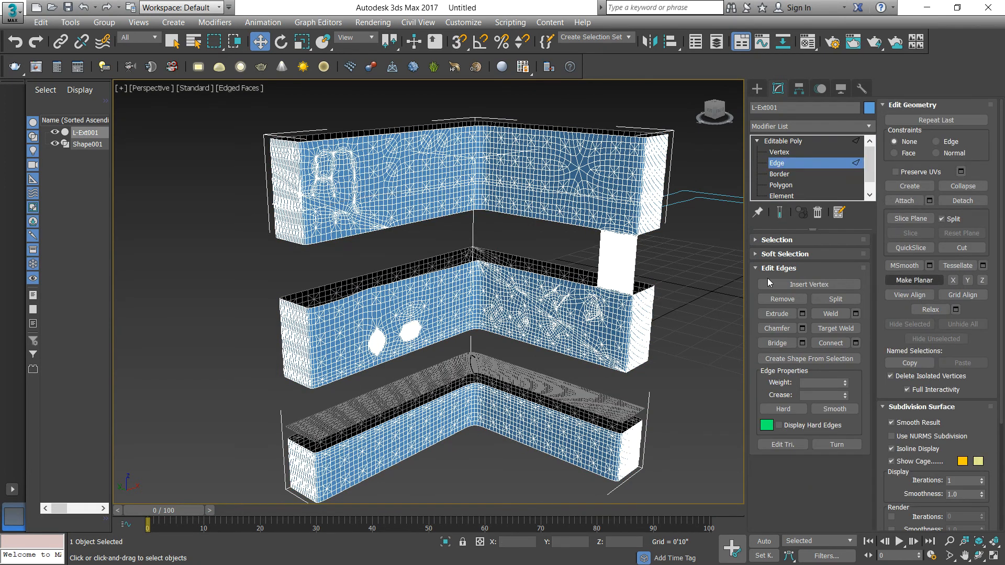
pyautogui.moveTo(587, 256); pyautogui.dragTo(525, 239, button='middle')
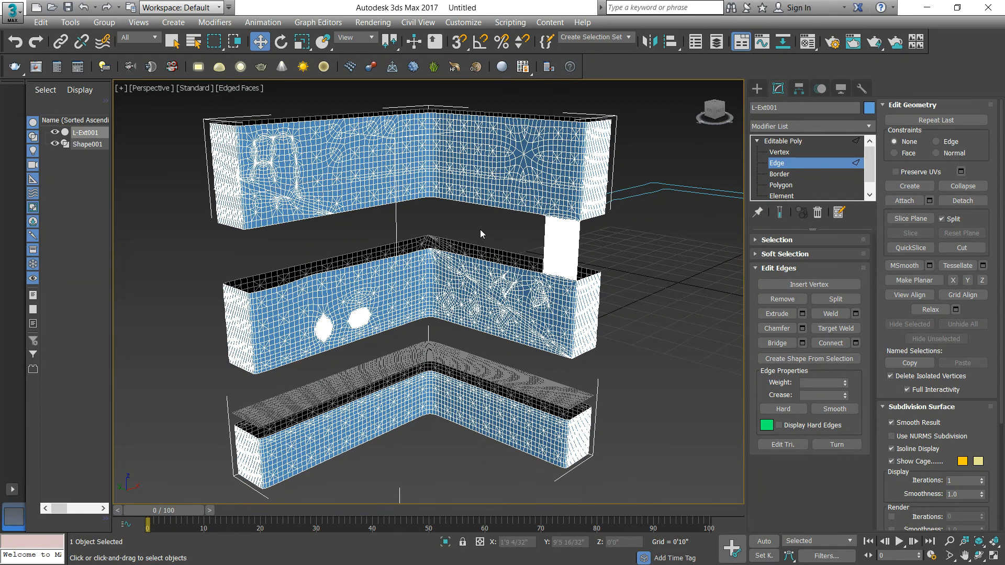
pyautogui.moveTo(453, 271)
pyautogui.keyDown('alt'); pyautogui.mouseDown(button='middle')
pyautogui.moveTo(445, 280)
pyautogui.moveTo(457, 273)
pyautogui.mouseUp(button='middle'); pyautogui.keyUp('alt')
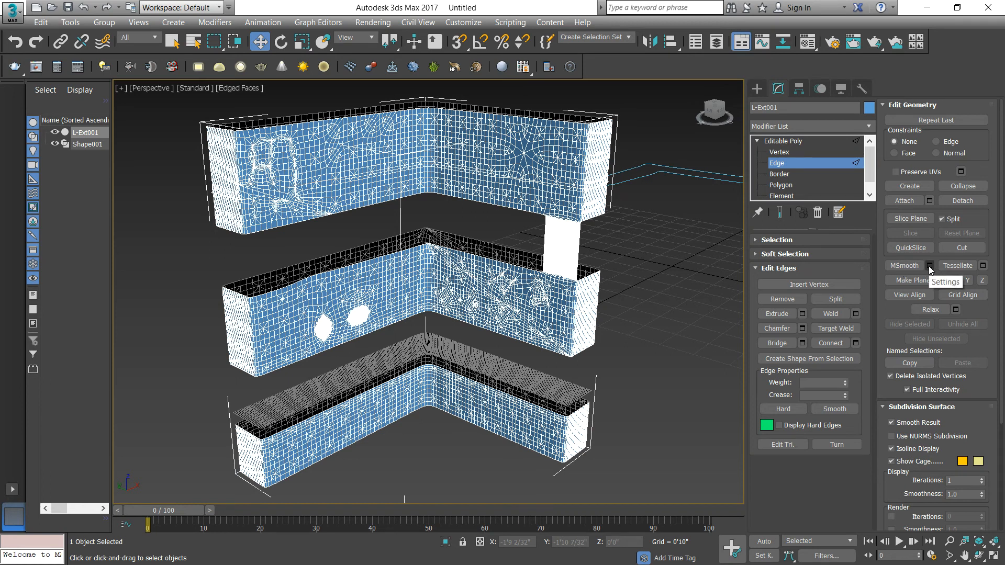
# - Select an edge on the upper wall piece above the connector, tessellate by Edge with tension 0.0, and deselect it
pyautogui.hotkey('ctrl', 'd')
pyautogui.click(564, 202)
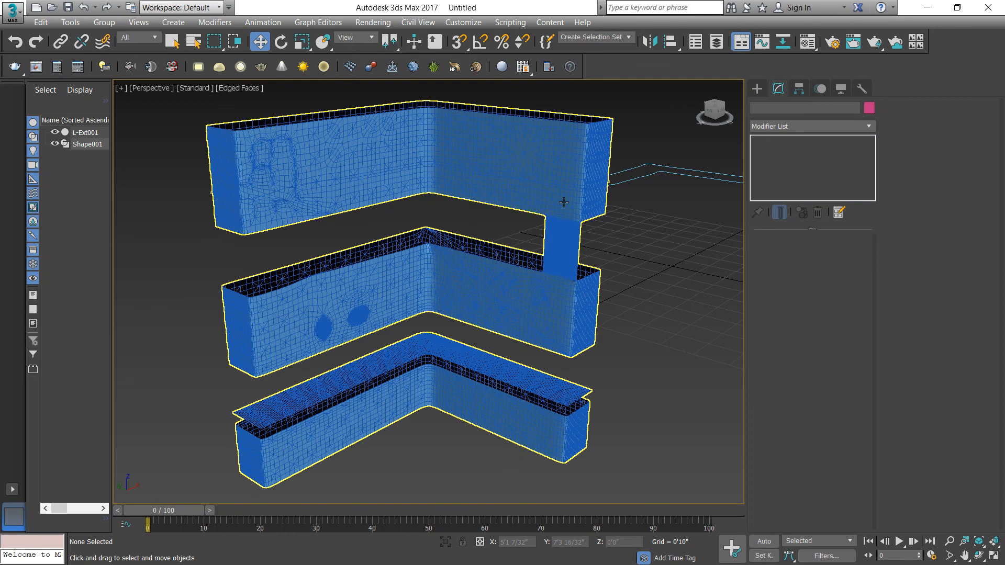
pyautogui.press('2')
pyautogui.click(564, 202)
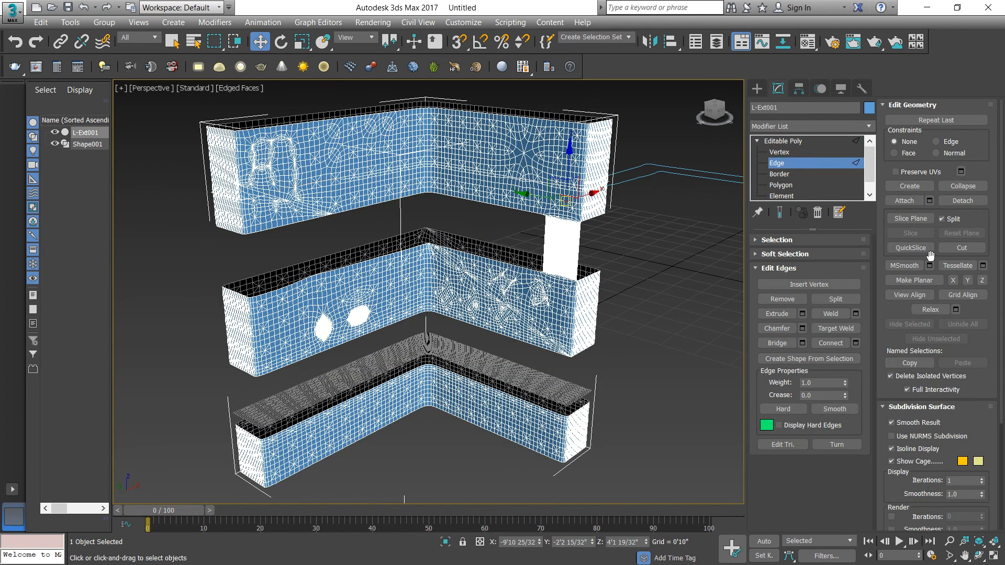
pyautogui.click(964, 267)
pyautogui.click(982, 266)
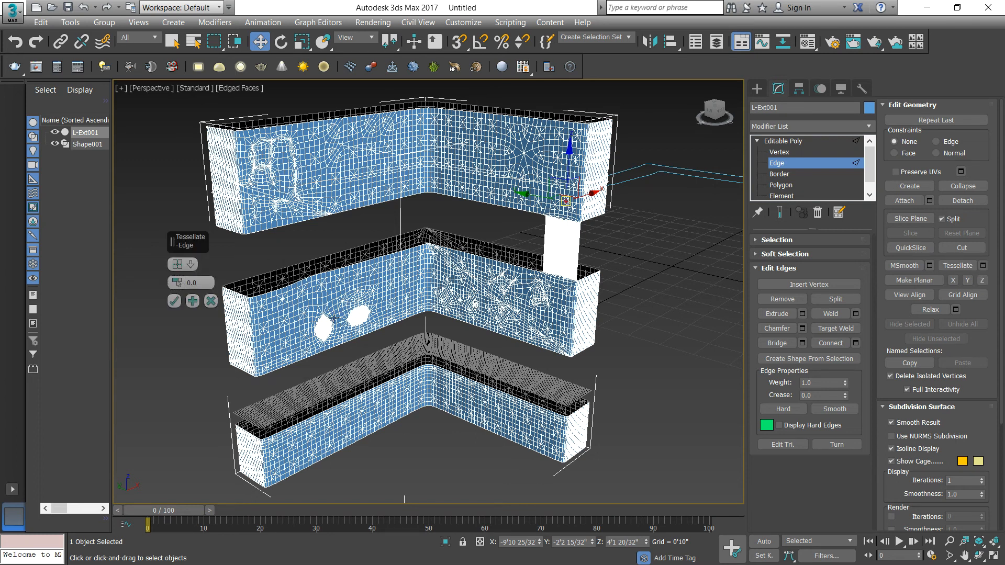
pyautogui.click(173, 302)
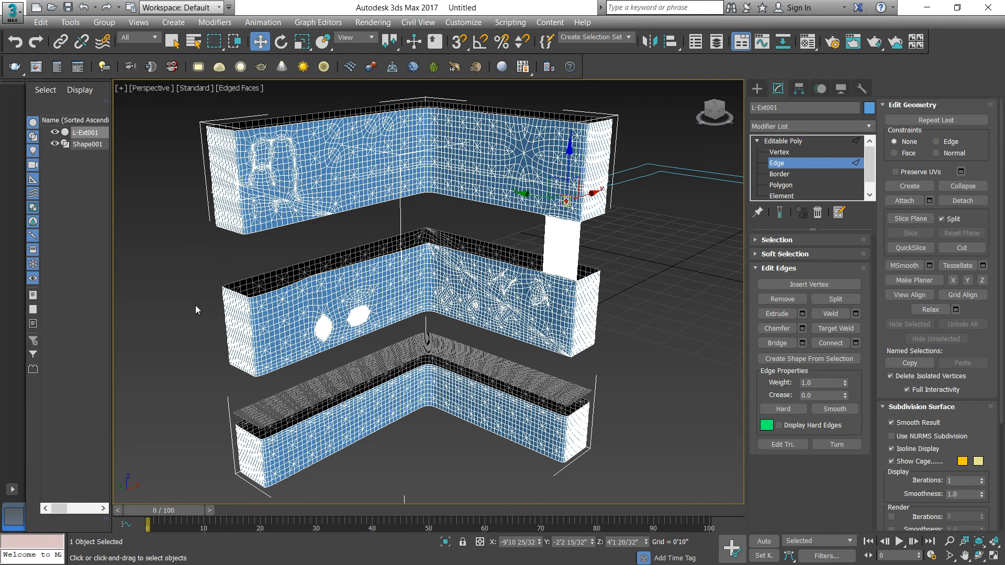
pyautogui.click(665, 300)
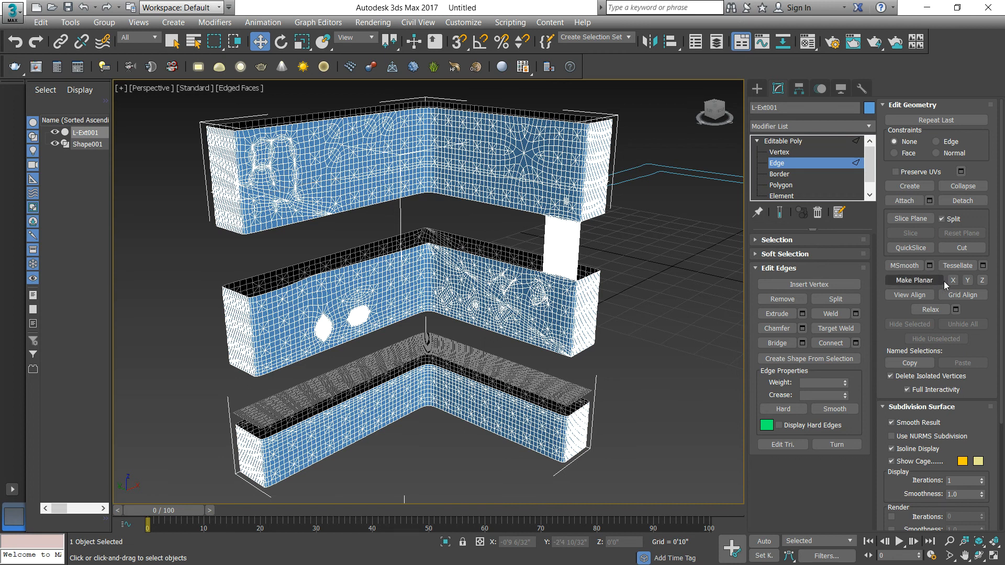
# - Select all edges of the three wall pieces and the connector, and flatten them with Make Planar along Z
pyautogui.click(980, 280)
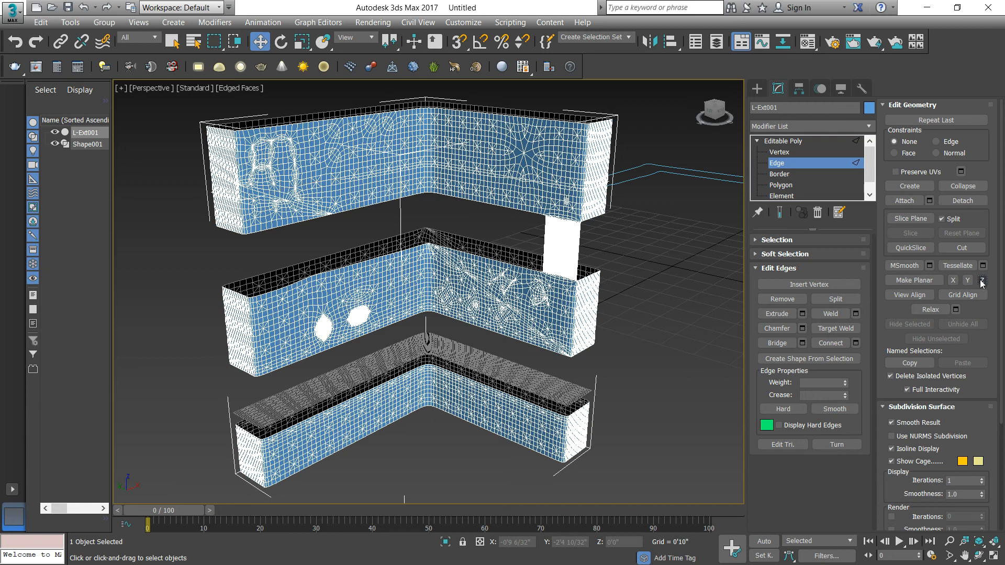
pyautogui.click(924, 279)
pyautogui.scroll(-4, 431, 229)
pyautogui.moveTo(430, 229); pyautogui.dragTo(433, 246, button='middle')
pyautogui.scroll(2, 433, 246)
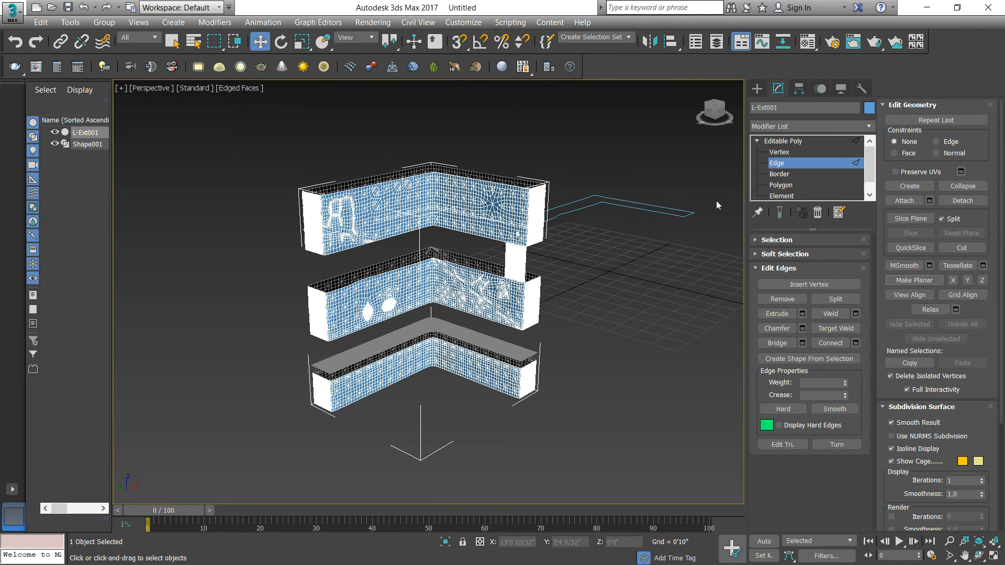
pyautogui.moveTo(601, 432); pyautogui.dragTo(231, 137)
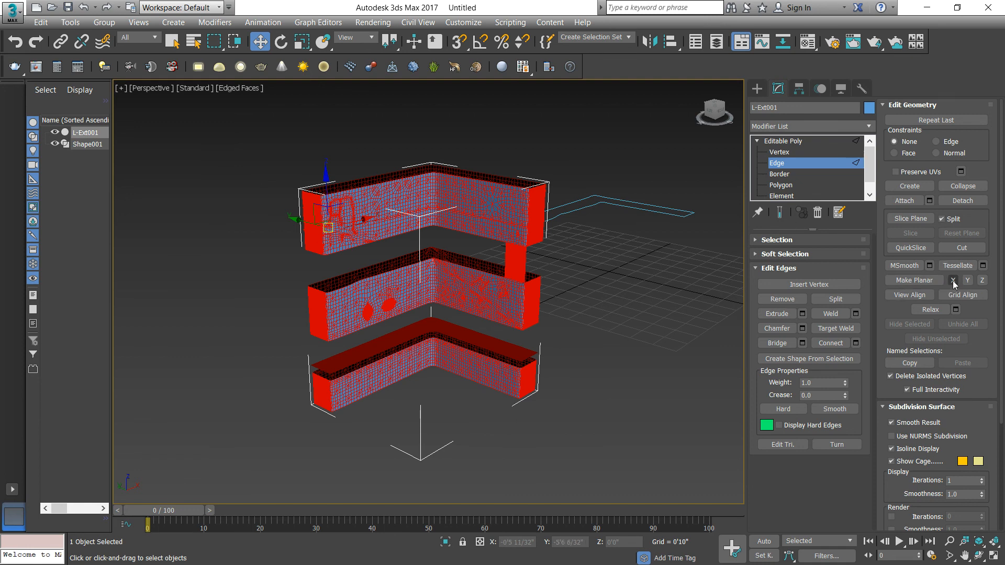
pyautogui.click(982, 281)
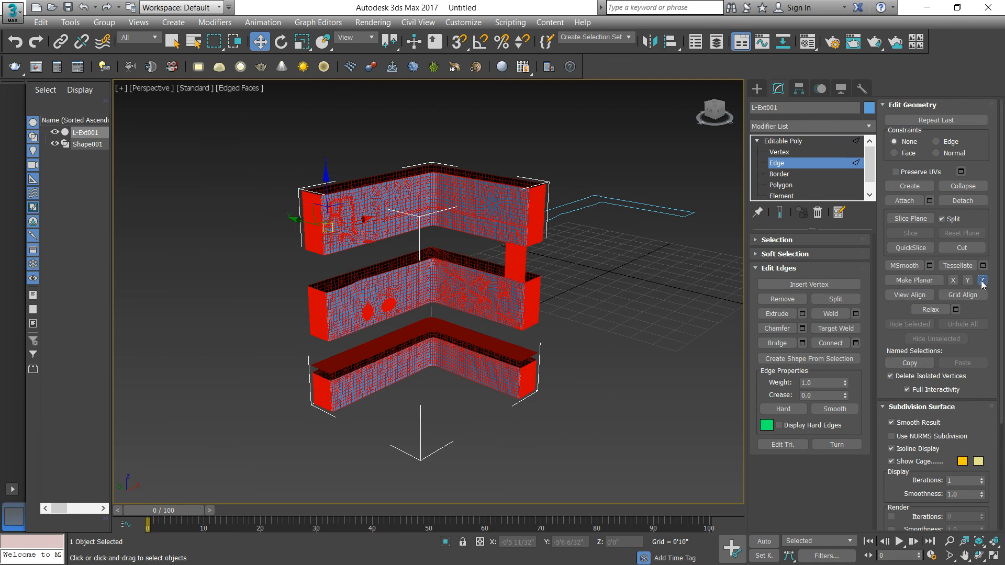
# - Apply Make Planar without an axis to all selected edges and examine the flattened walls from another angle
pyautogui.click(913, 280)
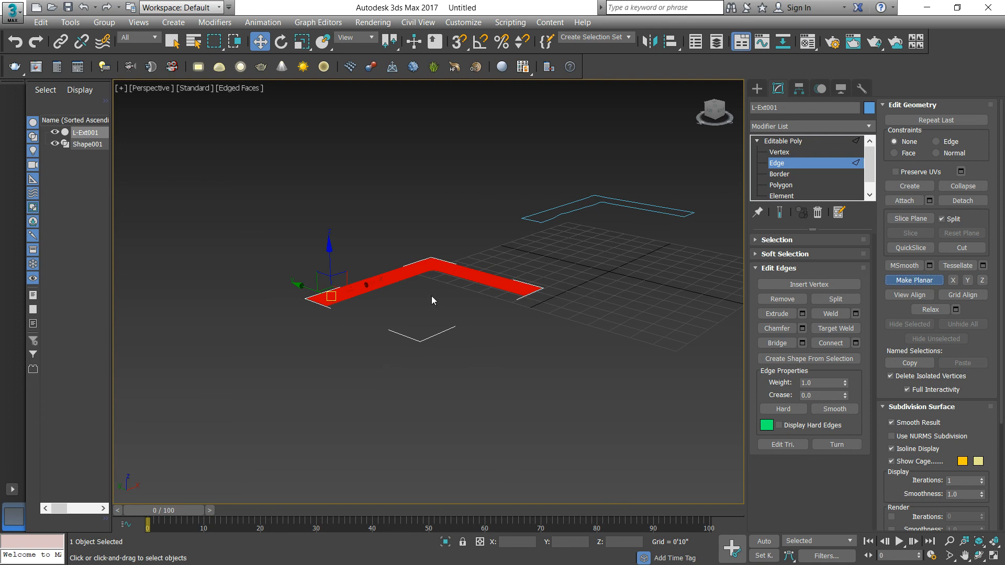
pyautogui.keyDown('alt'); pyautogui.moveTo(435, 299); pyautogui.dragTo(460, 330, button='middle'); pyautogui.keyUp('alt')
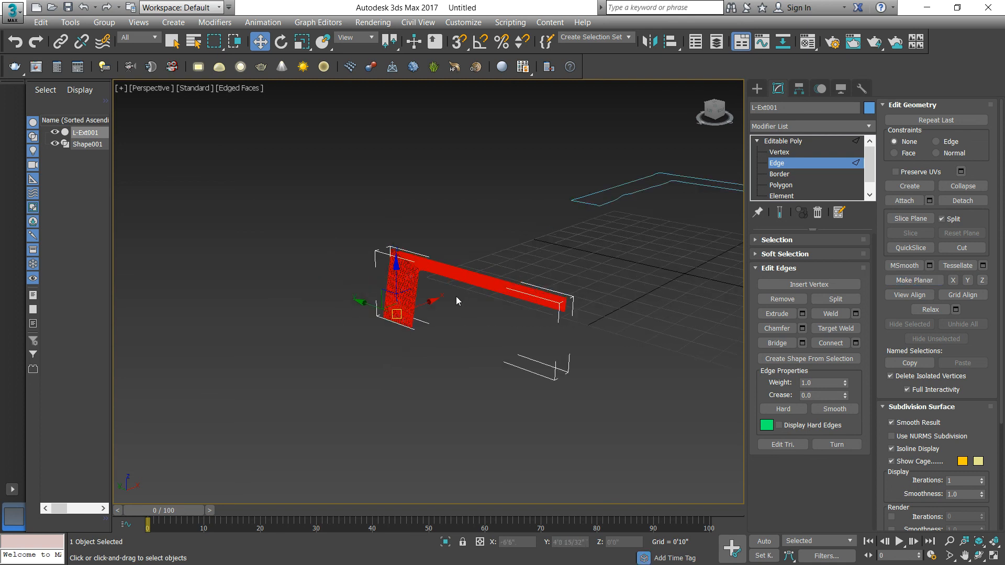
pyautogui.keyDown('alt'); pyautogui.moveTo(457, 297); pyautogui.dragTo(471, 295, button='middle'); pyautogui.keyUp('alt')
pyautogui.click(902, 282)
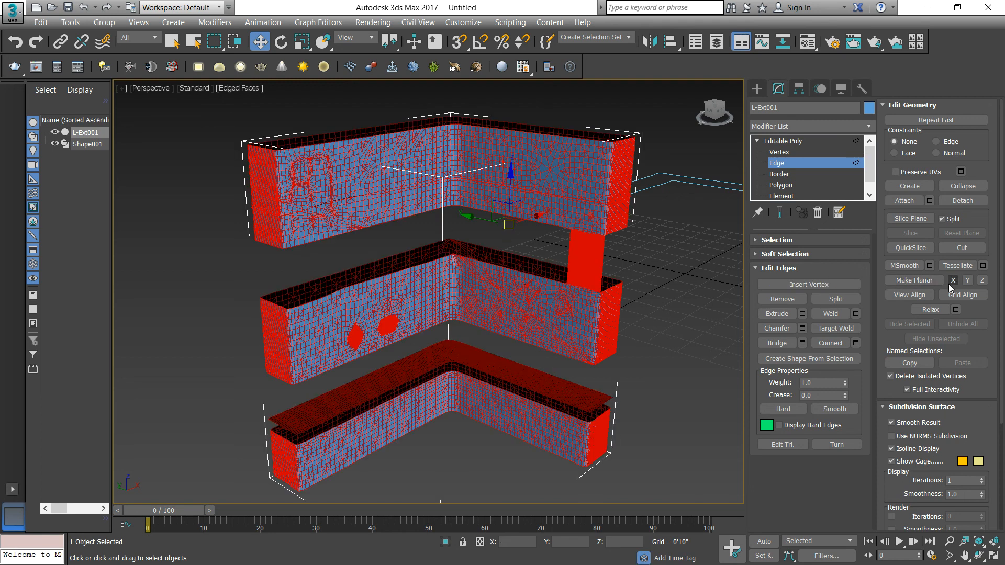
# - Try Make Planar along Y and X on the selected edges of all wall pieces
pyautogui.click(967, 281)
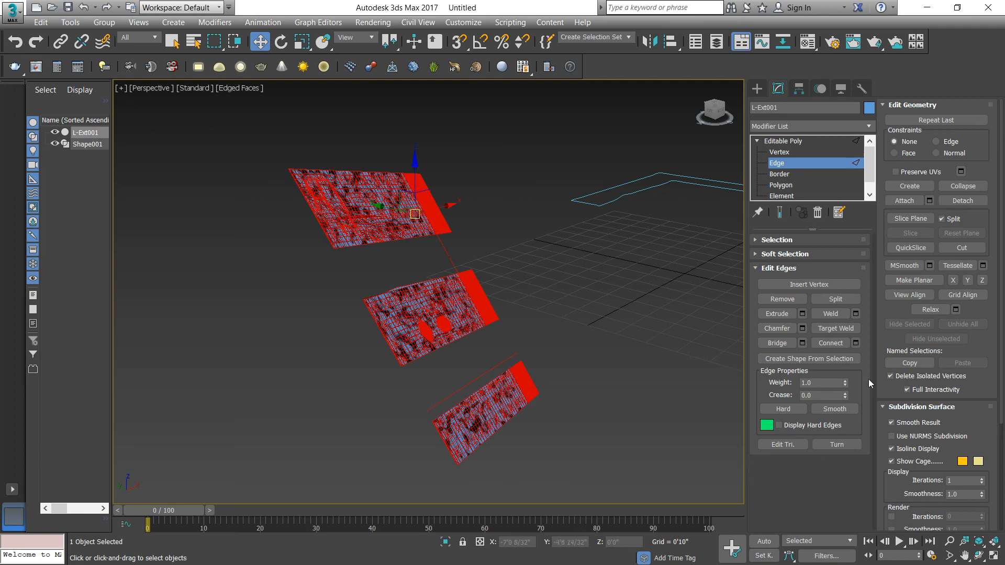
pyautogui.click(953, 281)
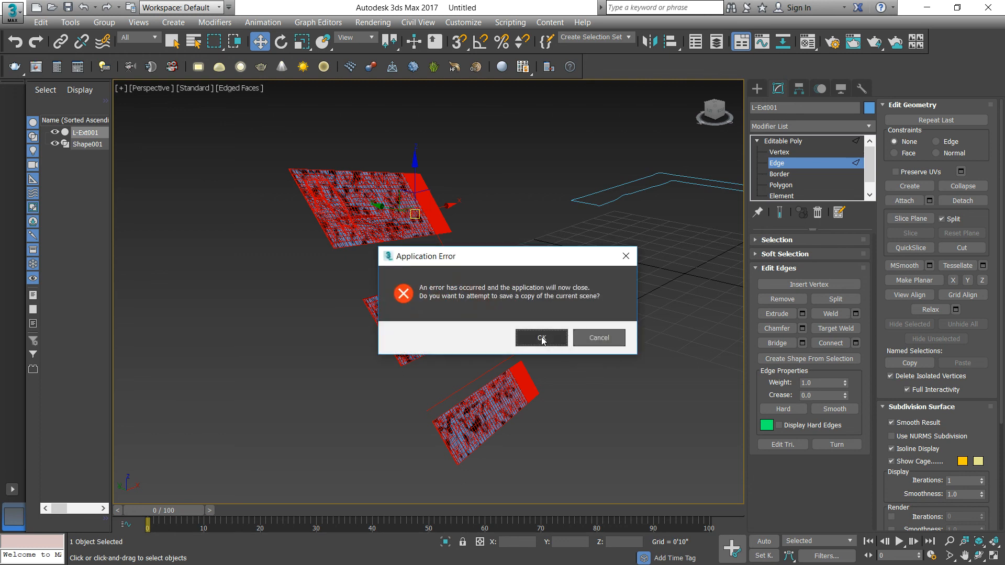
# - Dismiss the application error without saving a copy of the scene, and cancel the error report
pyautogui.click(627, 254)
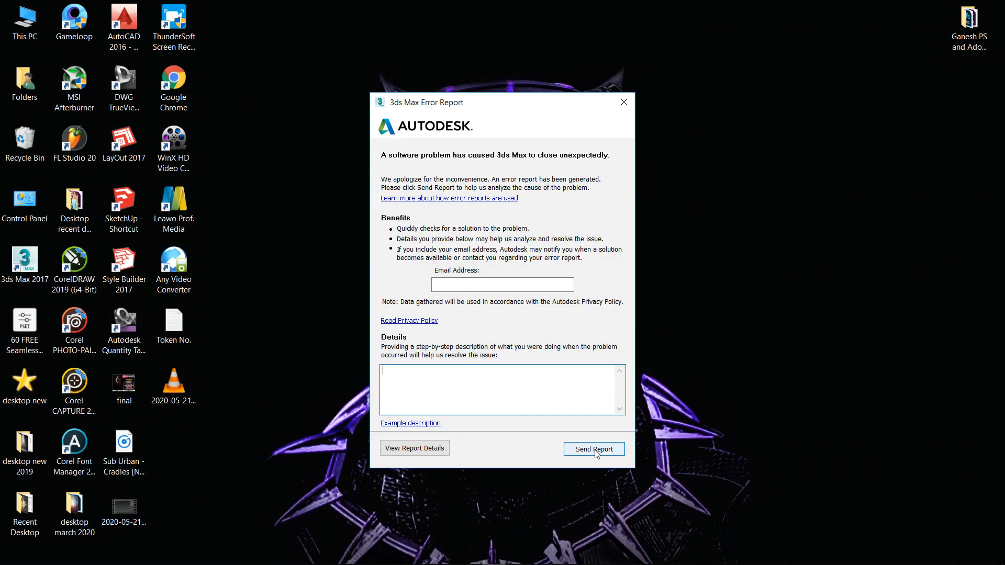
pyautogui.click(626, 107)
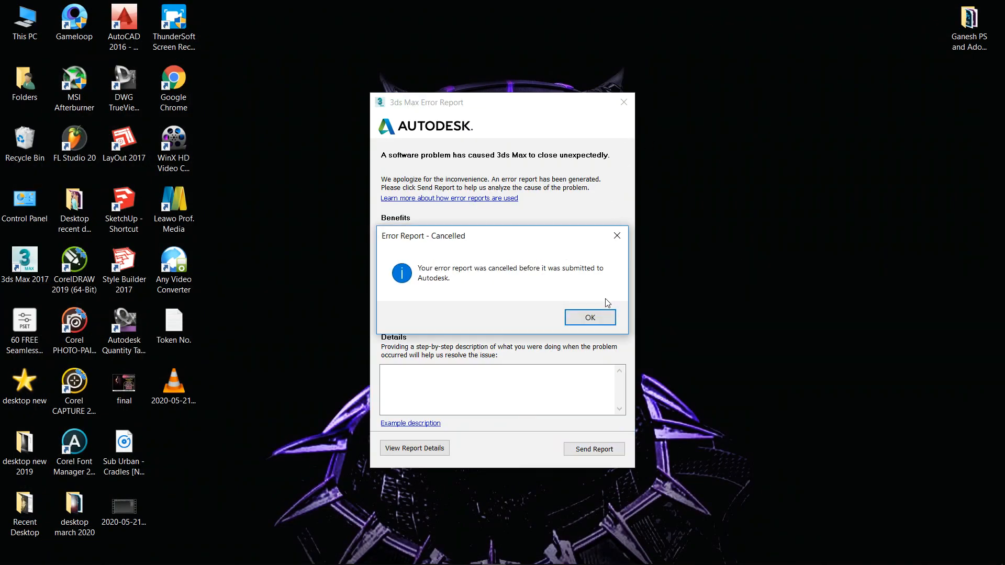
pyautogui.click(590, 318)
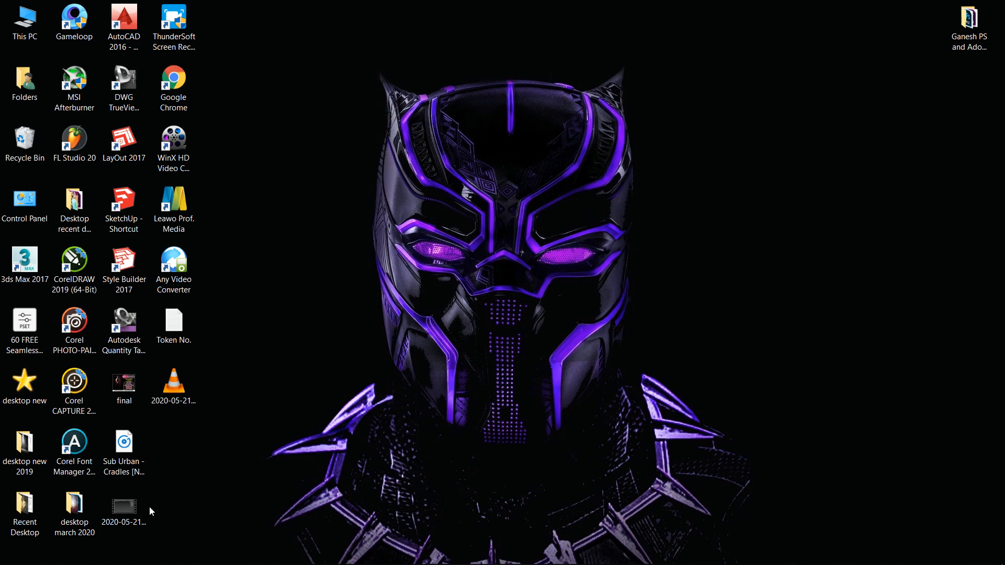